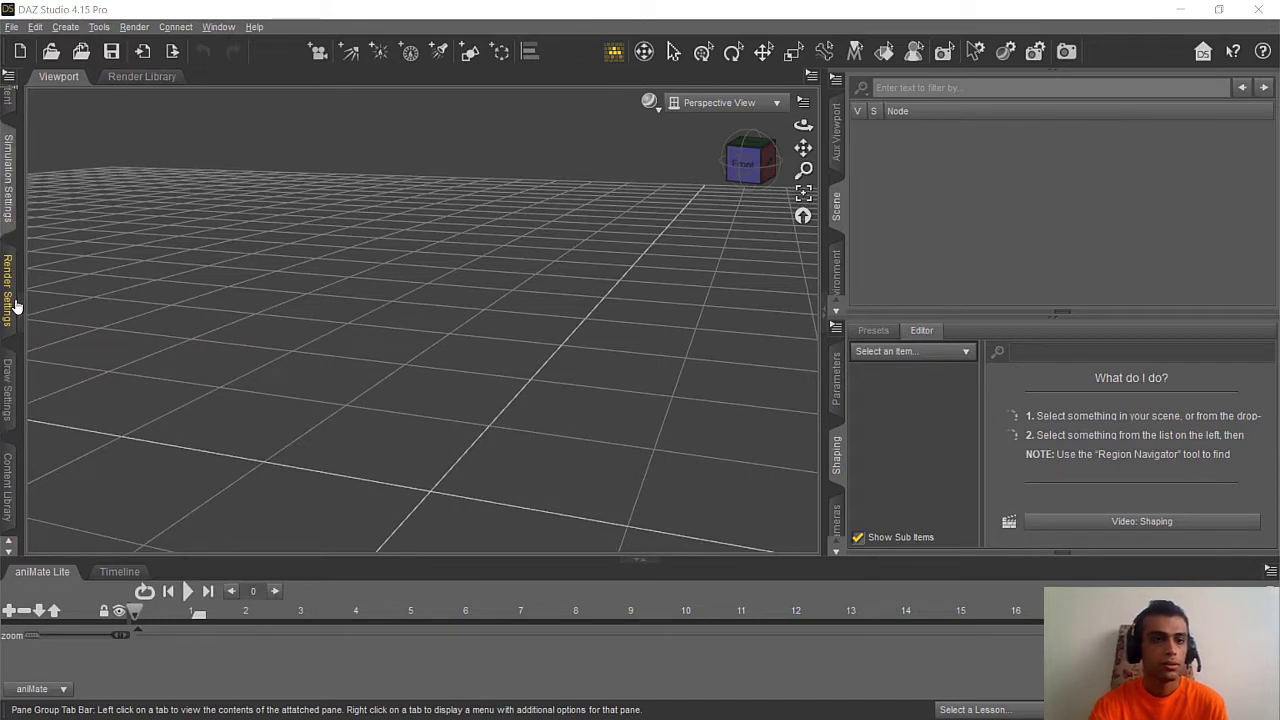
# - Load Genesis 2 Base Female from the library's People > Genesis 2 Female folder
pyautogui.click(9, 455)
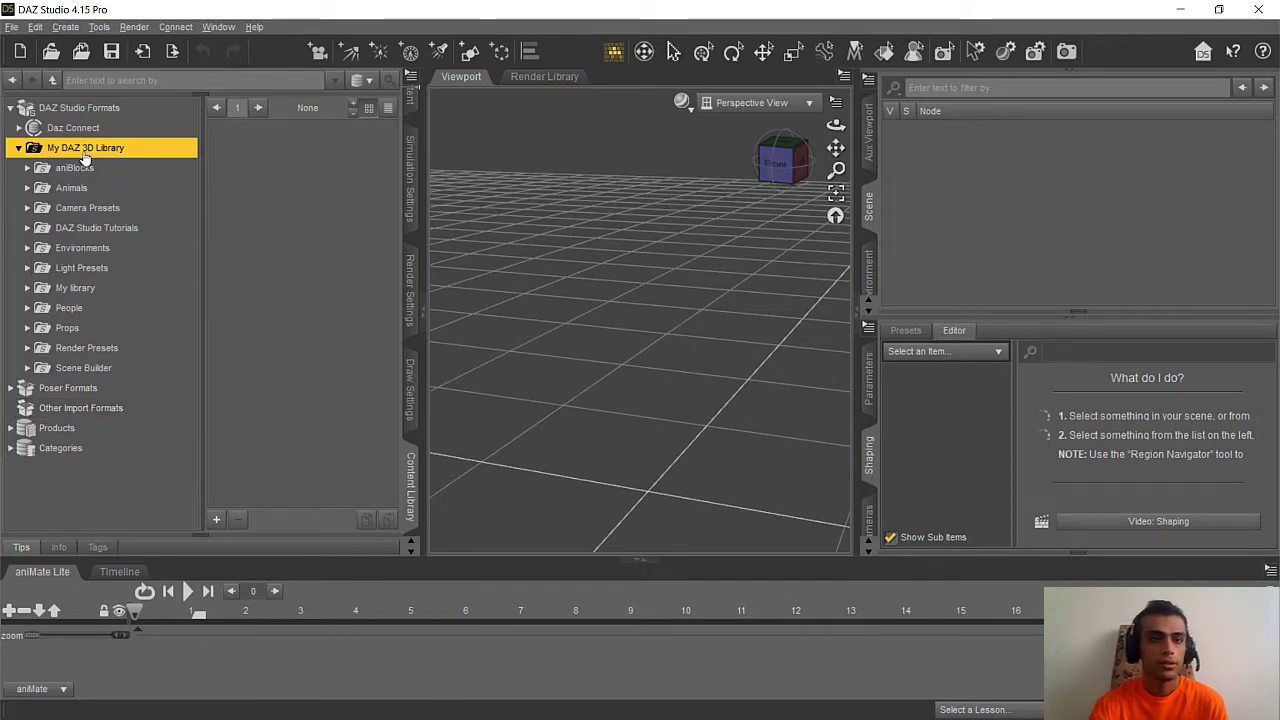
pyautogui.click(107, 308)
pyautogui.click(123, 348)
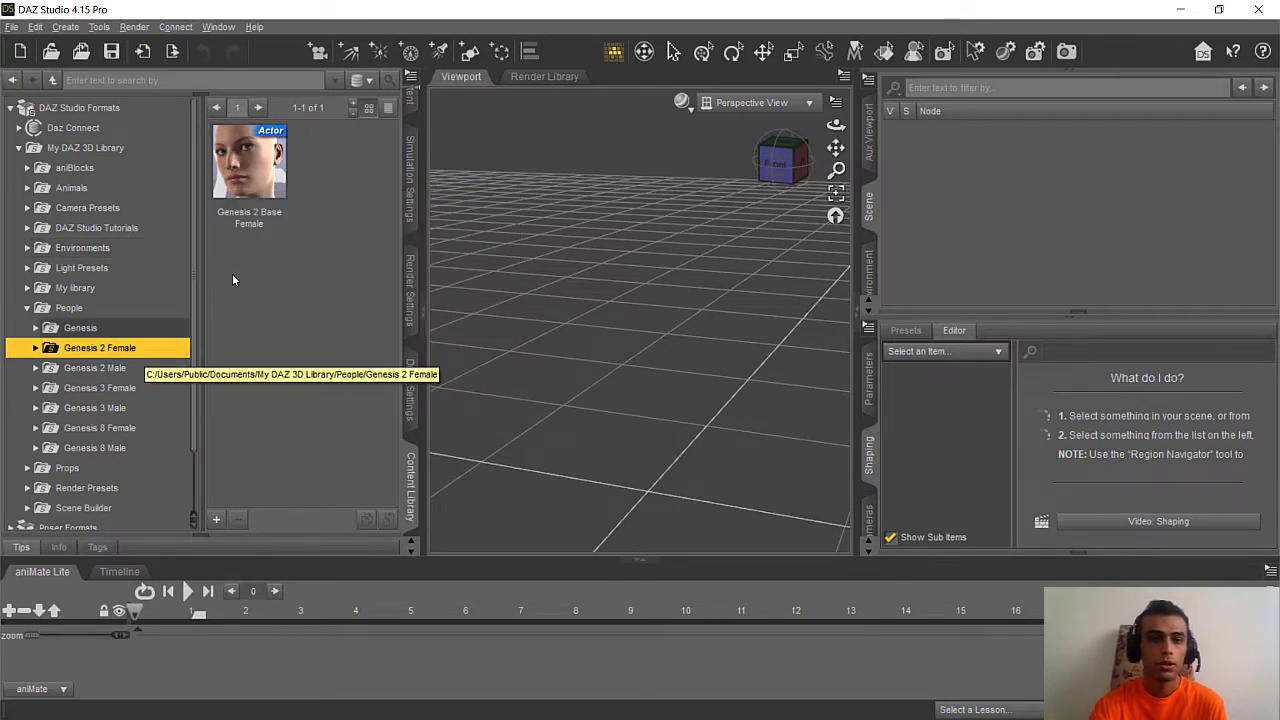
pyautogui.doubleClick(236, 190)
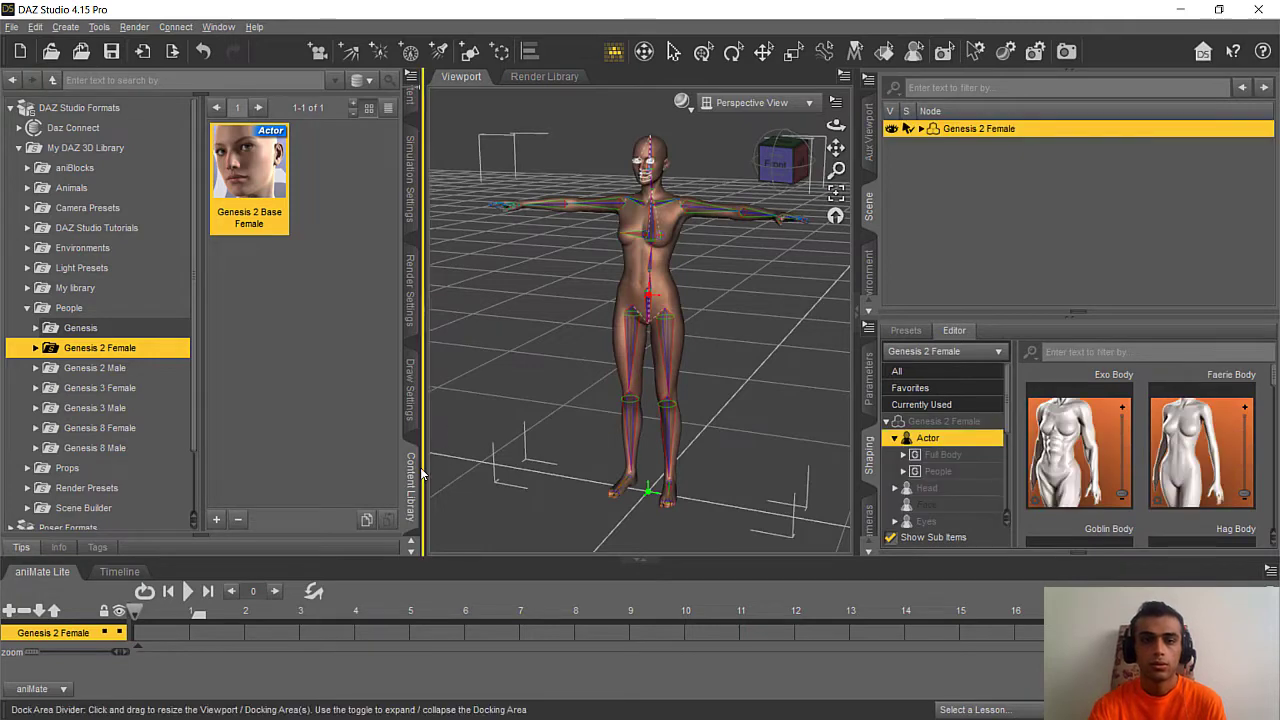
# - Collapse the Content Library and deselect the figure in the viewport
pyautogui.click(411, 477)
pyautogui.click(670, 368)
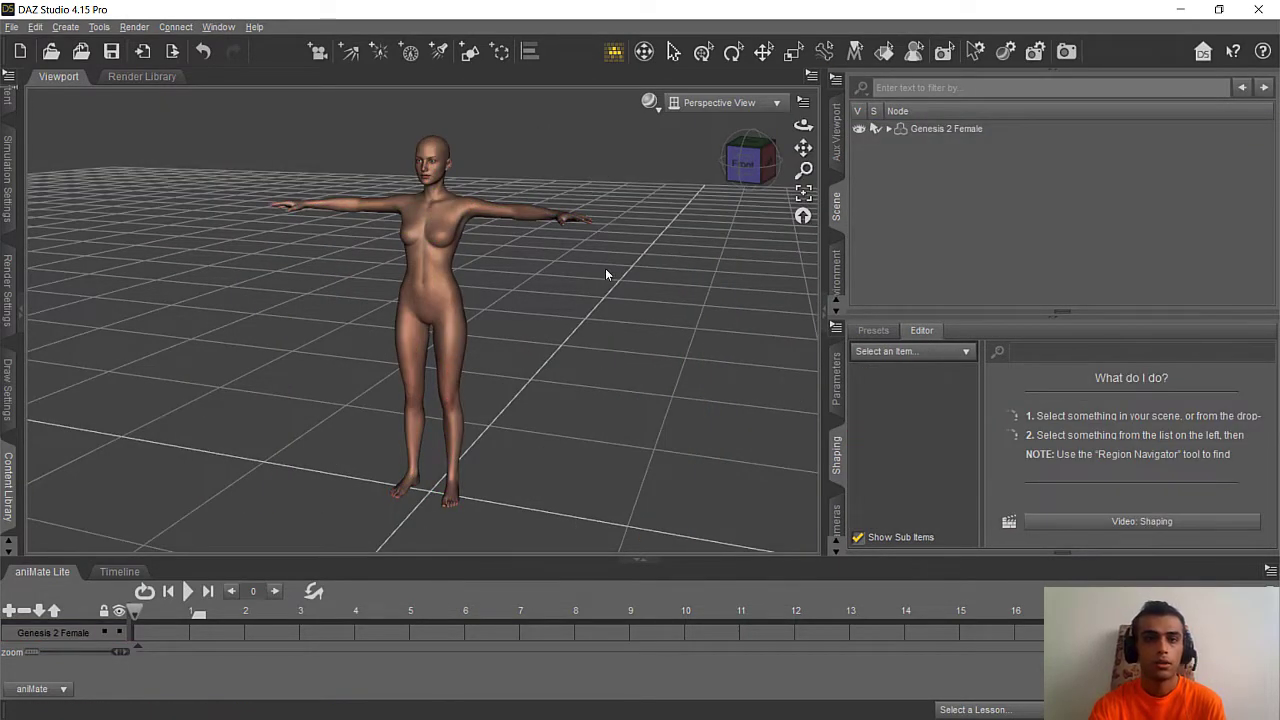
pyautogui.click(10, 27)
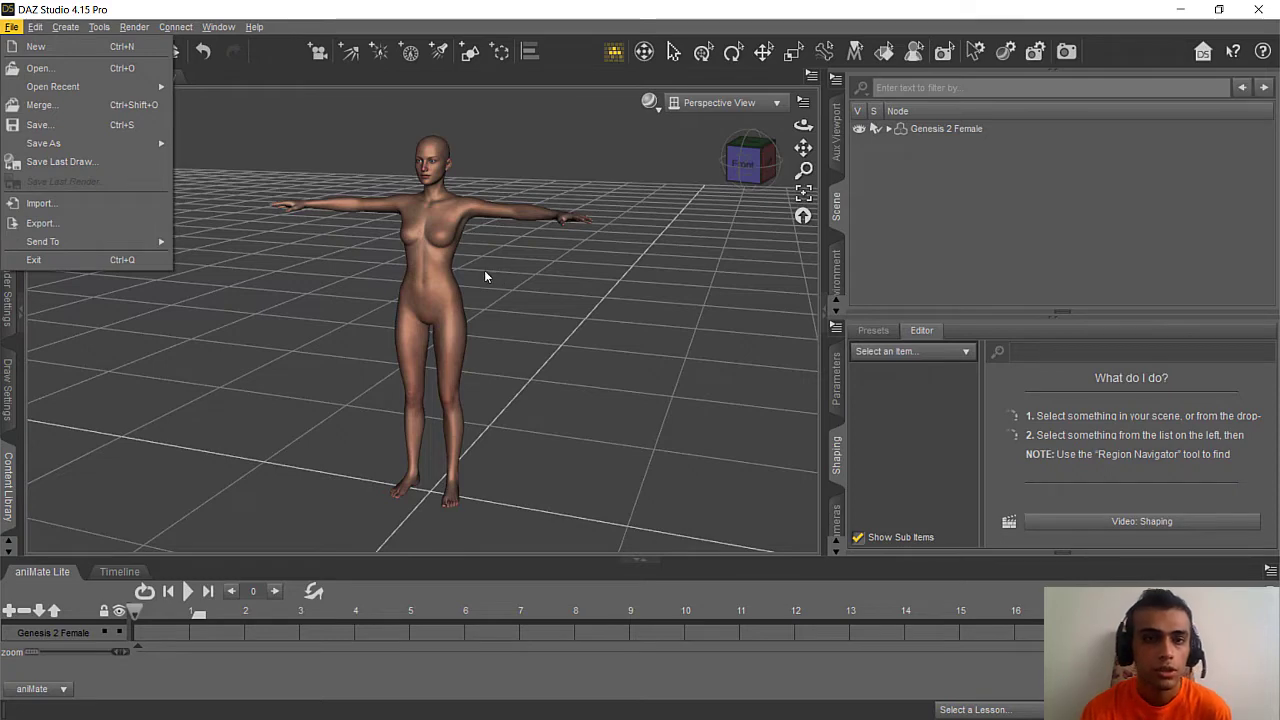
# - Export the figure to the Desktop as Autodesk FBX file '1', accepting the export options
pyautogui.click(136, 226)
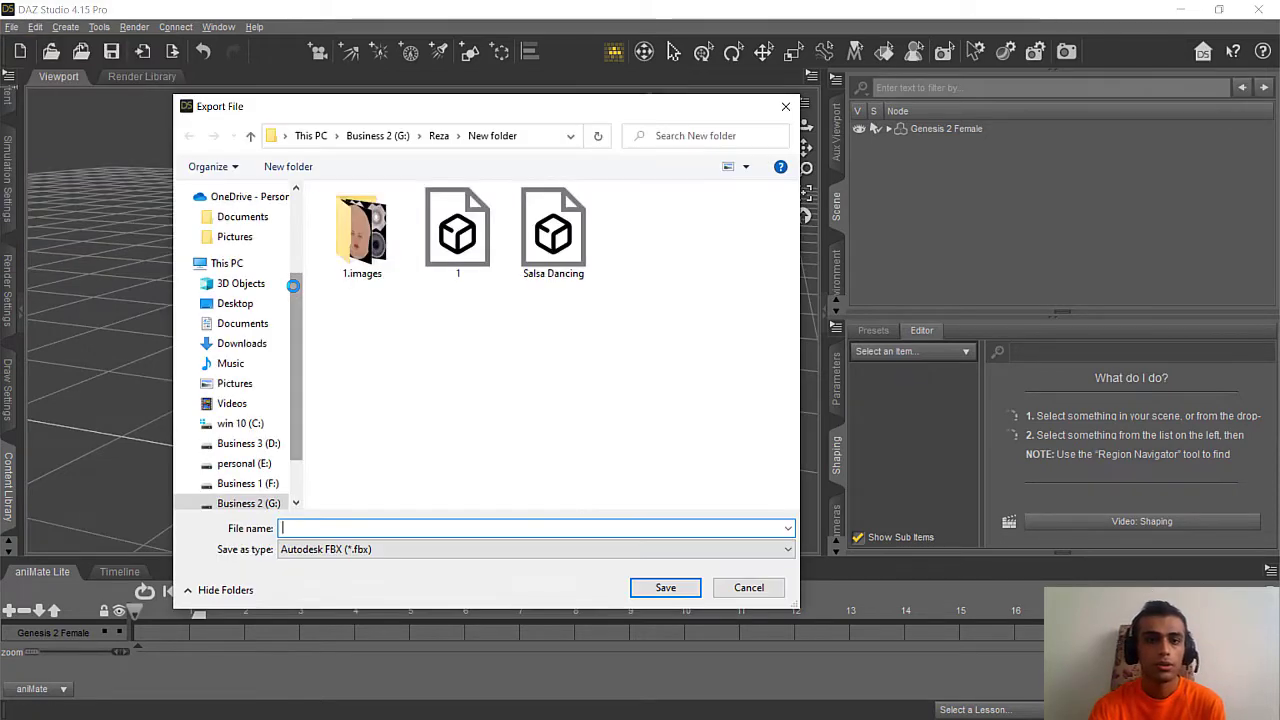
pyautogui.scroll(-1, 300, 350)
pyautogui.scroll(-1, 300, 350)
pyautogui.scroll(1, 305, 355)
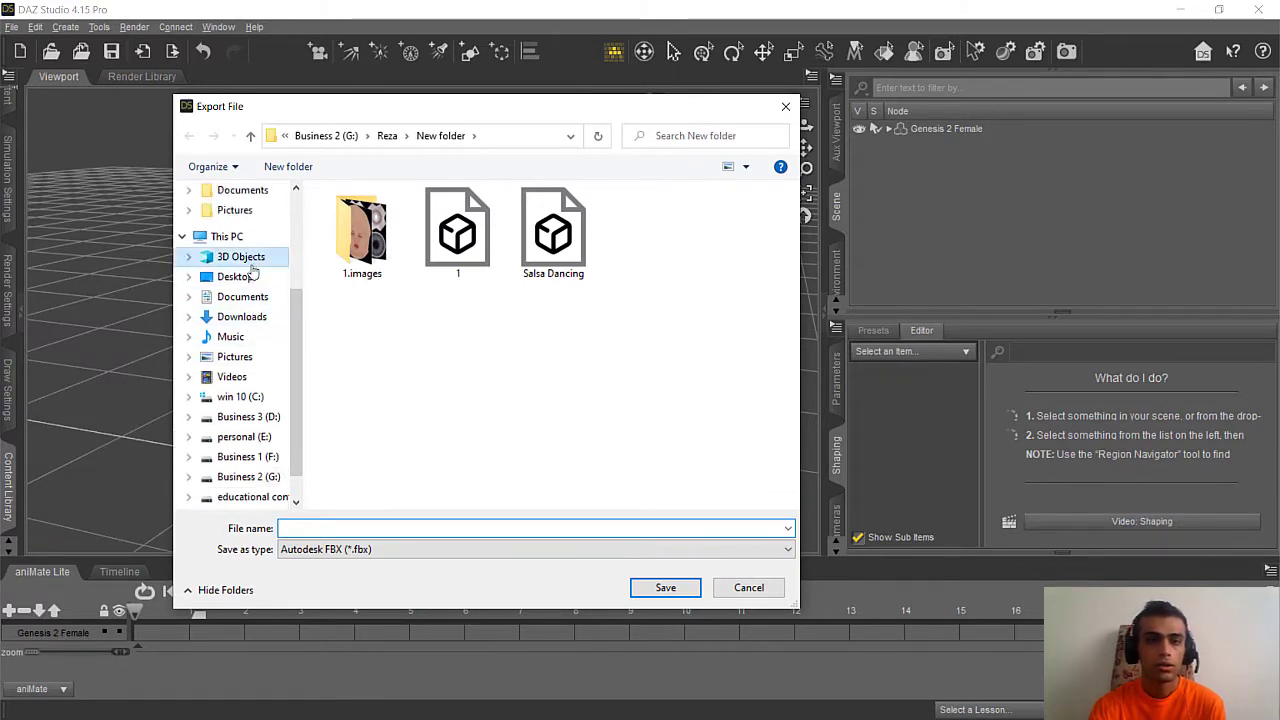
pyautogui.click(241, 257)
pyautogui.click(236, 276)
pyautogui.click(465, 529)
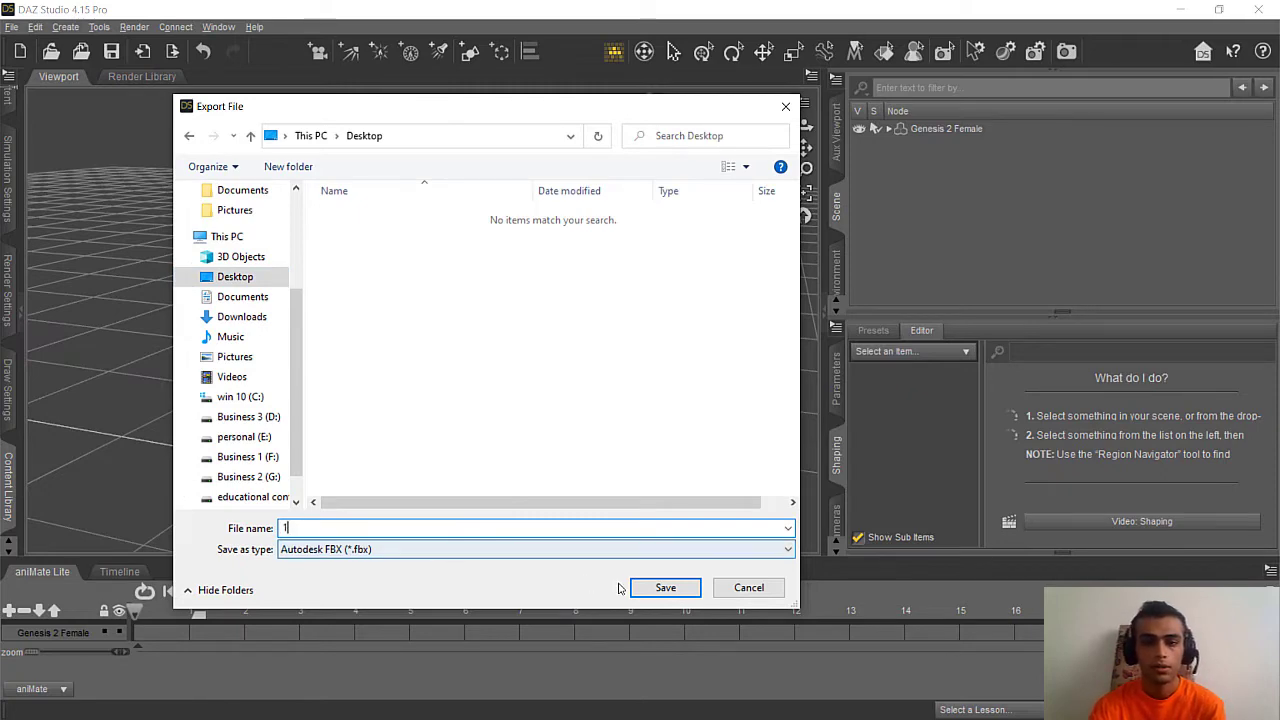
pyautogui.click(656, 588)
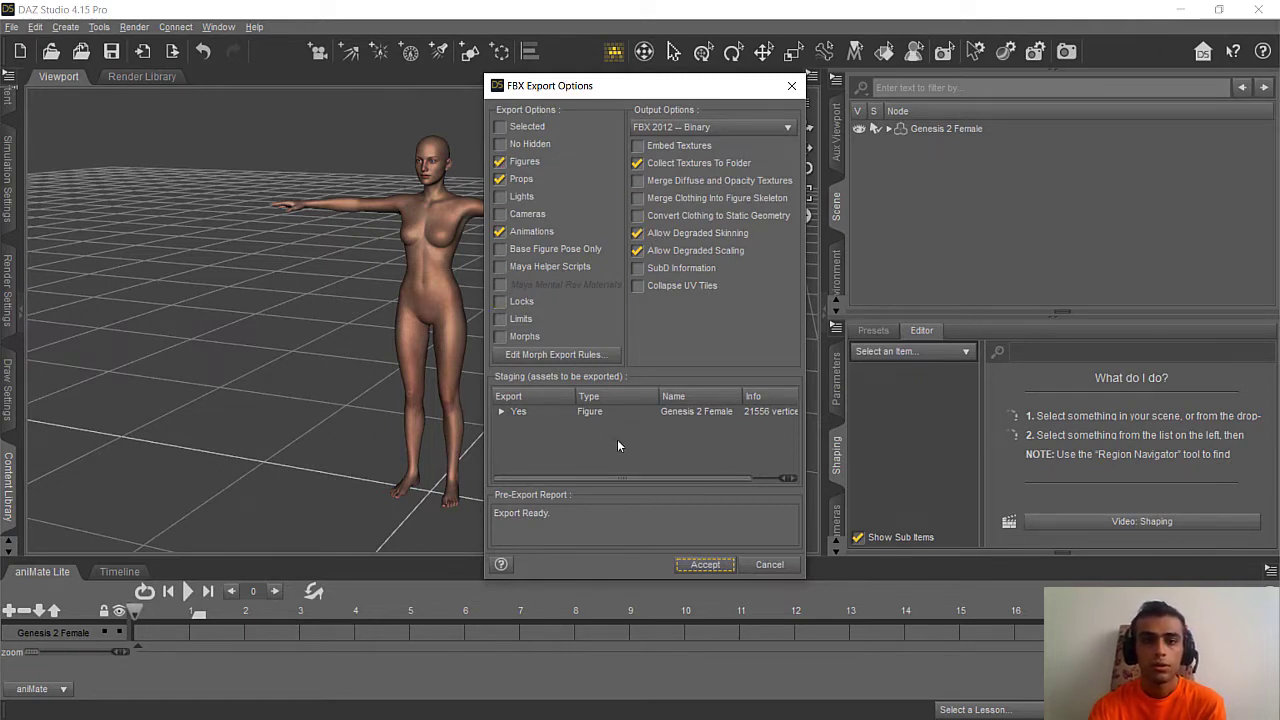
pyautogui.click(697, 566)
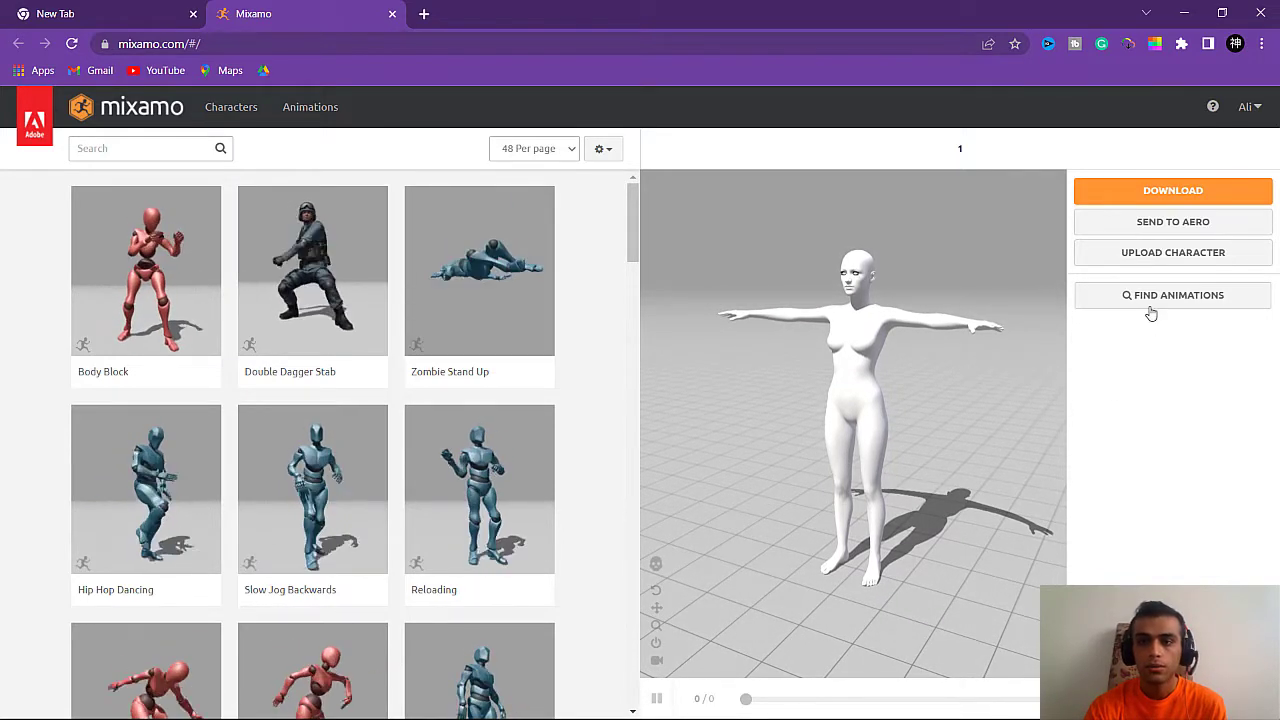
# - Upload Desktop\1 to Mixamo, pass the Auto-Rigger, and confirm it as the new character
pyautogui.click(1149, 258)
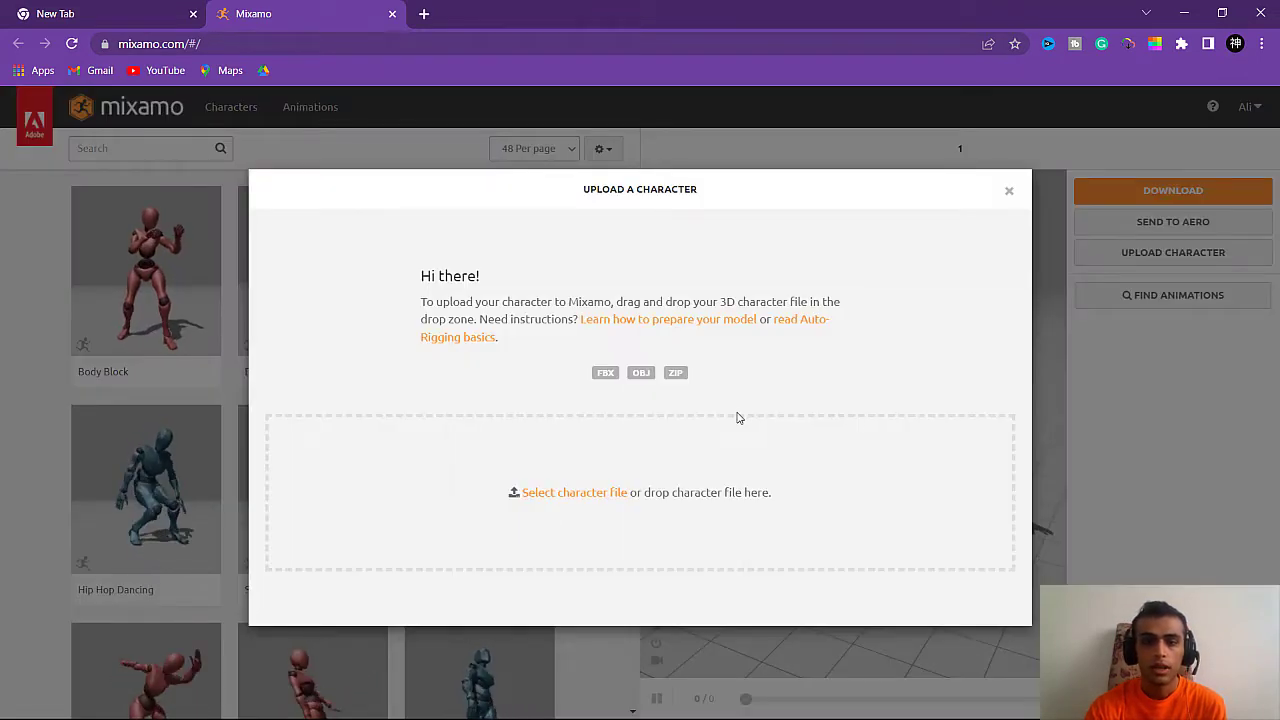
pyautogui.click(600, 493)
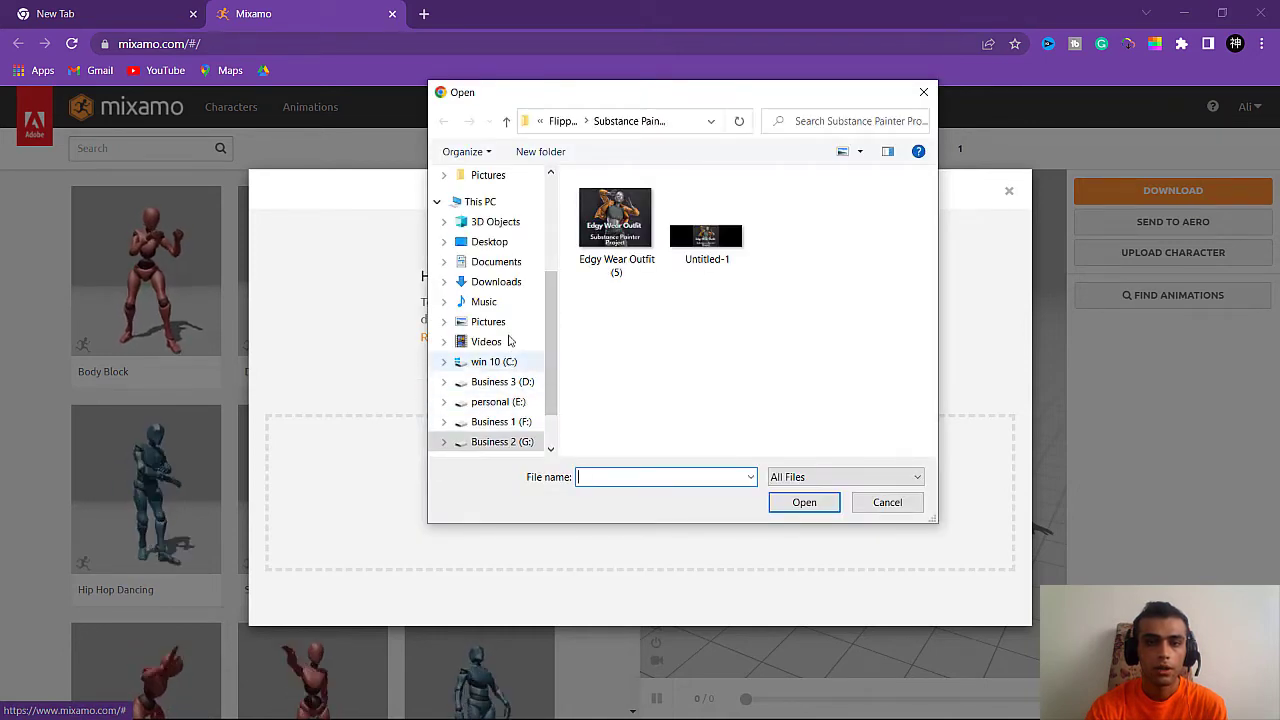
pyautogui.click(497, 243)
pyautogui.click(597, 219)
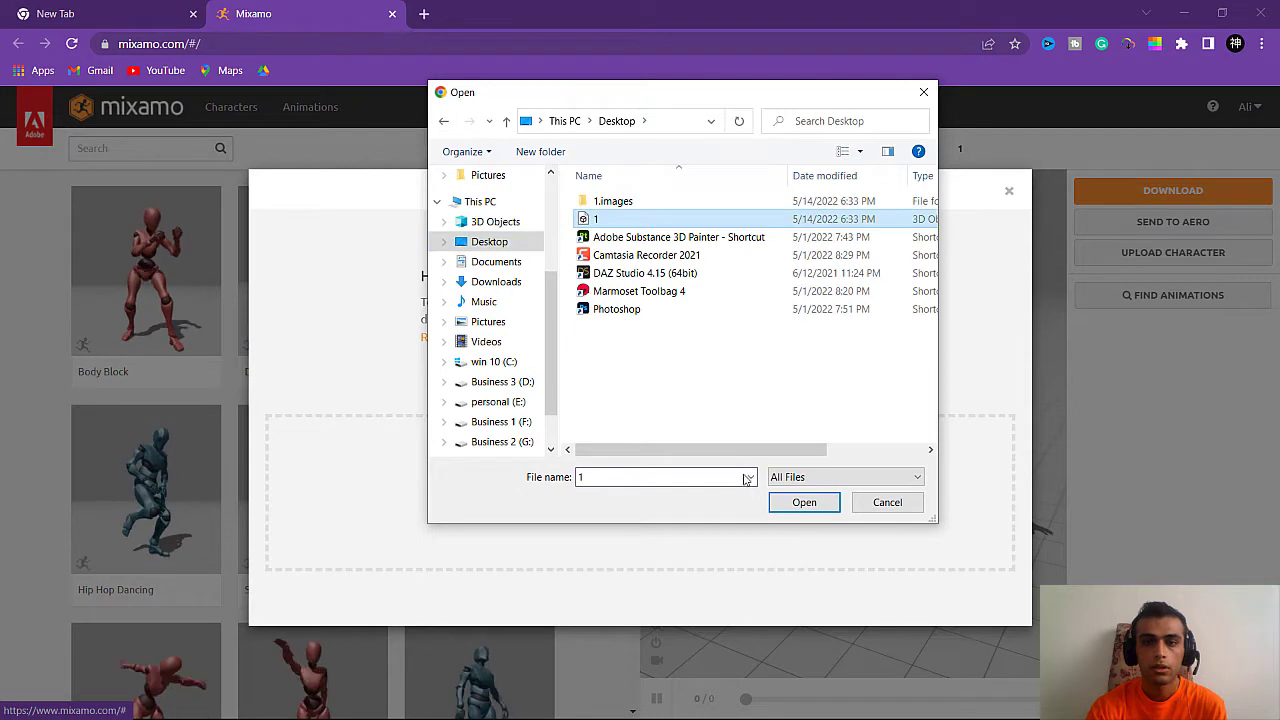
pyautogui.click(786, 502)
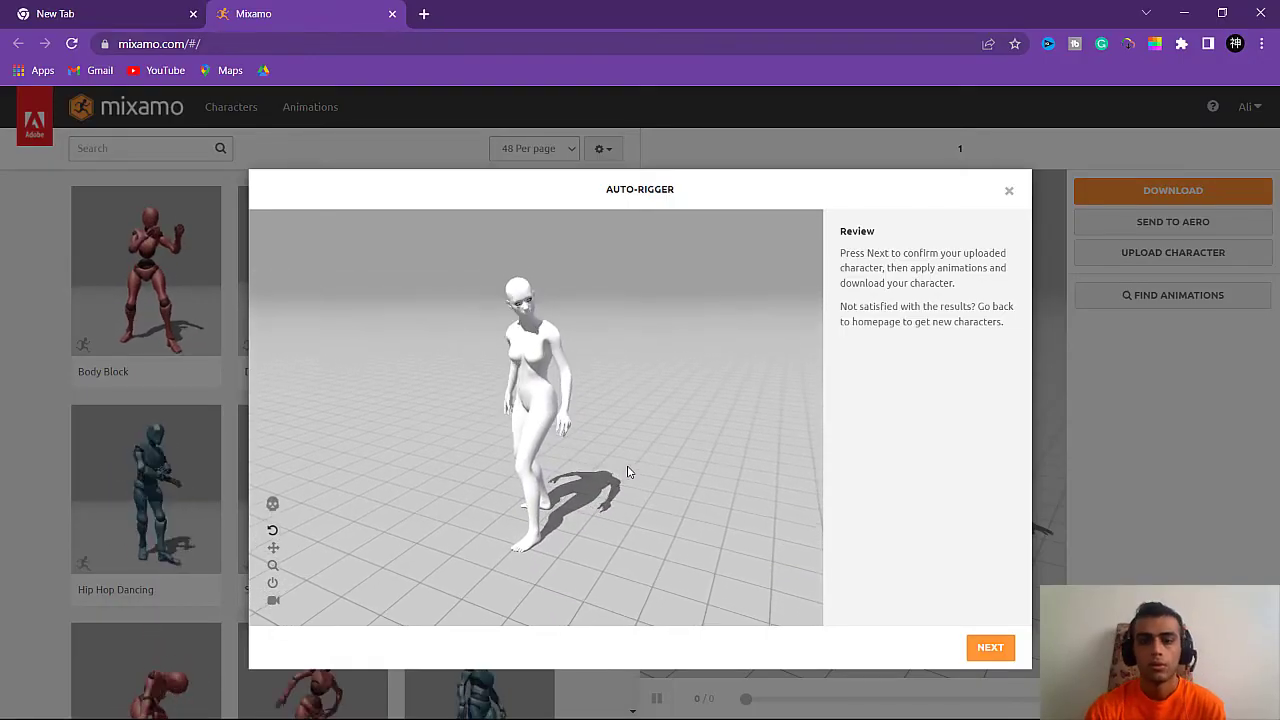
pyautogui.click(988, 648)
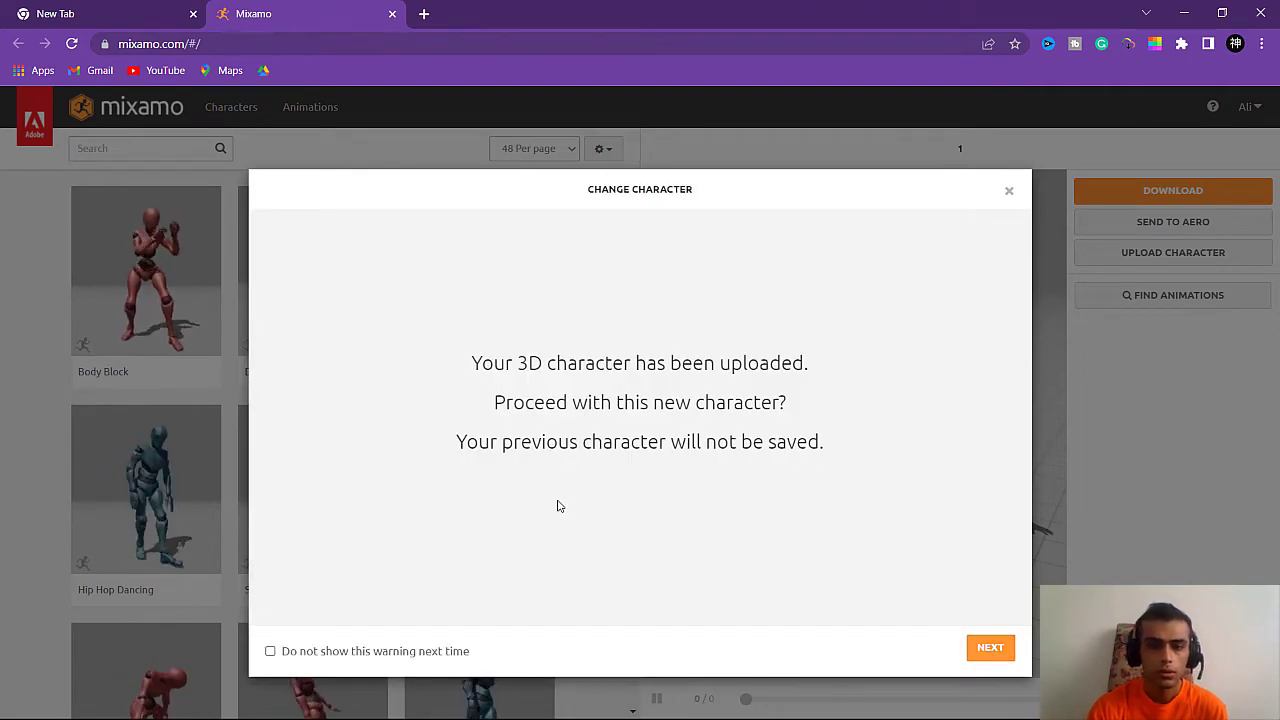
pyautogui.click(1000, 652)
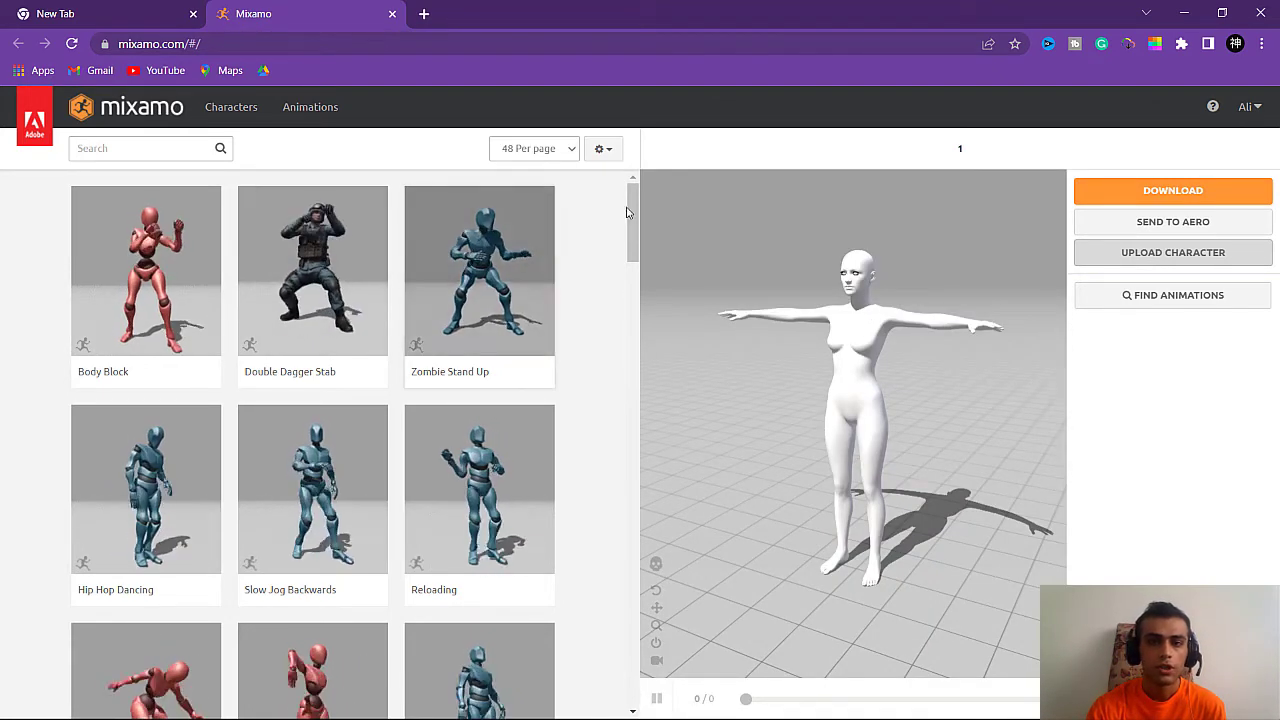
# - Search Mixamo animations for 'walk' and scroll the results to Standard Walk
pyautogui.scroll(-1, 632, 205)
pyautogui.scroll(-10, 632, 205)
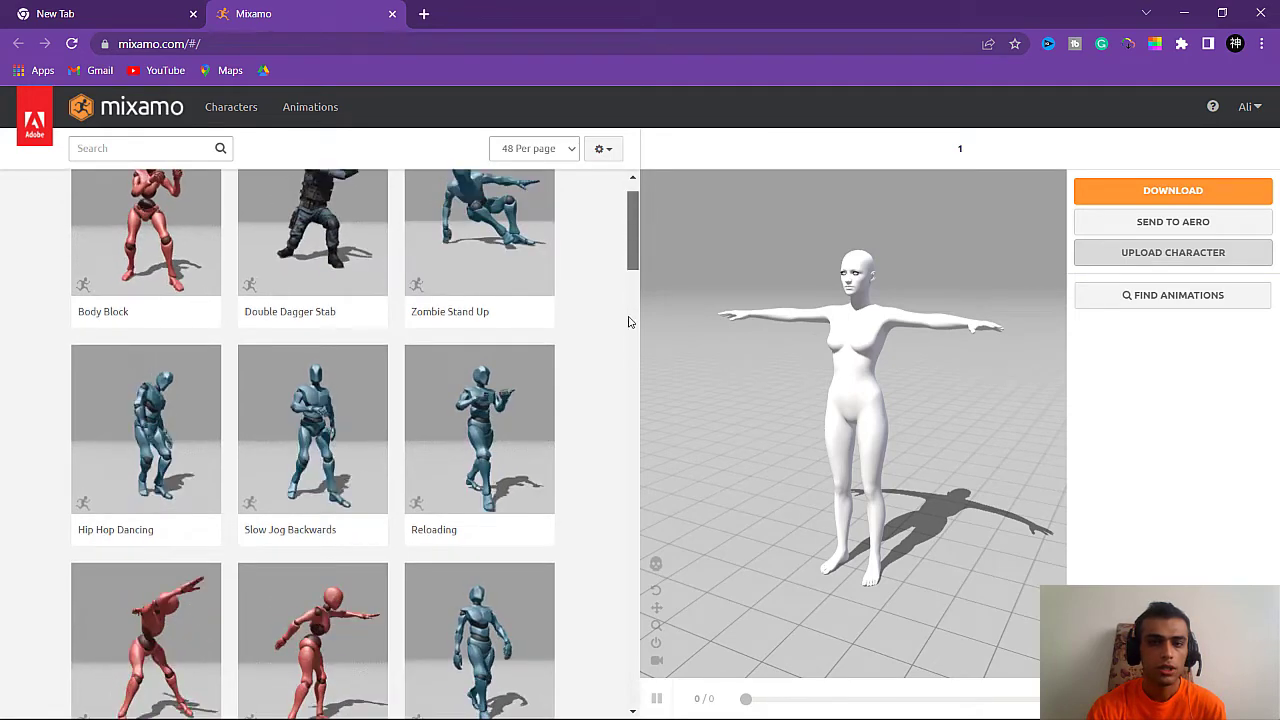
pyautogui.scroll(11, 630, 218)
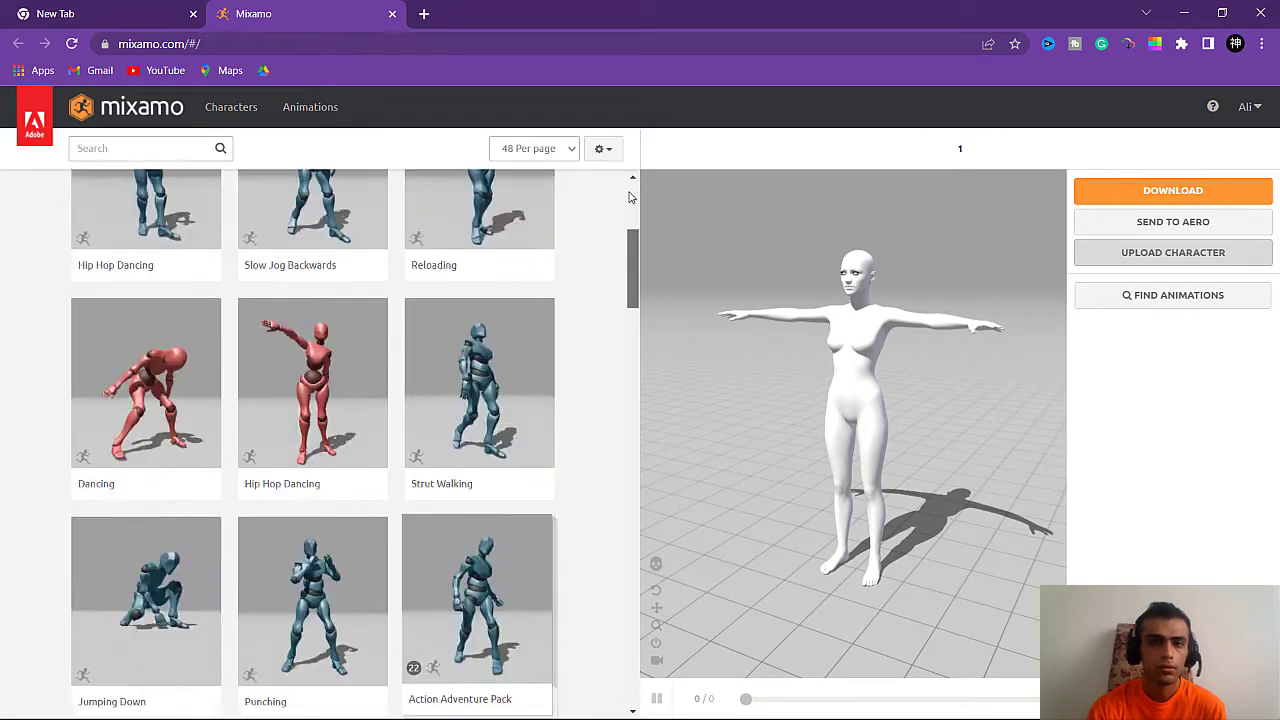
pyautogui.click(147, 148)
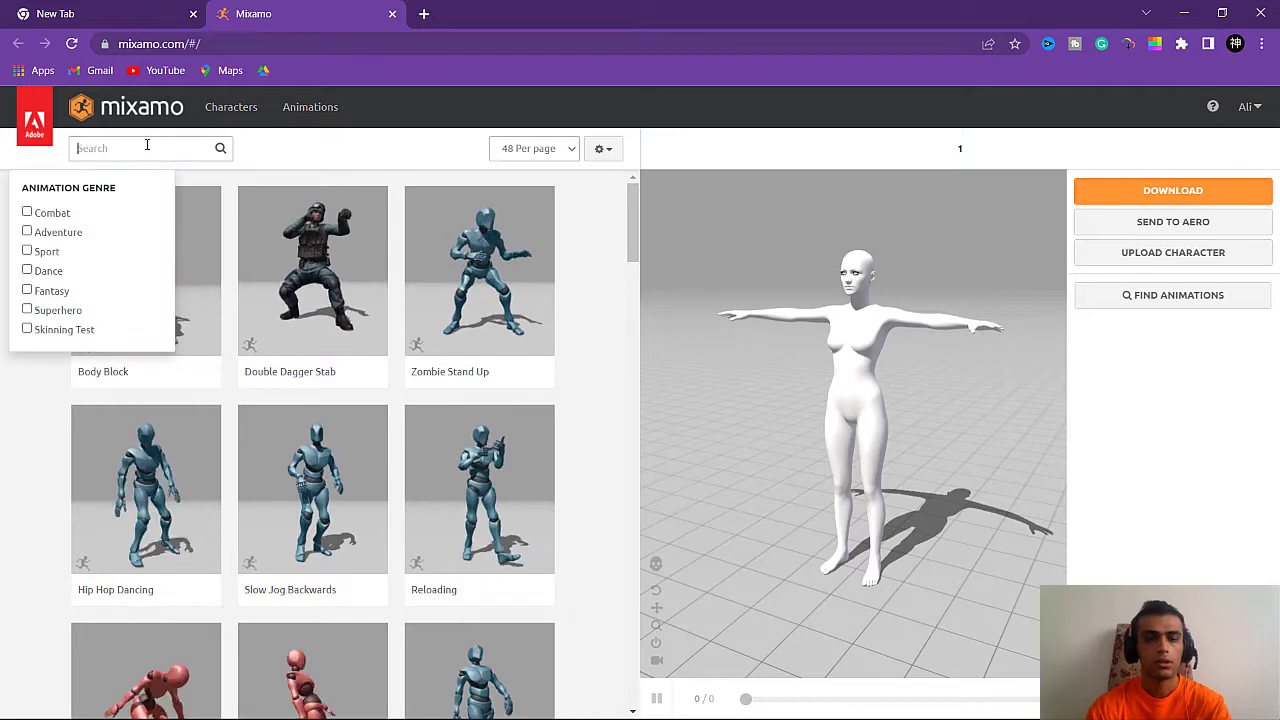
pyautogui.write('walk')
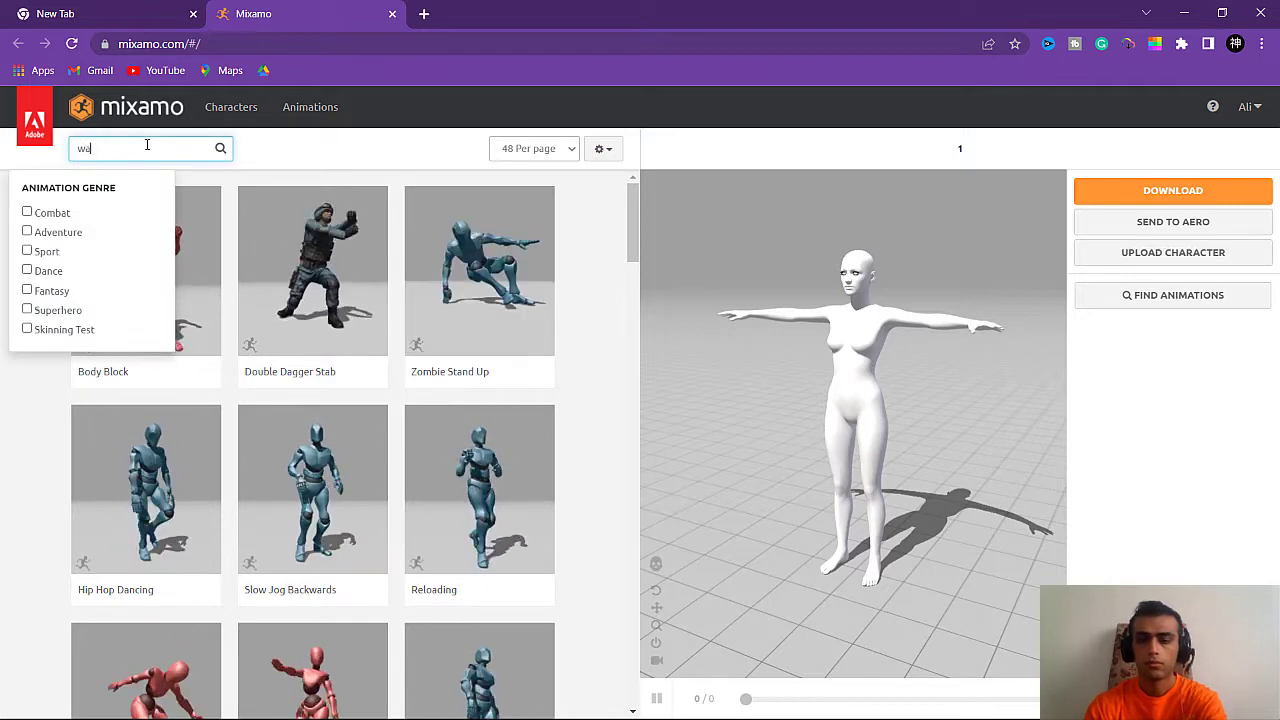
pyautogui.press('Return')
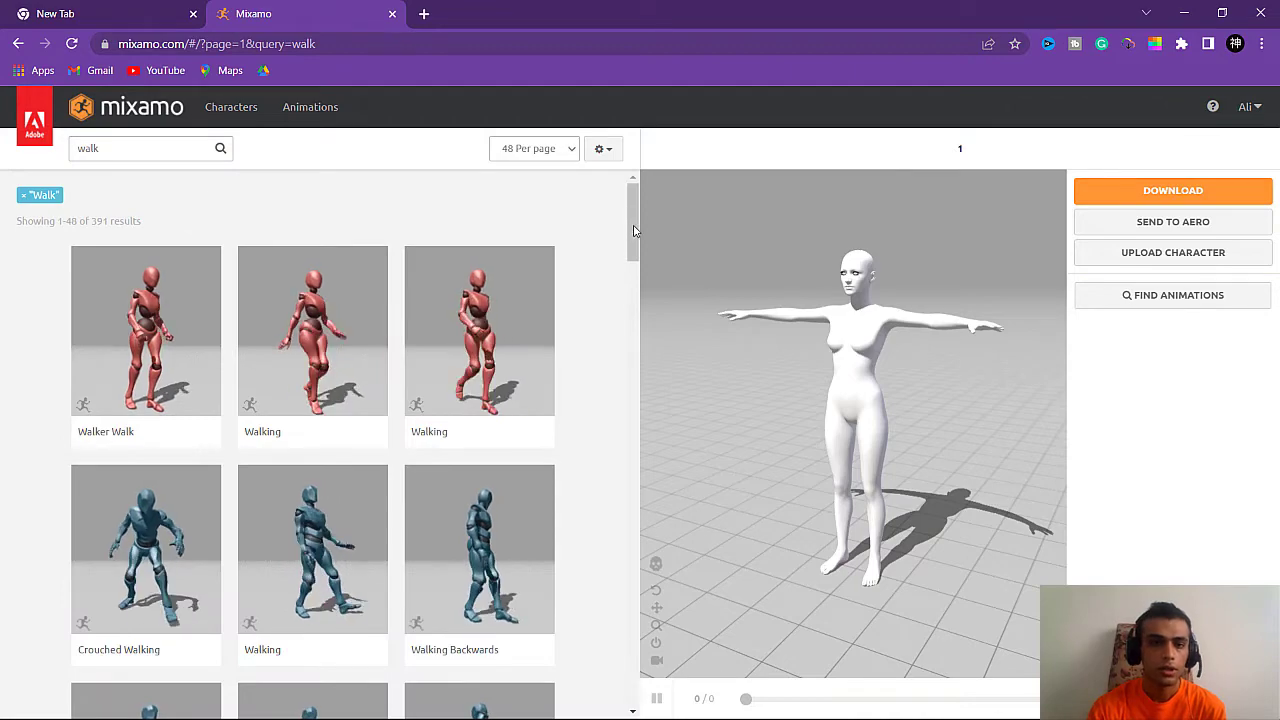
pyautogui.scroll(-6, 632, 230)
pyautogui.scroll(-11, 630, 386)
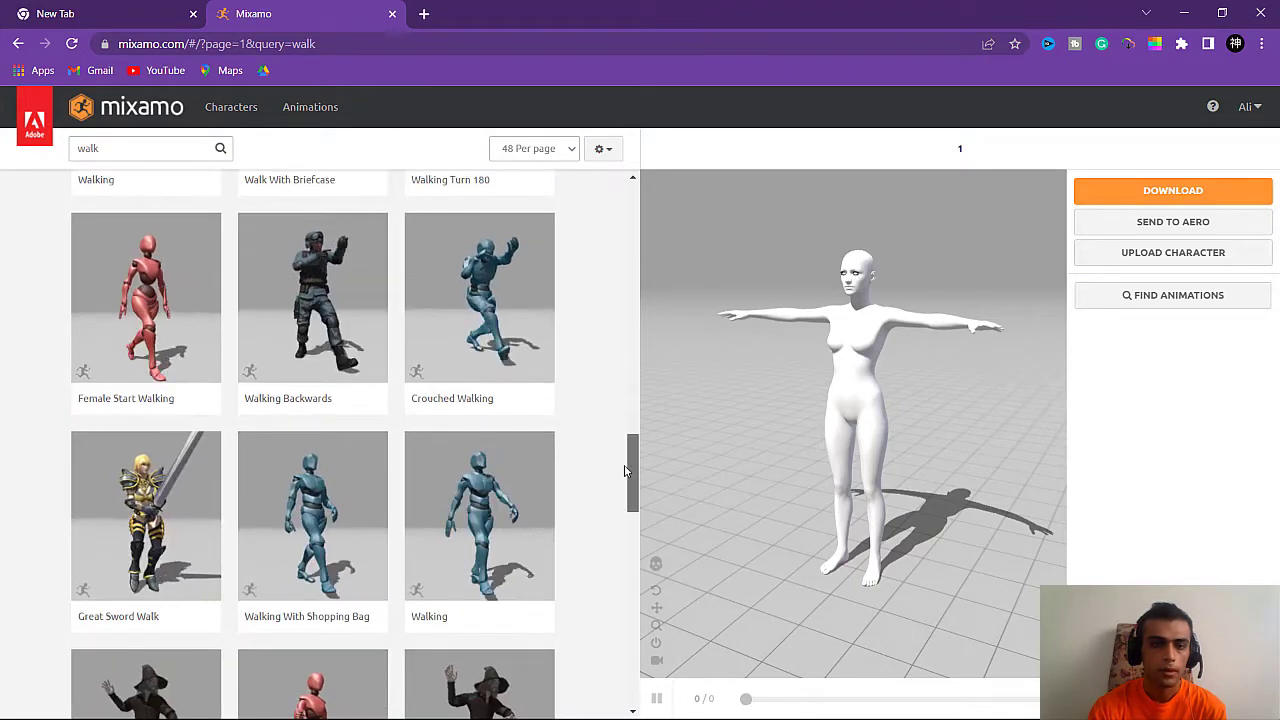
pyautogui.scroll(-7, 624, 510)
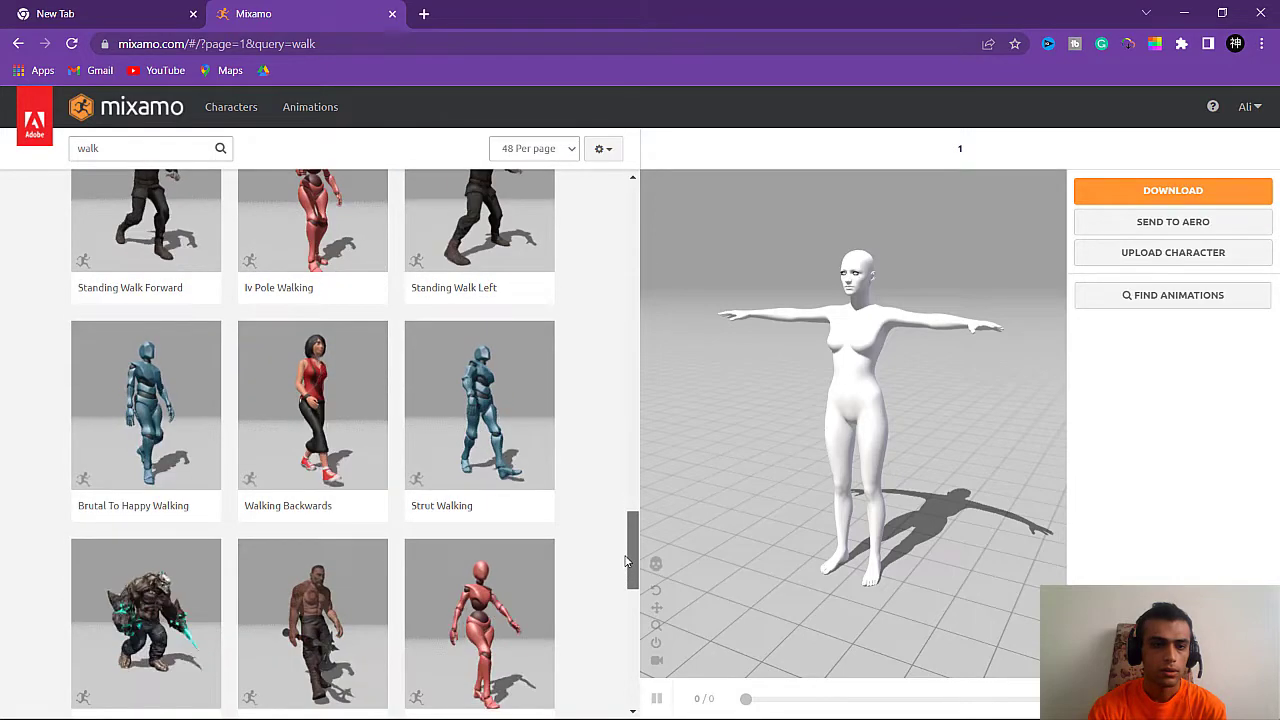
pyautogui.scroll(-3, 624, 584)
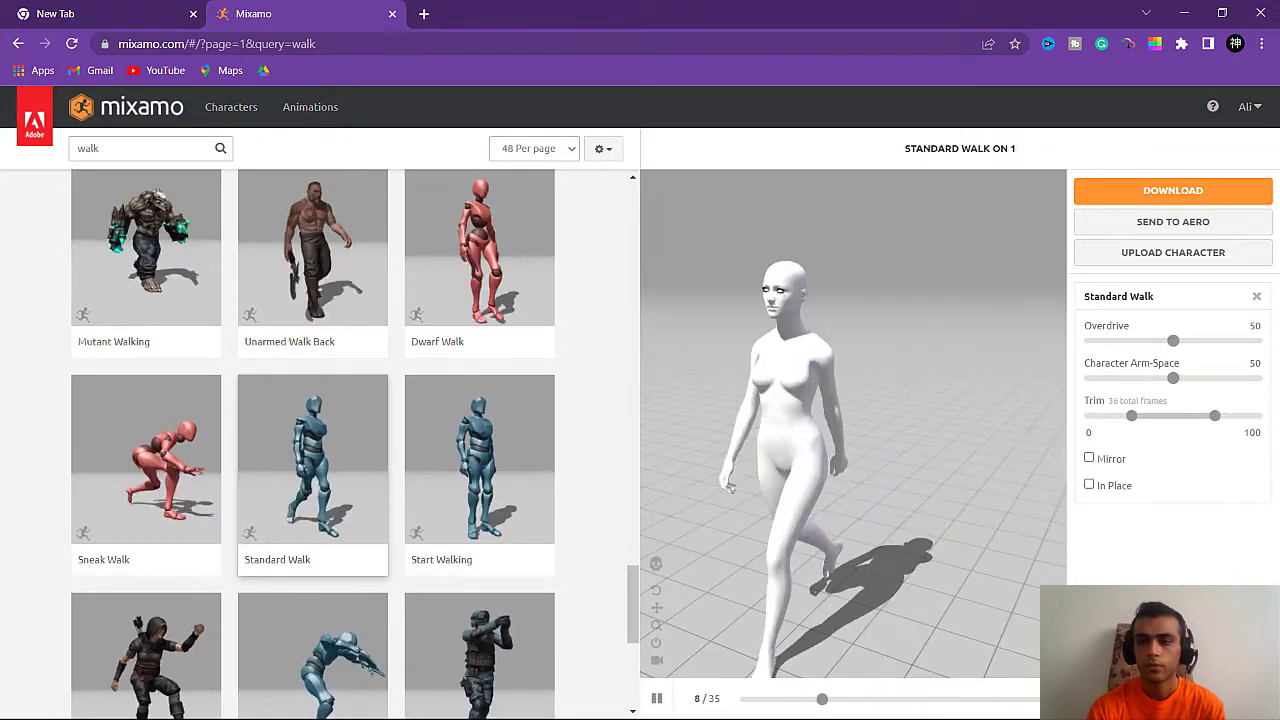
# - Enable In Place, extend the trim to 150, and raise Character Arm-Space to 66
pyautogui.click(1089, 485)
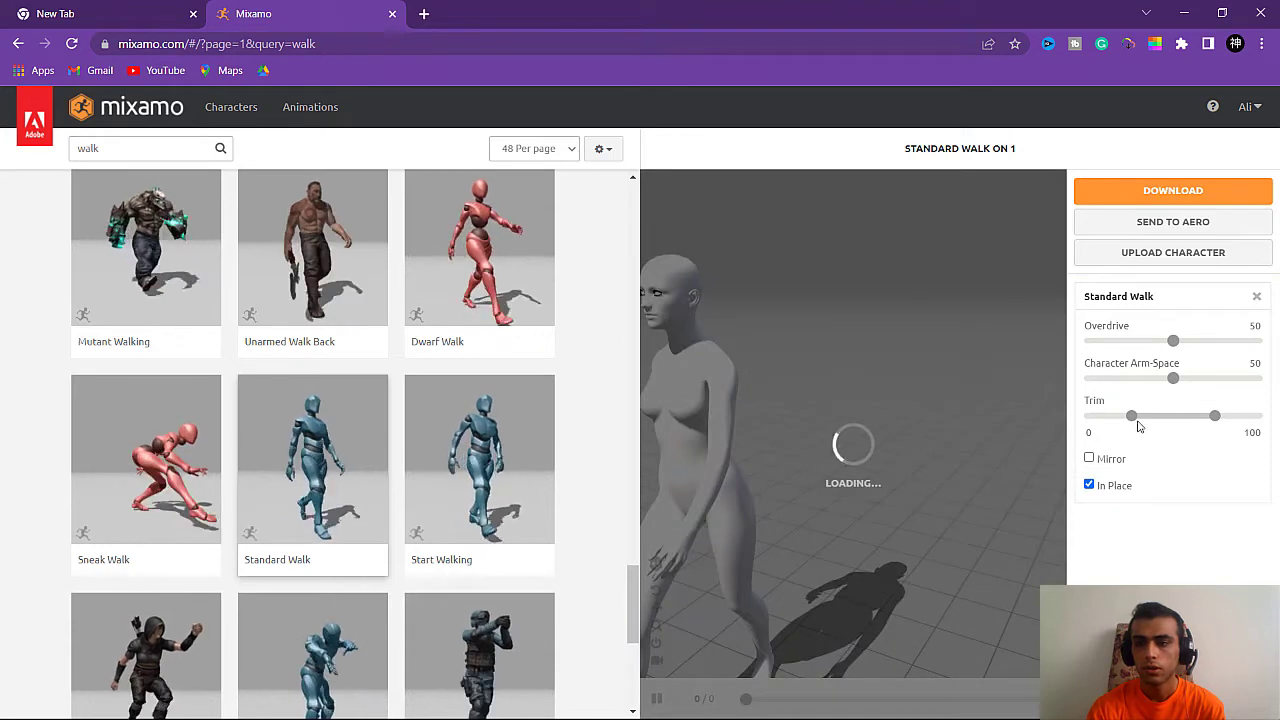
pyautogui.moveTo(1214, 416); pyautogui.dragTo(1276, 423)
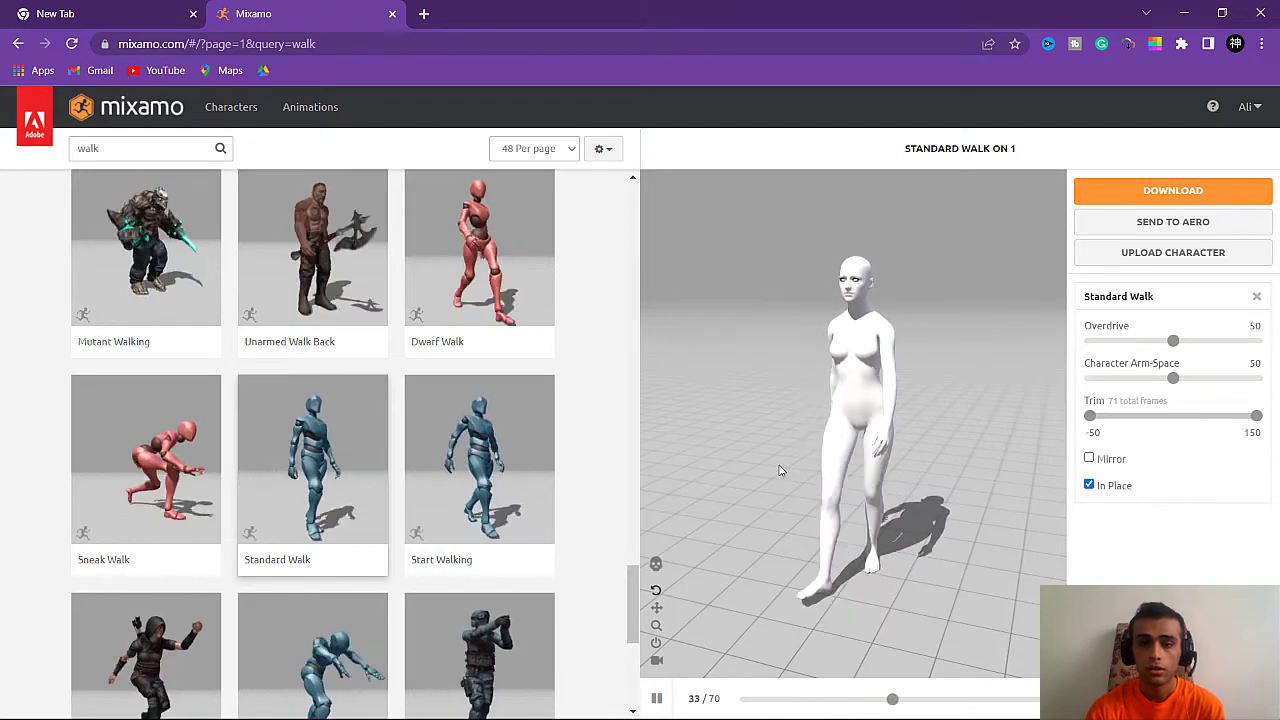
pyautogui.click(1190, 380)
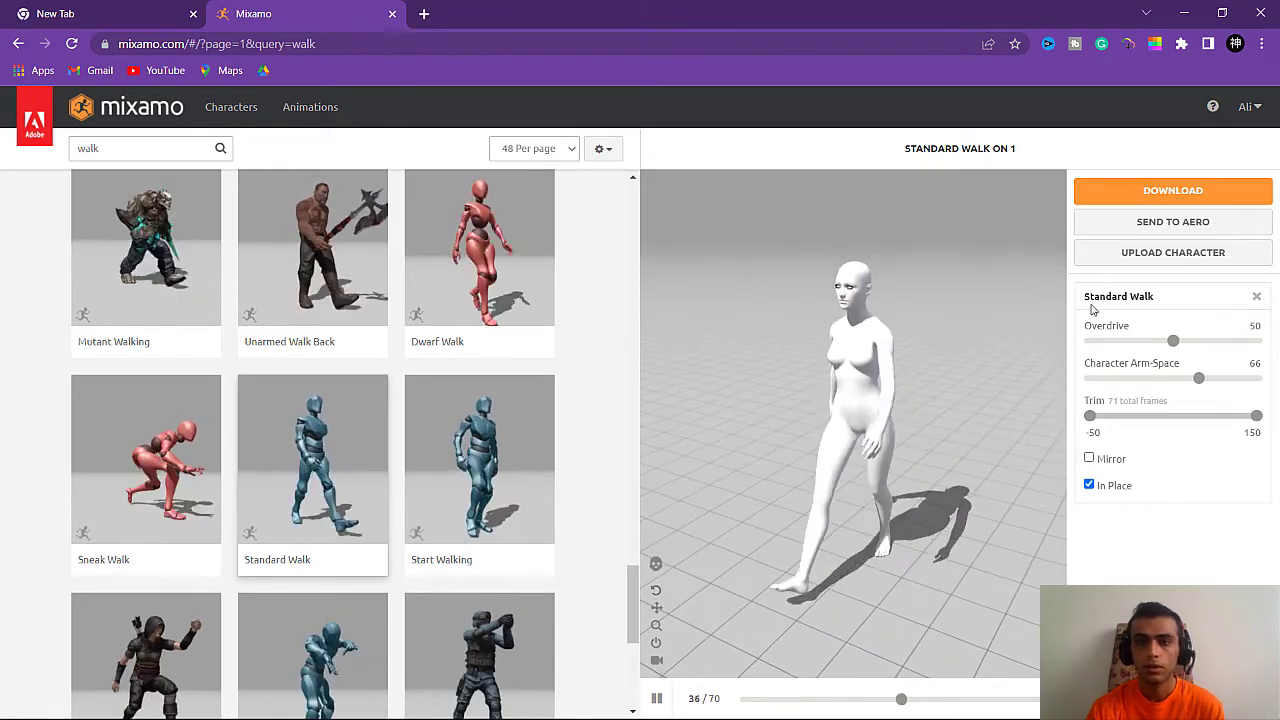
# - Download the walk as FBX ASCII (.fbx) with skin at 30 fps
pyautogui.click(1173, 190)
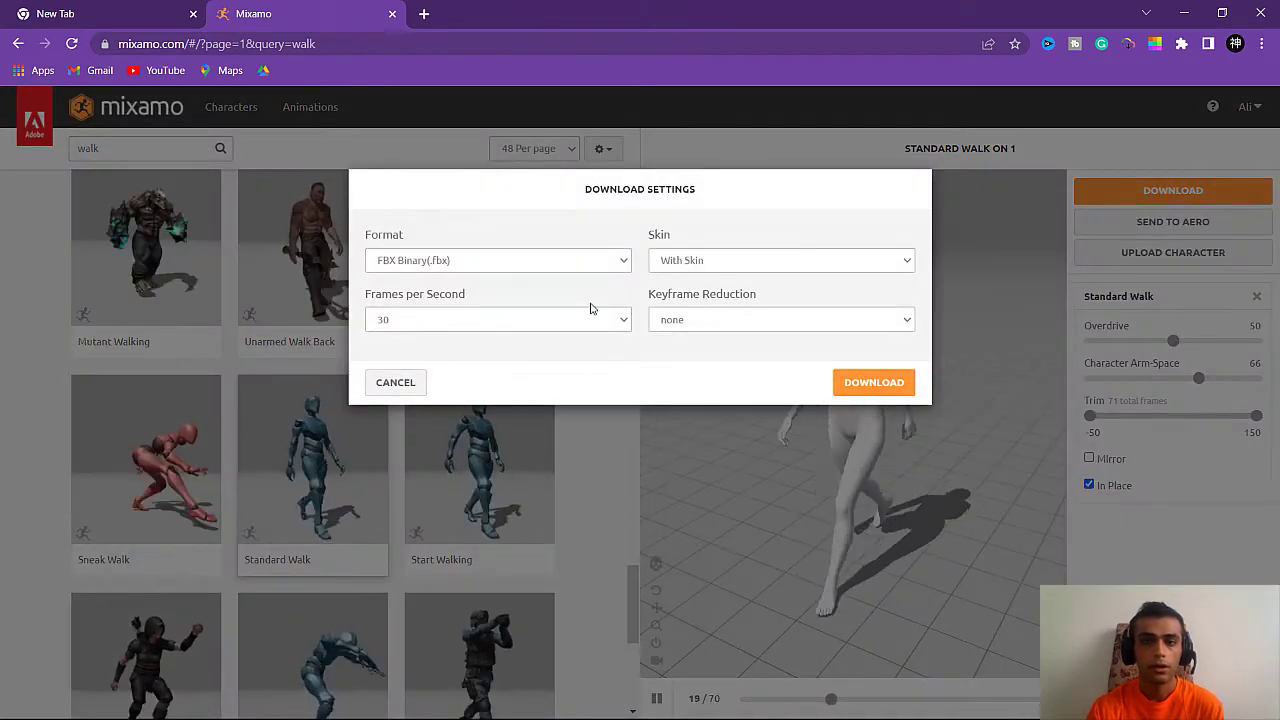
pyautogui.click(461, 264)
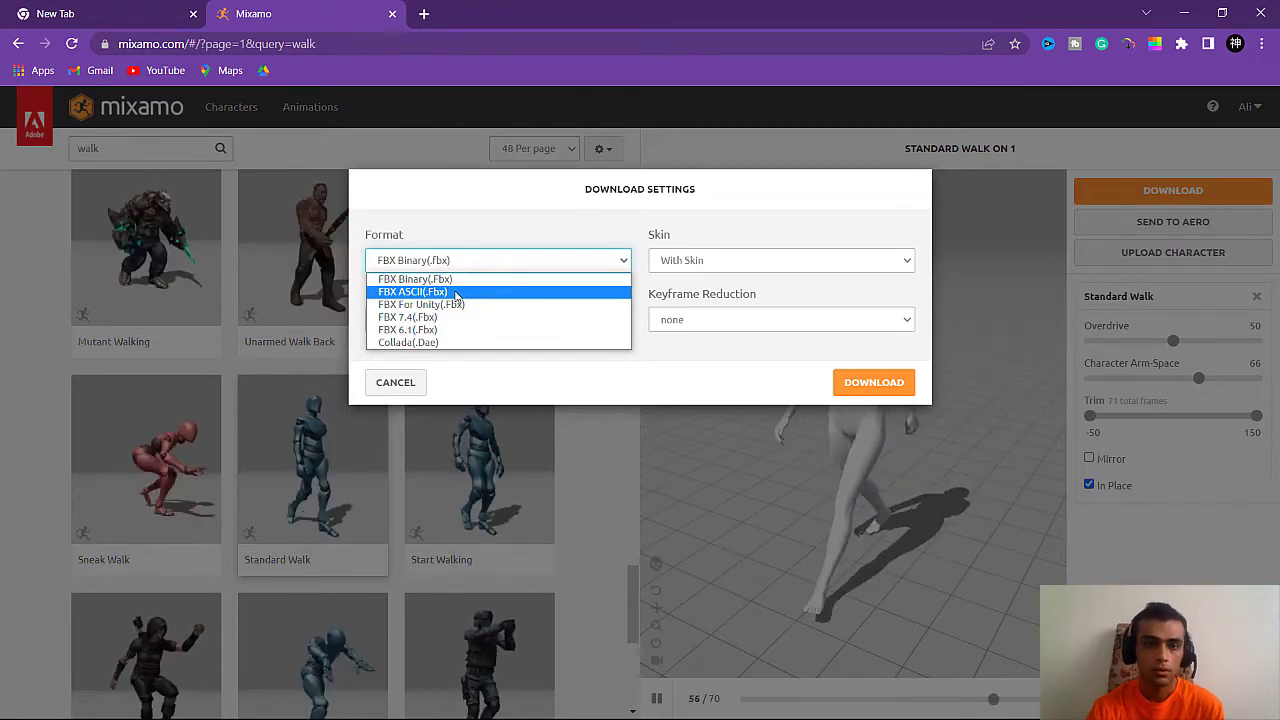
pyautogui.click(420, 292)
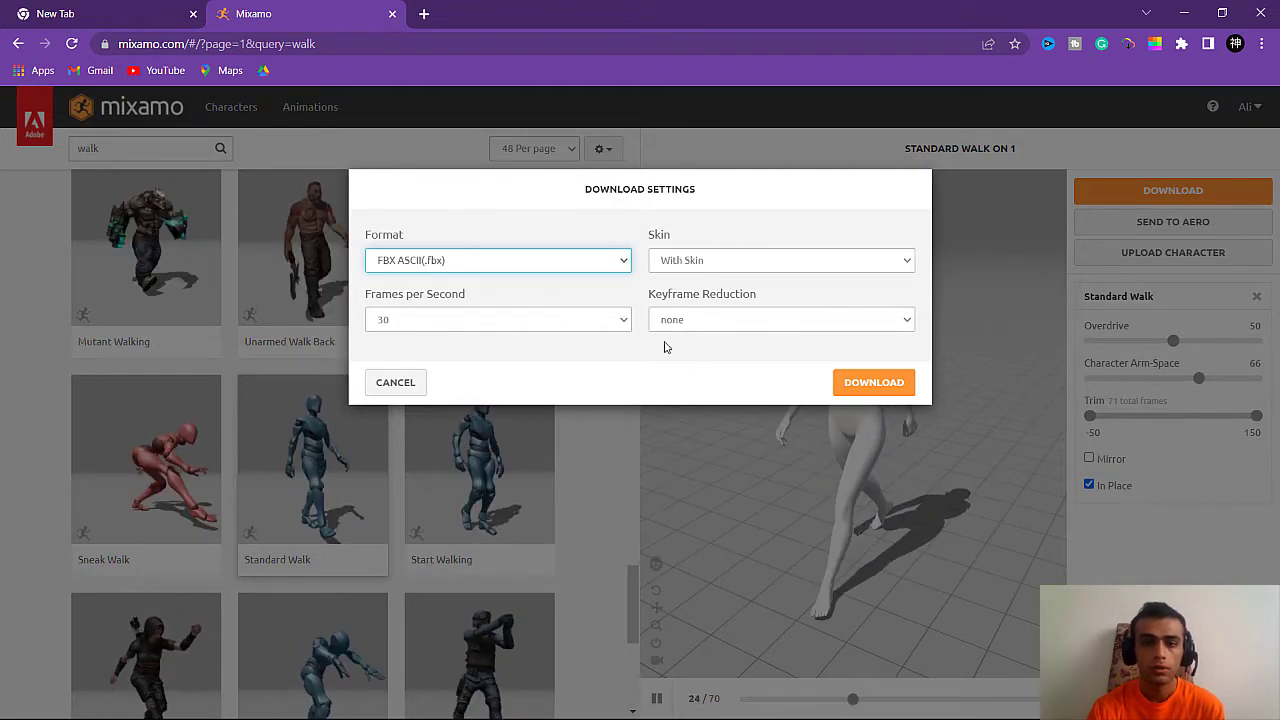
pyautogui.click(868, 386)
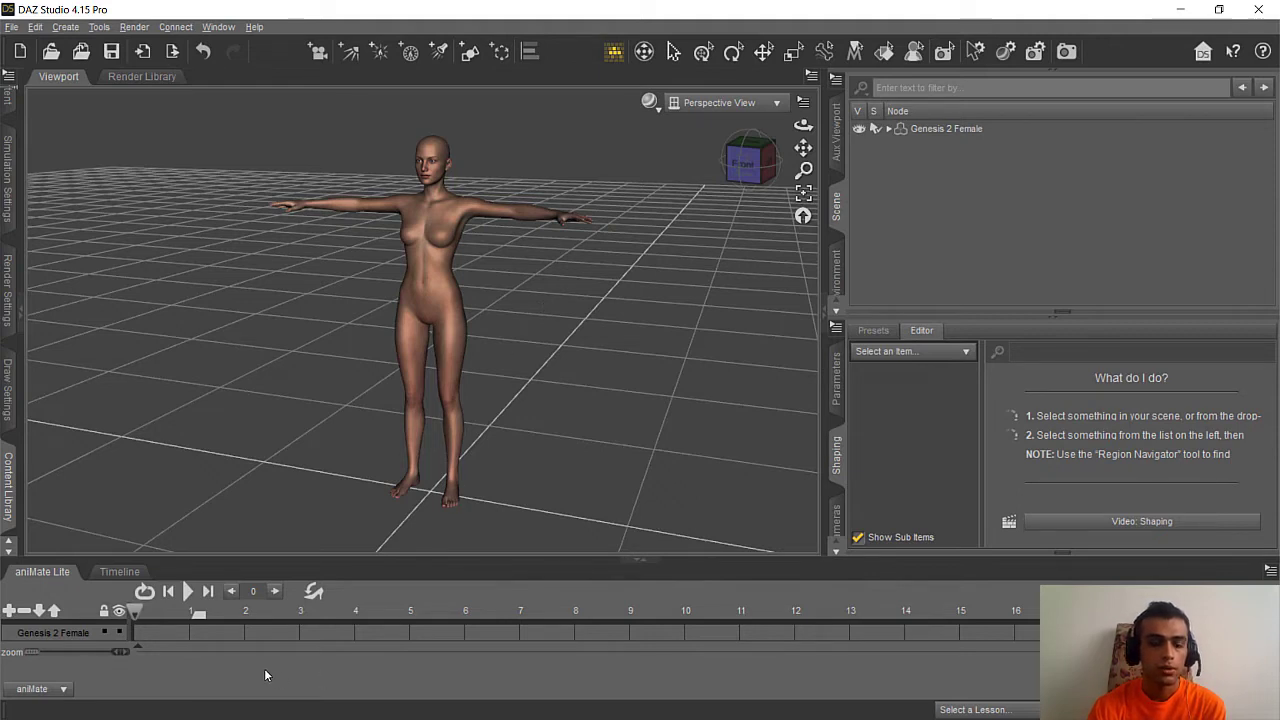
# - Create an aniBlock from Studio keyframes on Genesis 2 Female's track and rewind the playhead
pyautogui.moveTo(457, 624); pyautogui.dragTo(265, 679)
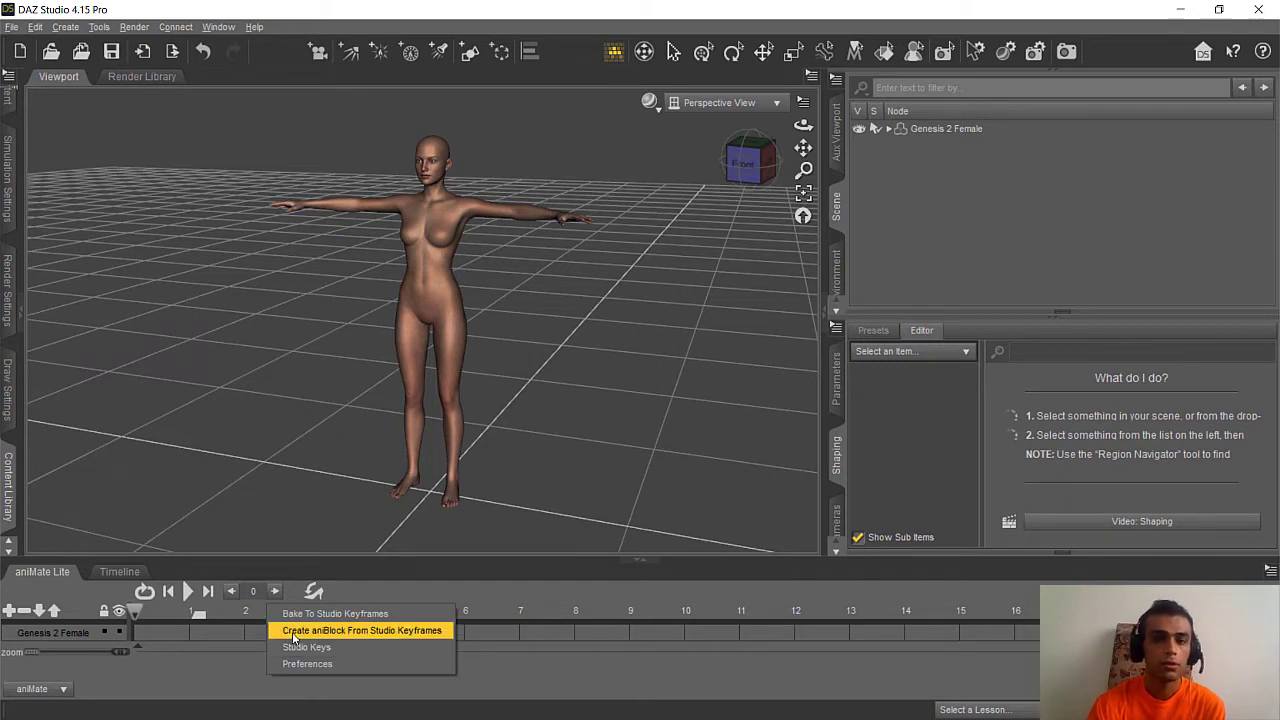
pyautogui.click(295, 632)
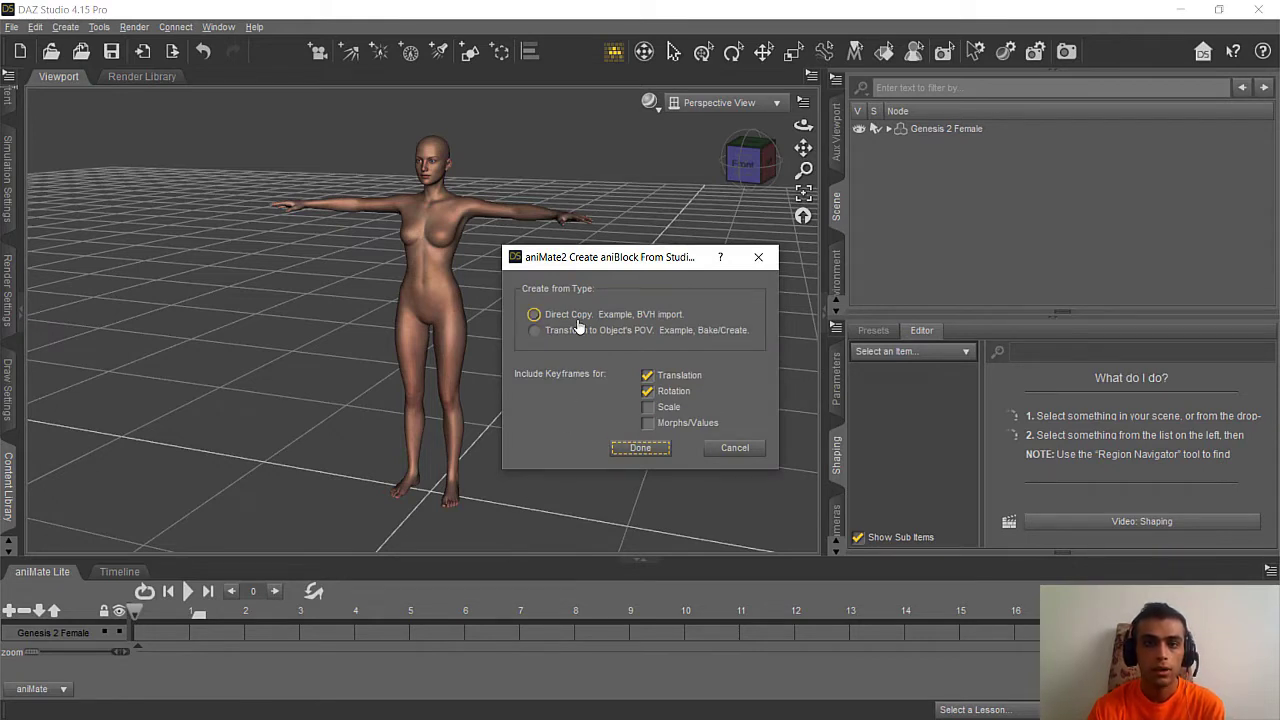
pyautogui.click(641, 448)
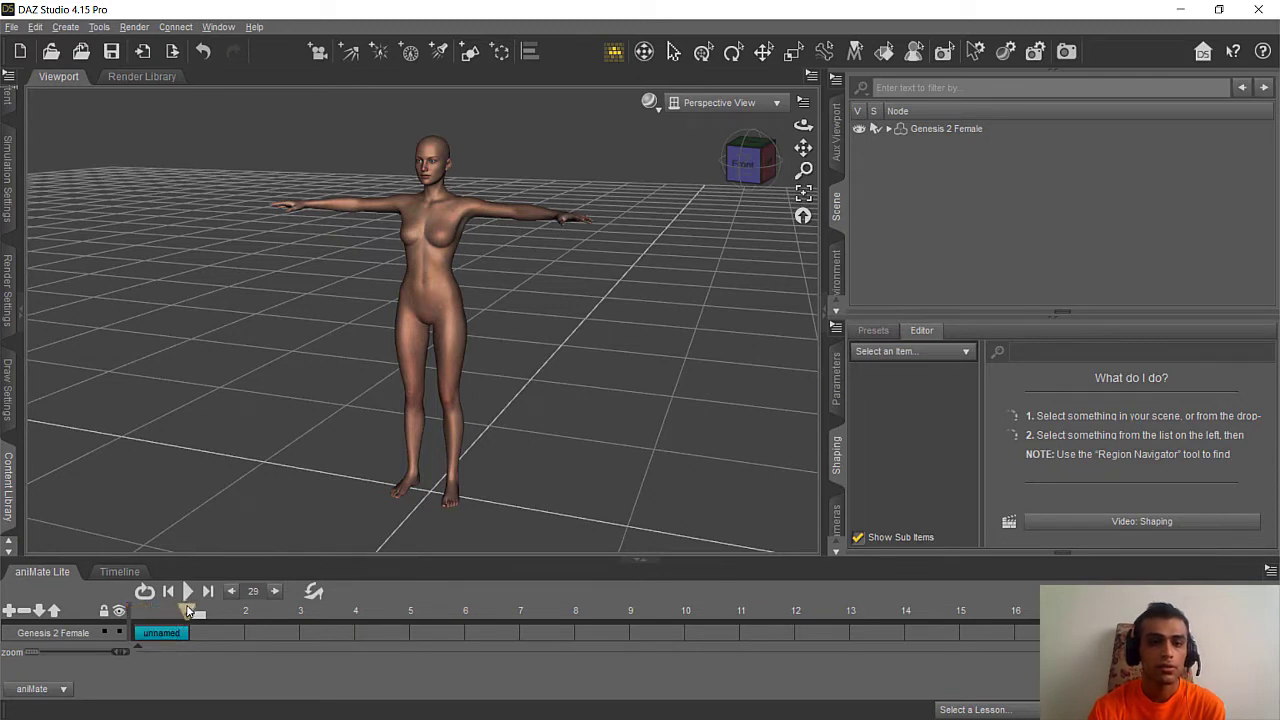
pyautogui.moveTo(152, 614); pyautogui.dragTo(137, 618)
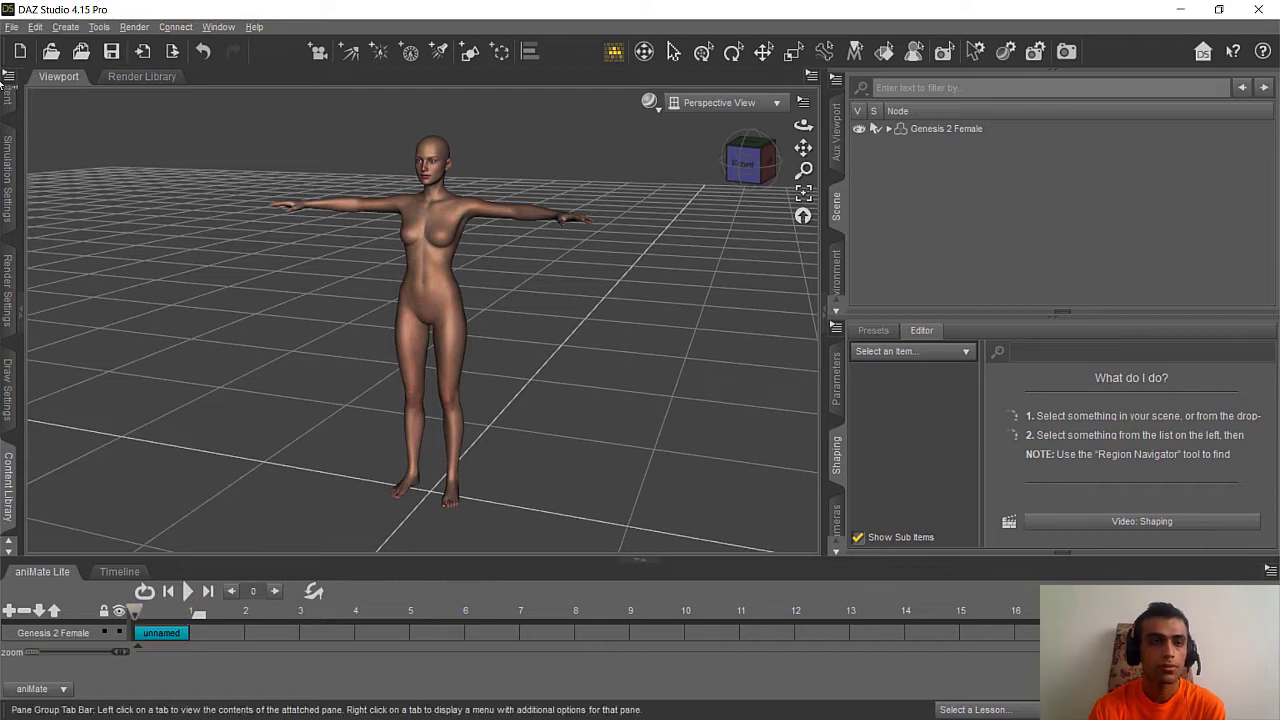
# - Open Standard Walk from the Desktop for import
pyautogui.click(9, 28)
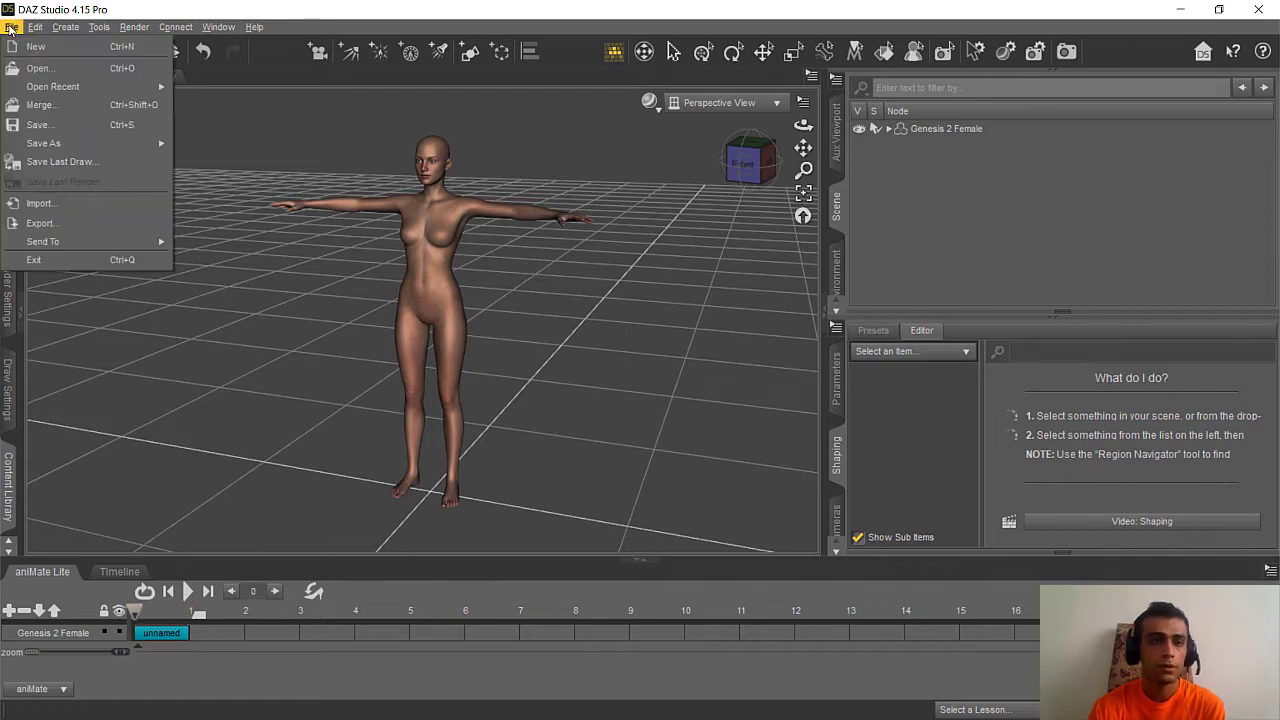
pyautogui.click(60, 205)
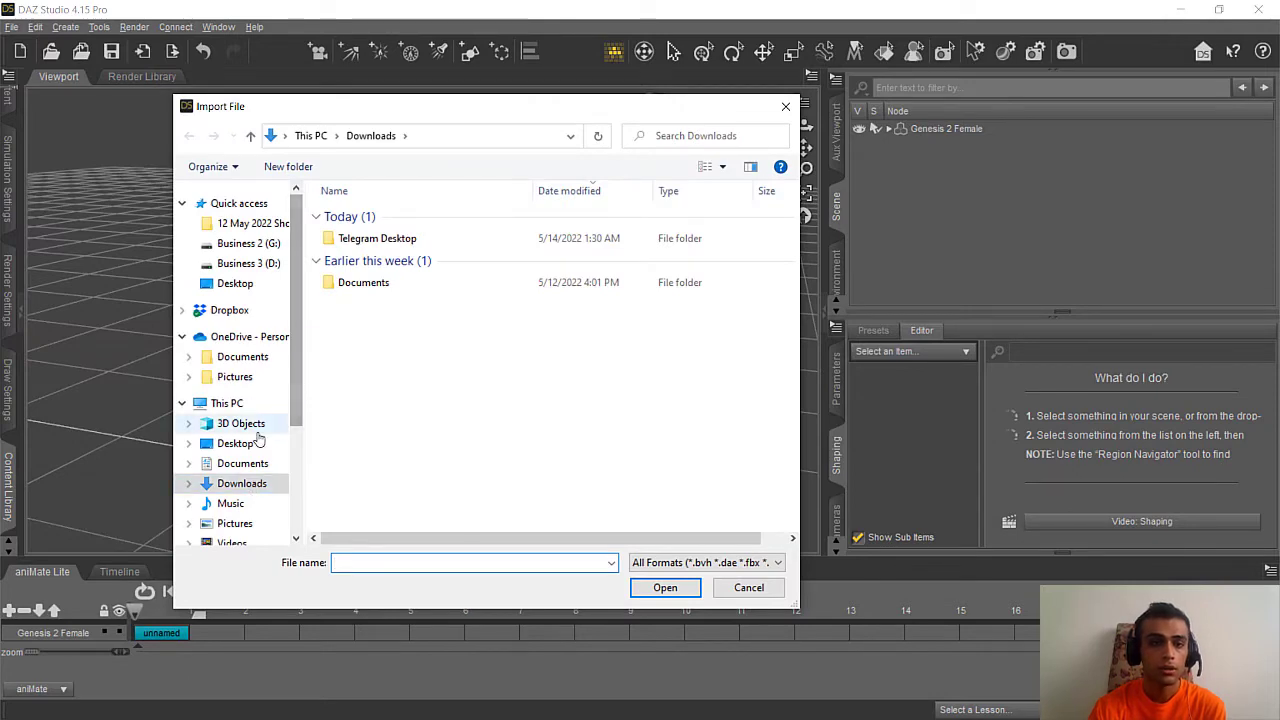
pyautogui.click(236, 443)
pyautogui.click(369, 250)
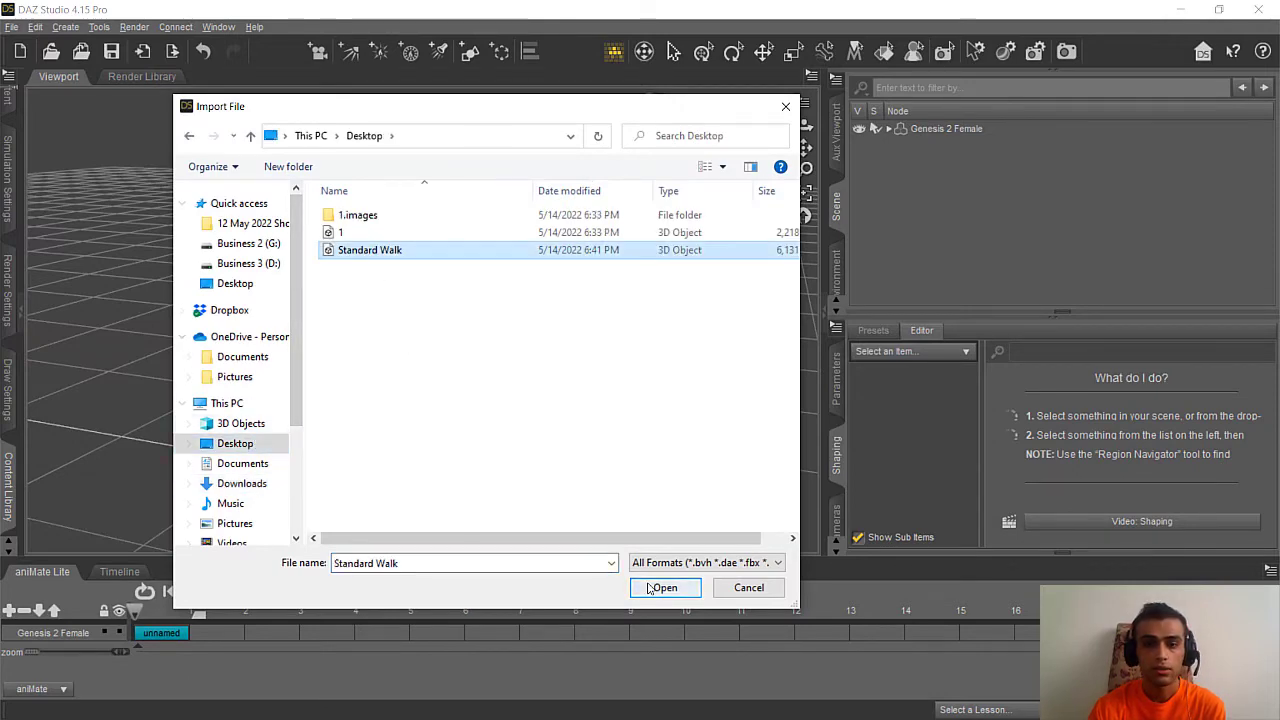
pyautogui.click(665, 587)
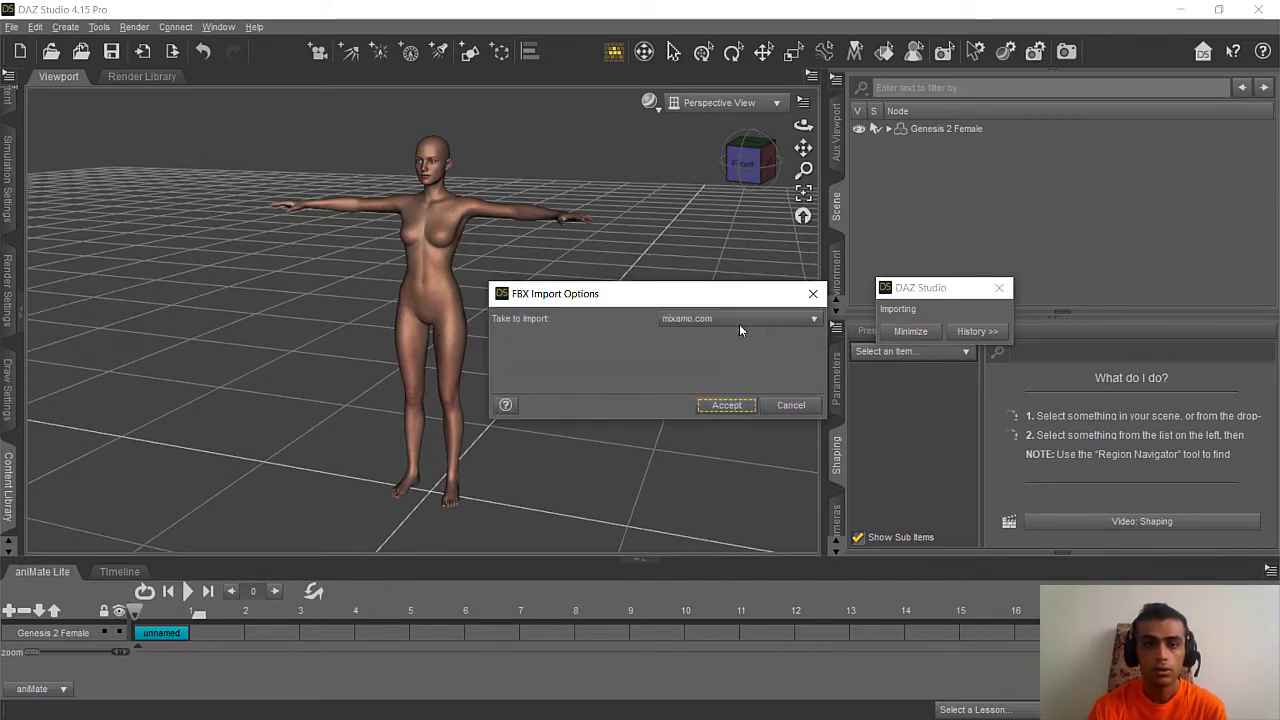
# - Set Take to Import to mixamo.com and accept the FBX import options
pyautogui.click(745, 319)
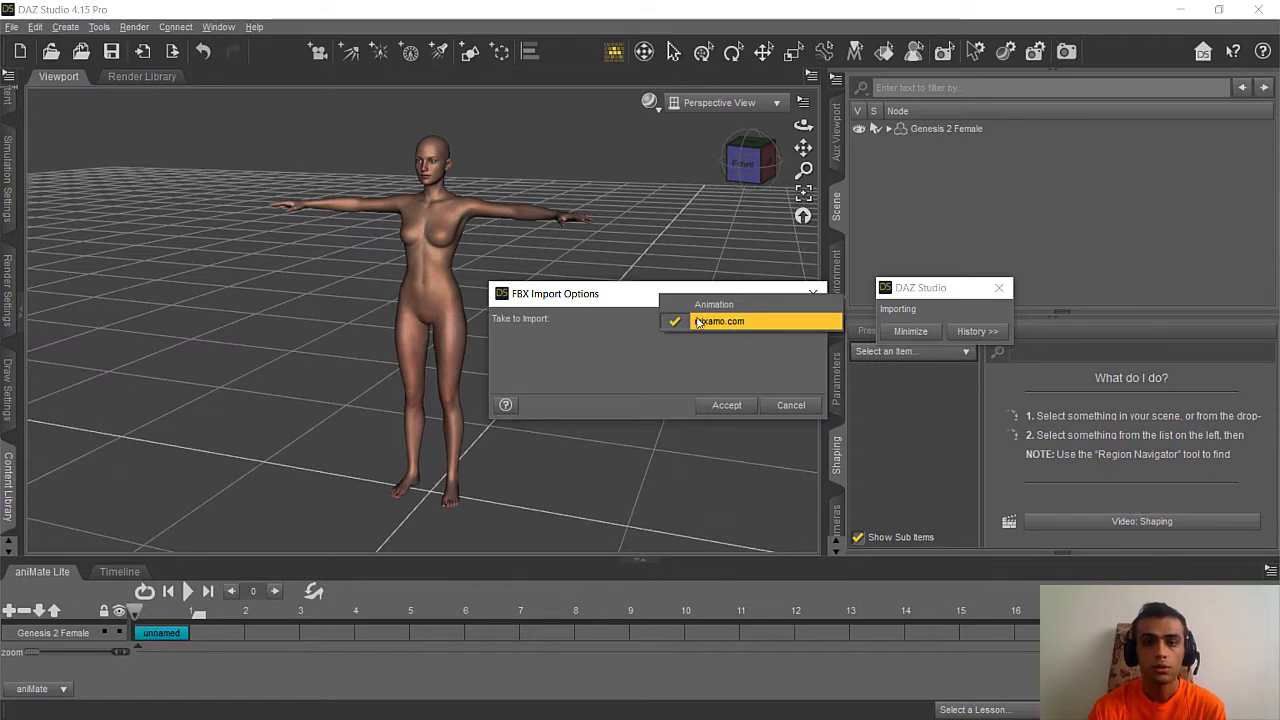
pyautogui.click(704, 307)
pyautogui.click(704, 320)
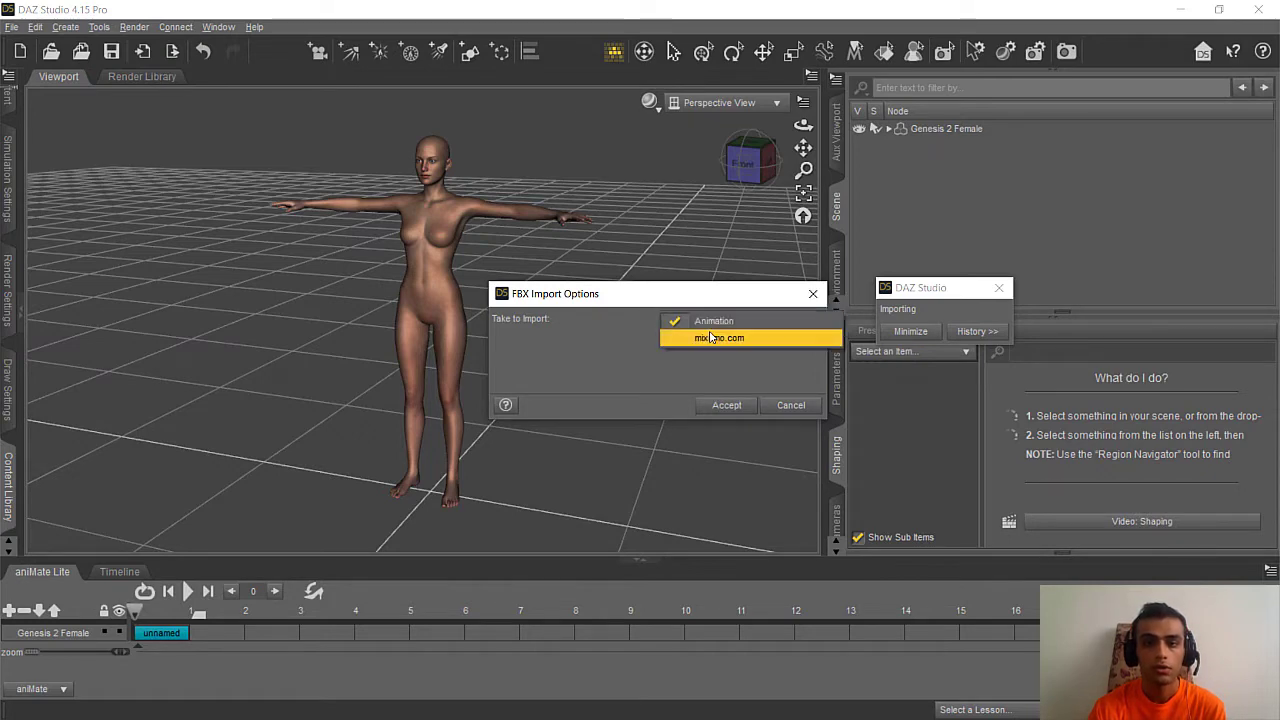
pyautogui.click(689, 339)
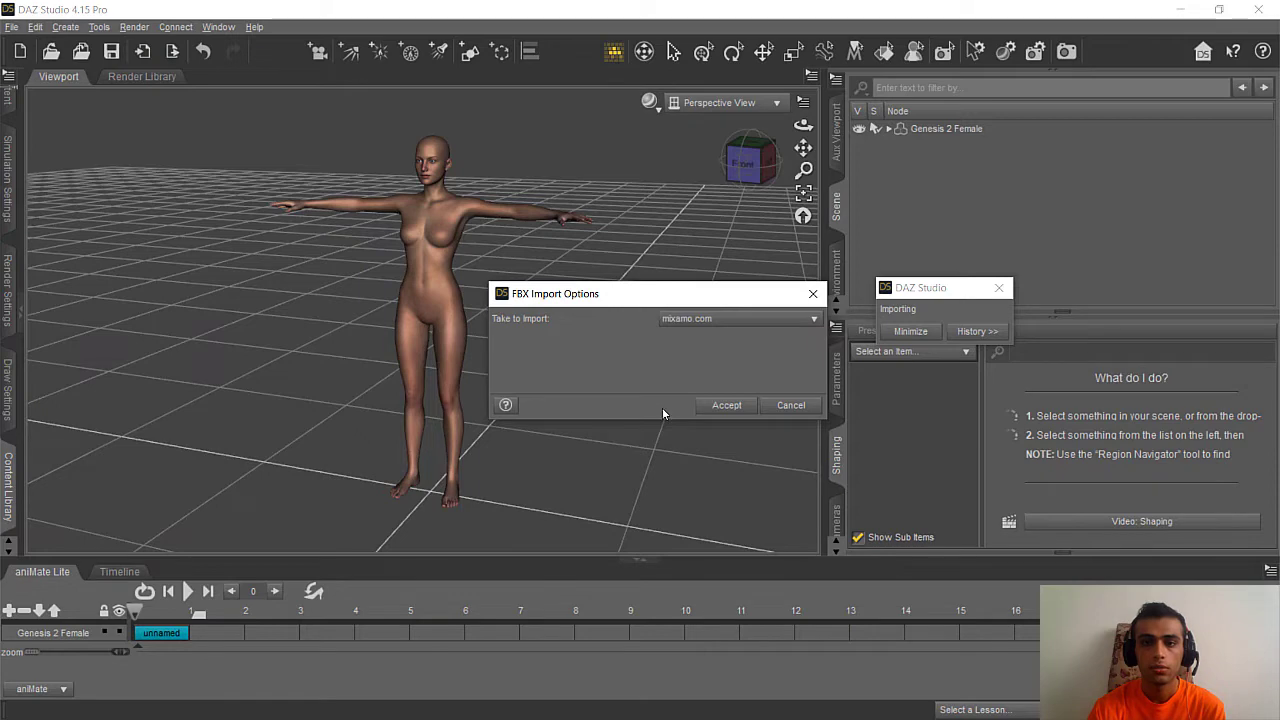
pyautogui.click(726, 405)
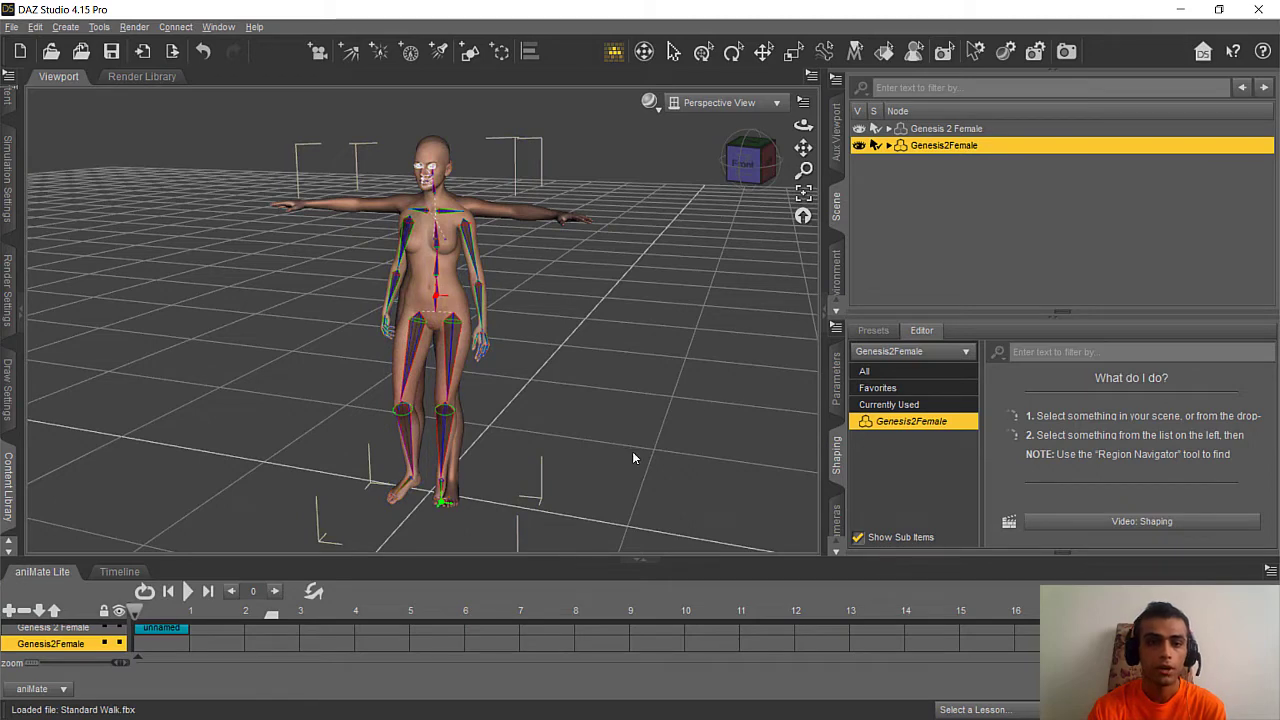
# - Create a Direct Copy aniBlock from the imported Genesis2Female's keyframes
pyautogui.rightClick(312, 684)
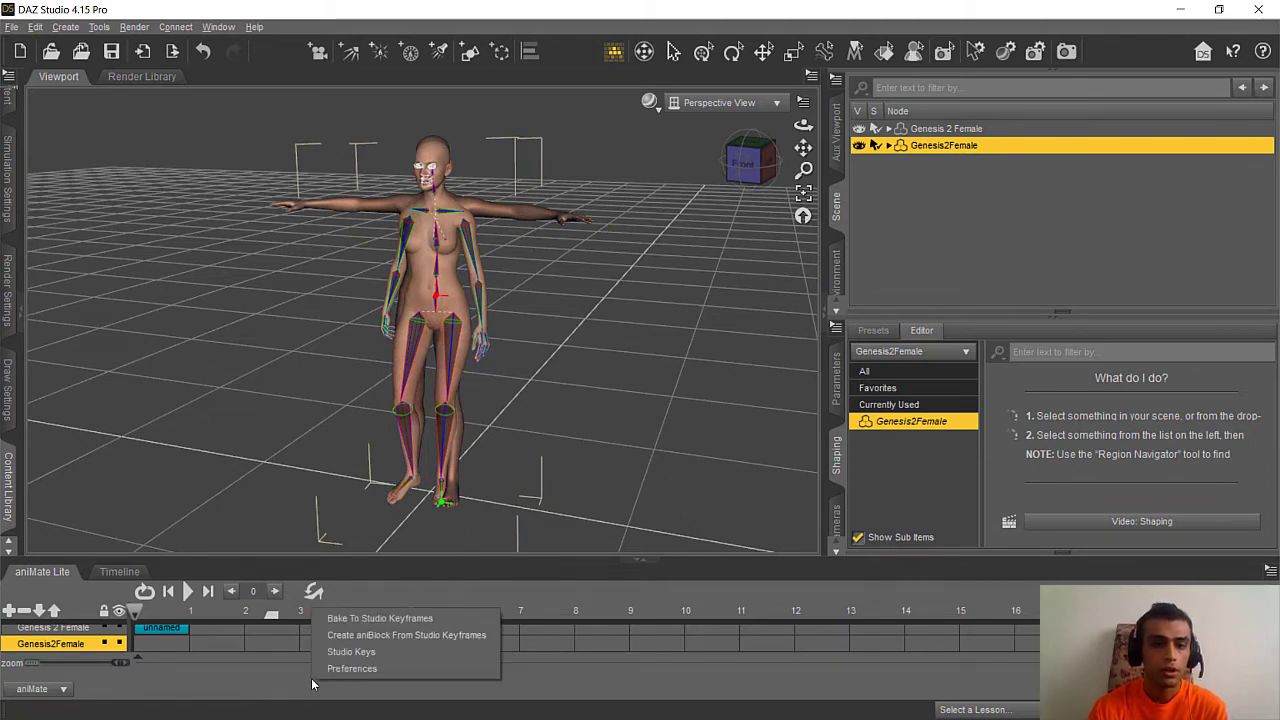
pyautogui.click(341, 636)
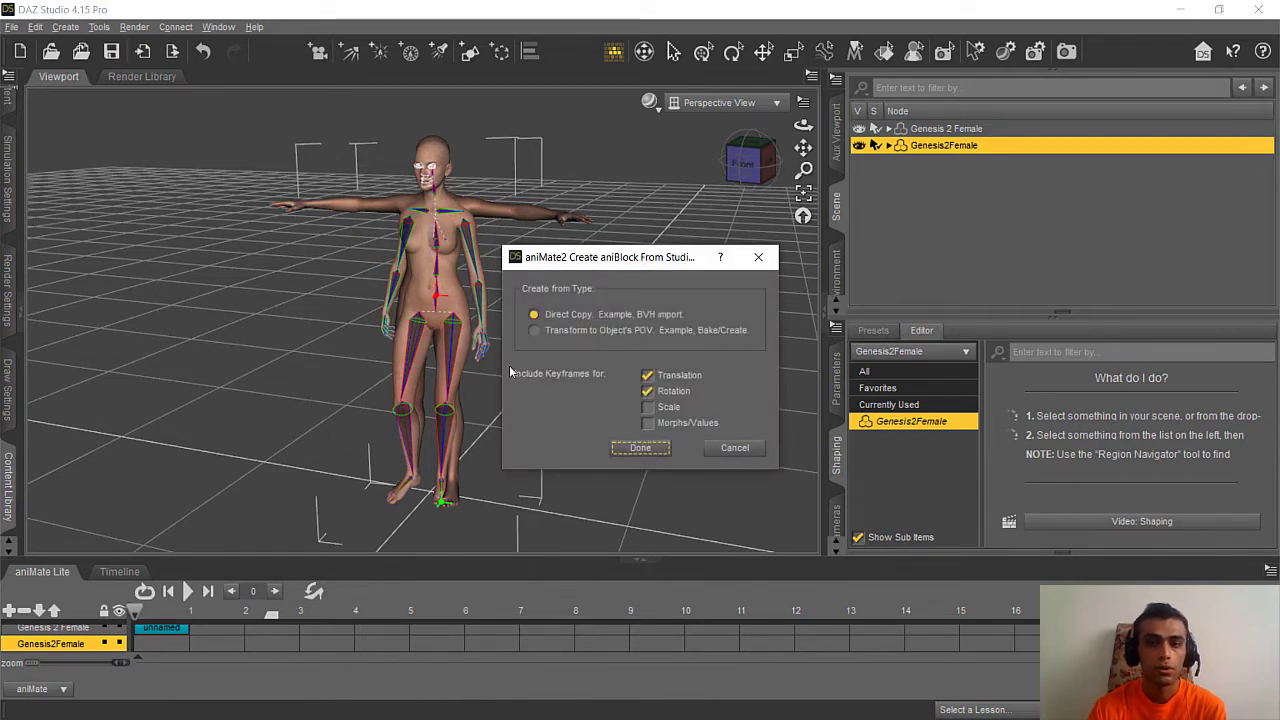
pyautogui.click(536, 316)
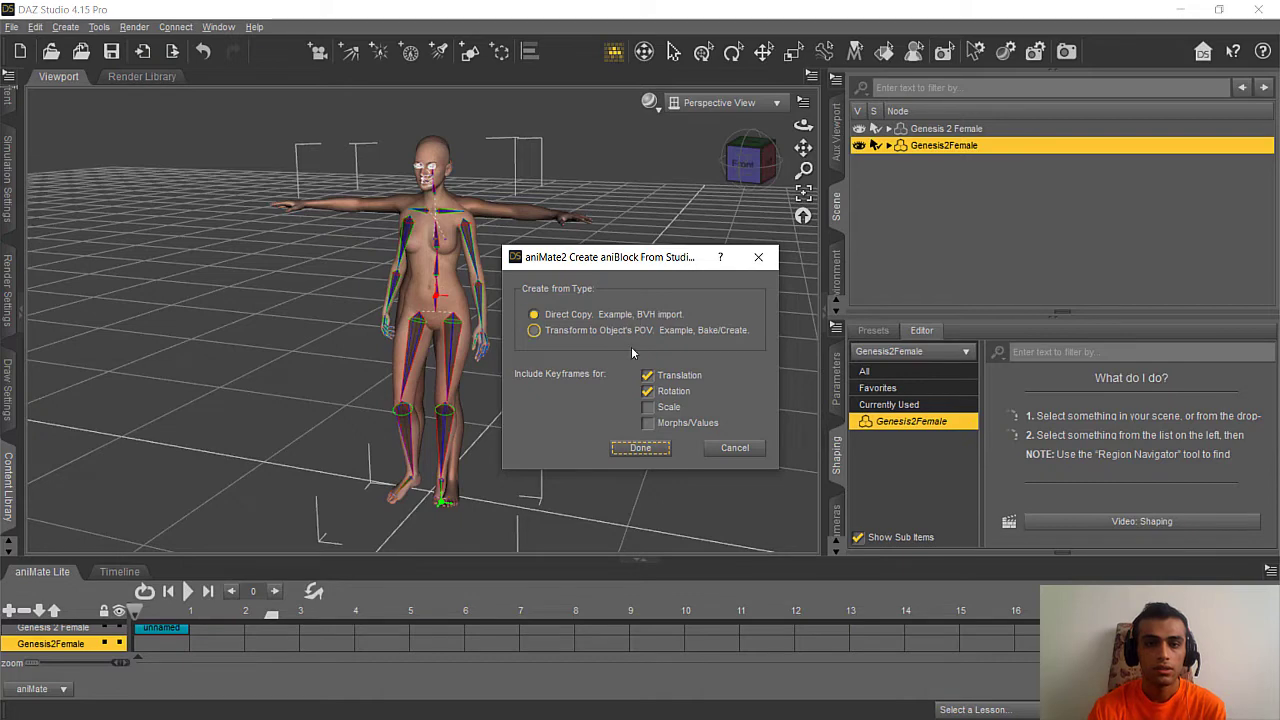
pyautogui.click(640, 448)
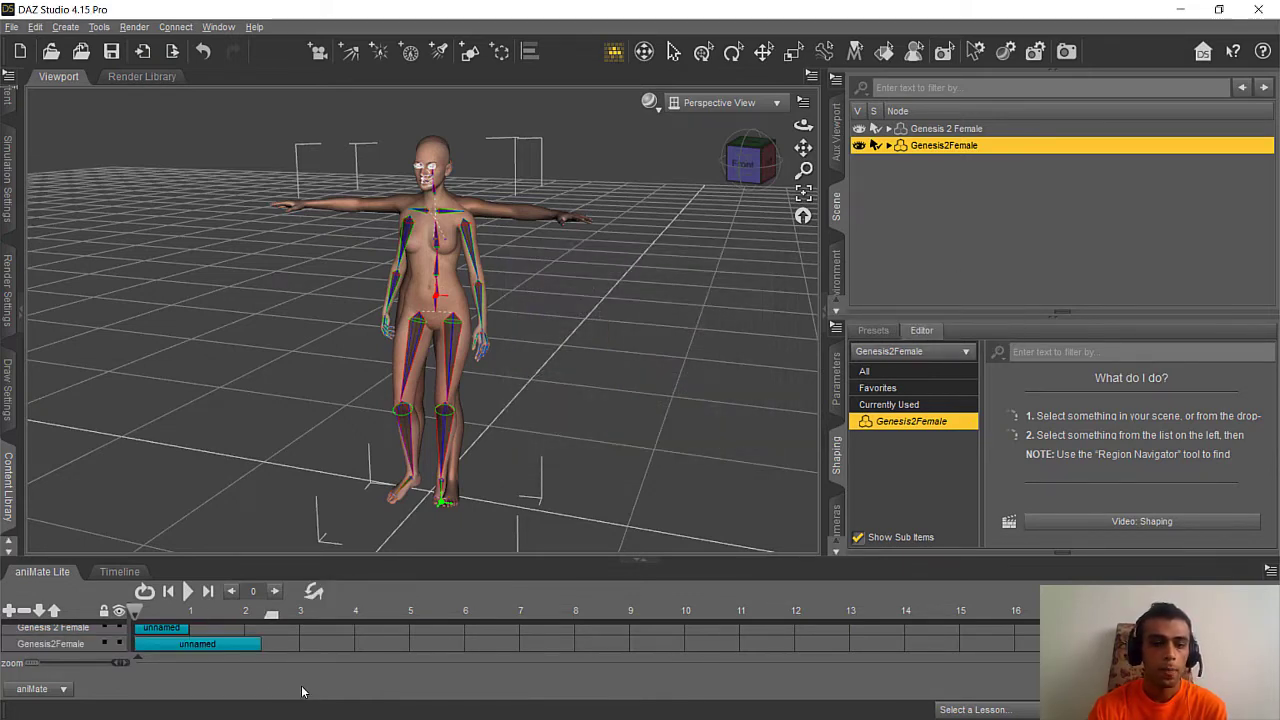
# - Copy the walk aniBlock onto Genesis 2 Female's track and delete the imported Genesis2Female
pyautogui.click(220, 648)
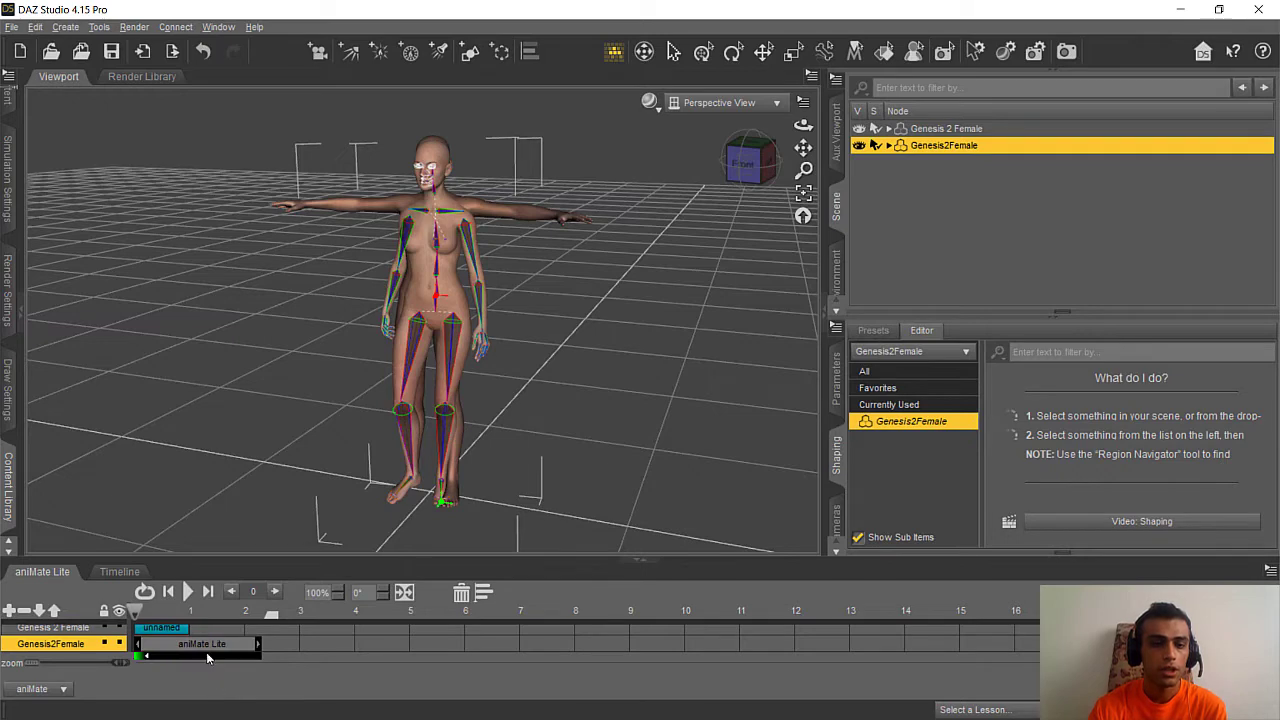
pyautogui.click(204, 646)
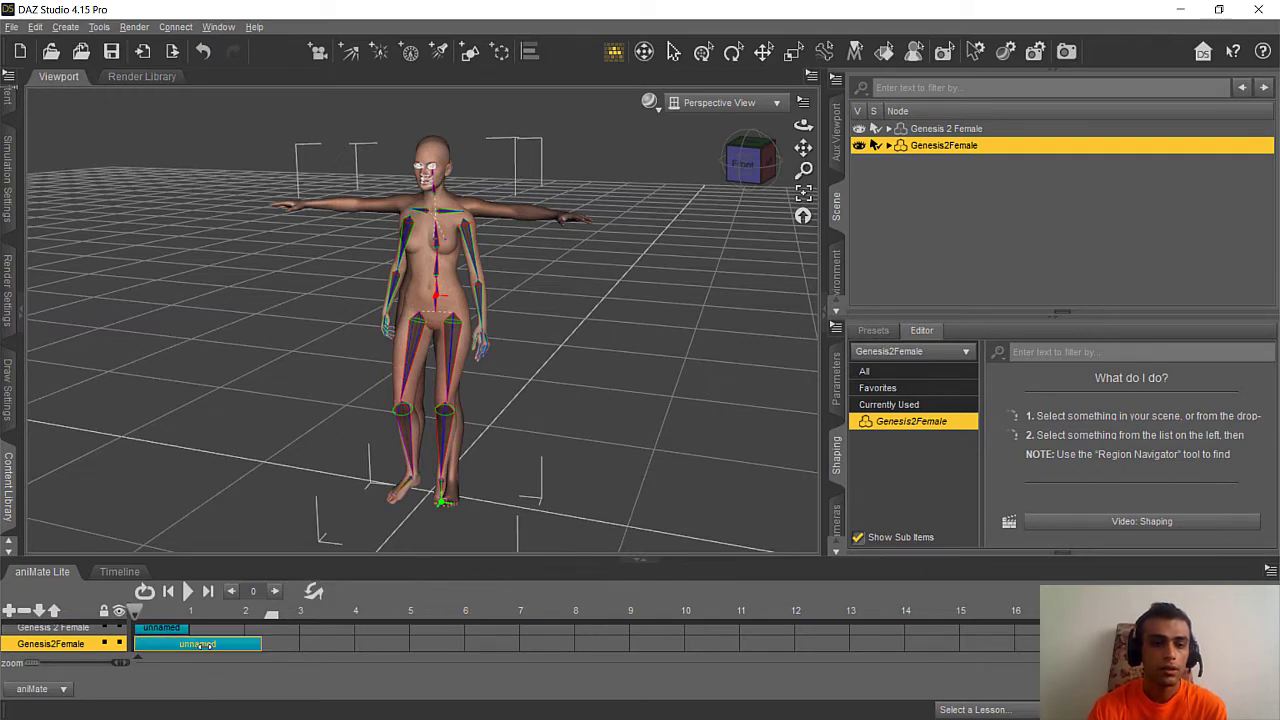
pyautogui.click(202, 643)
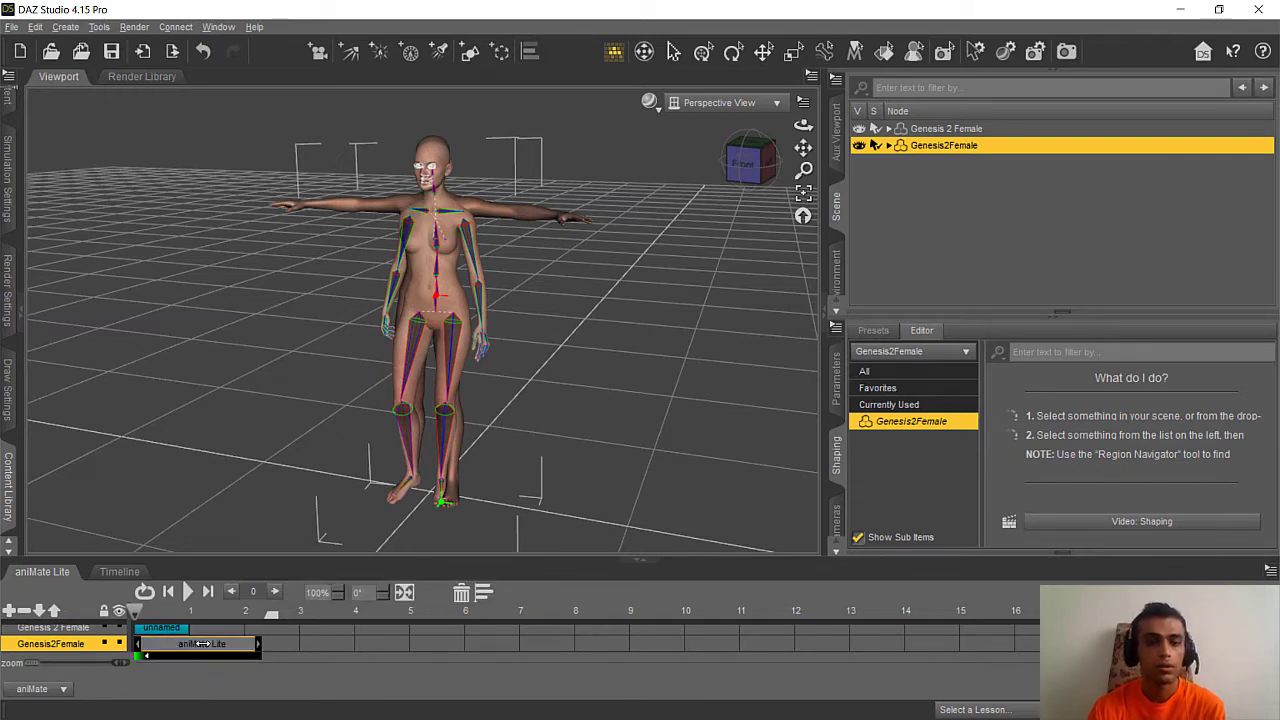
pyautogui.rightClick(202, 643)
pyautogui.click(220, 567)
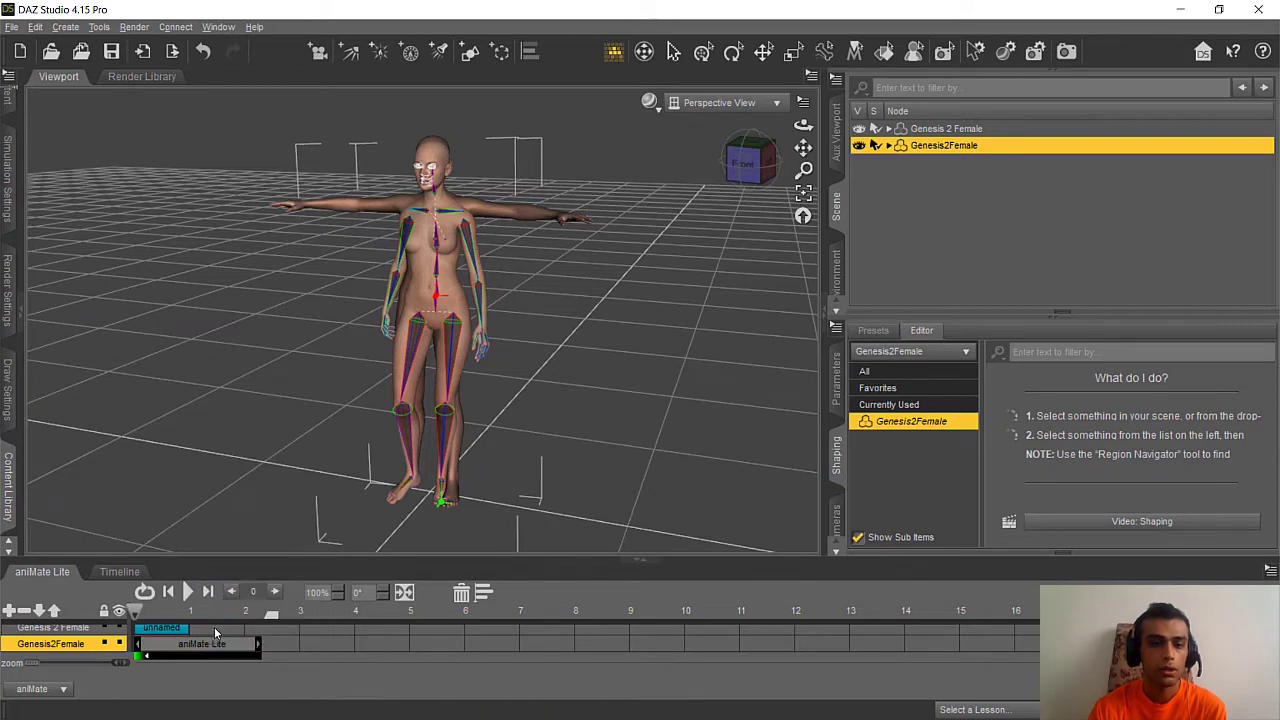
pyautogui.rightClick(214, 627)
pyautogui.click(236, 504)
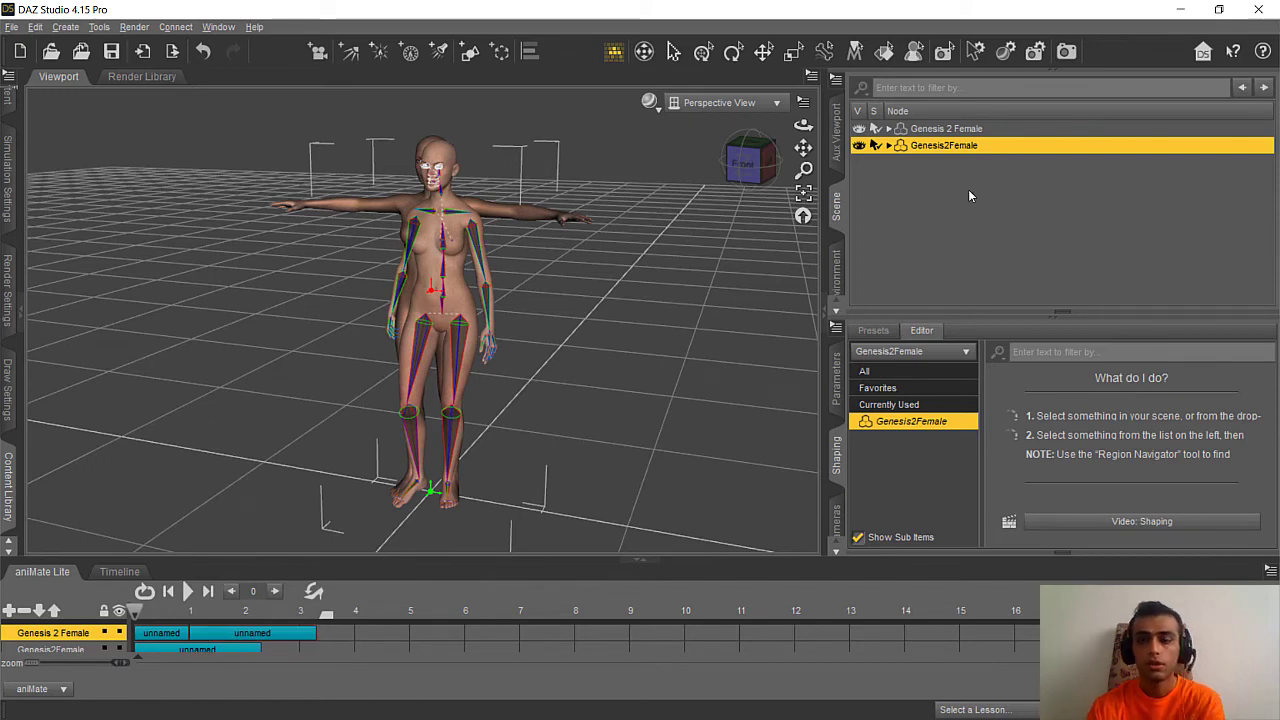
pyautogui.press('Delete')
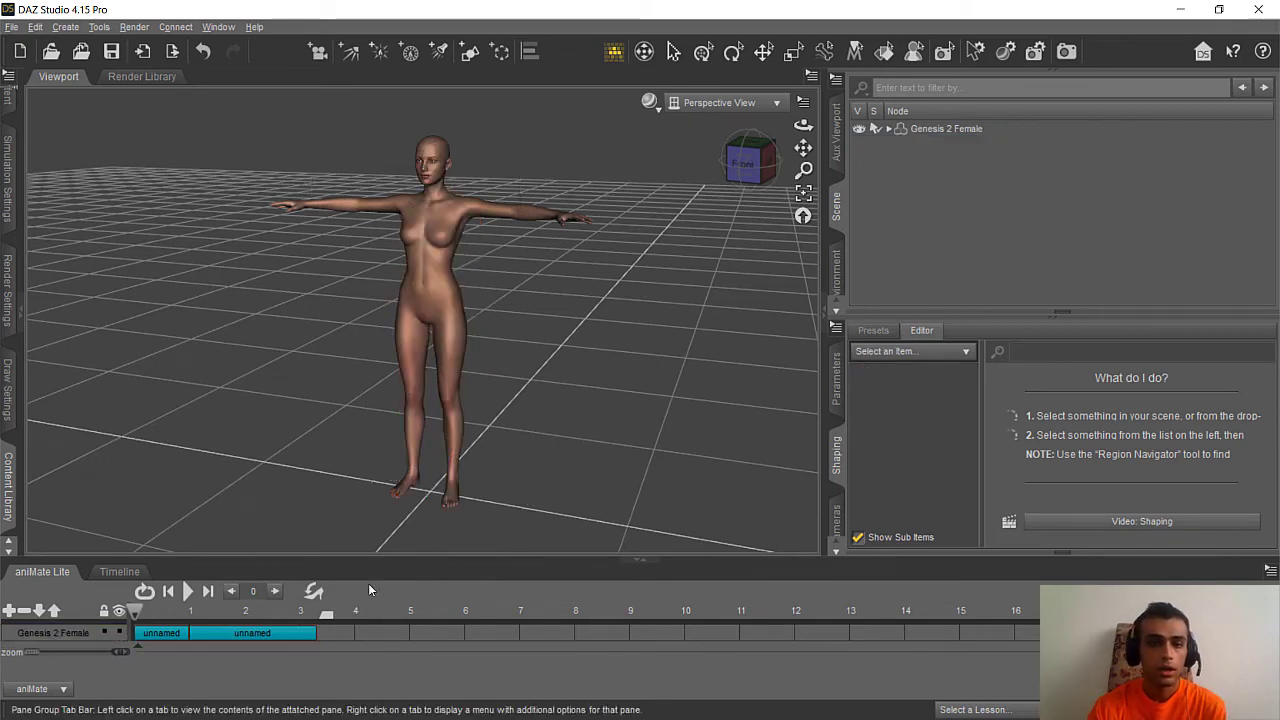
# - Play back Genesis 2 Female's walk, view her from the front, then stop playback
pyautogui.click(189, 591)
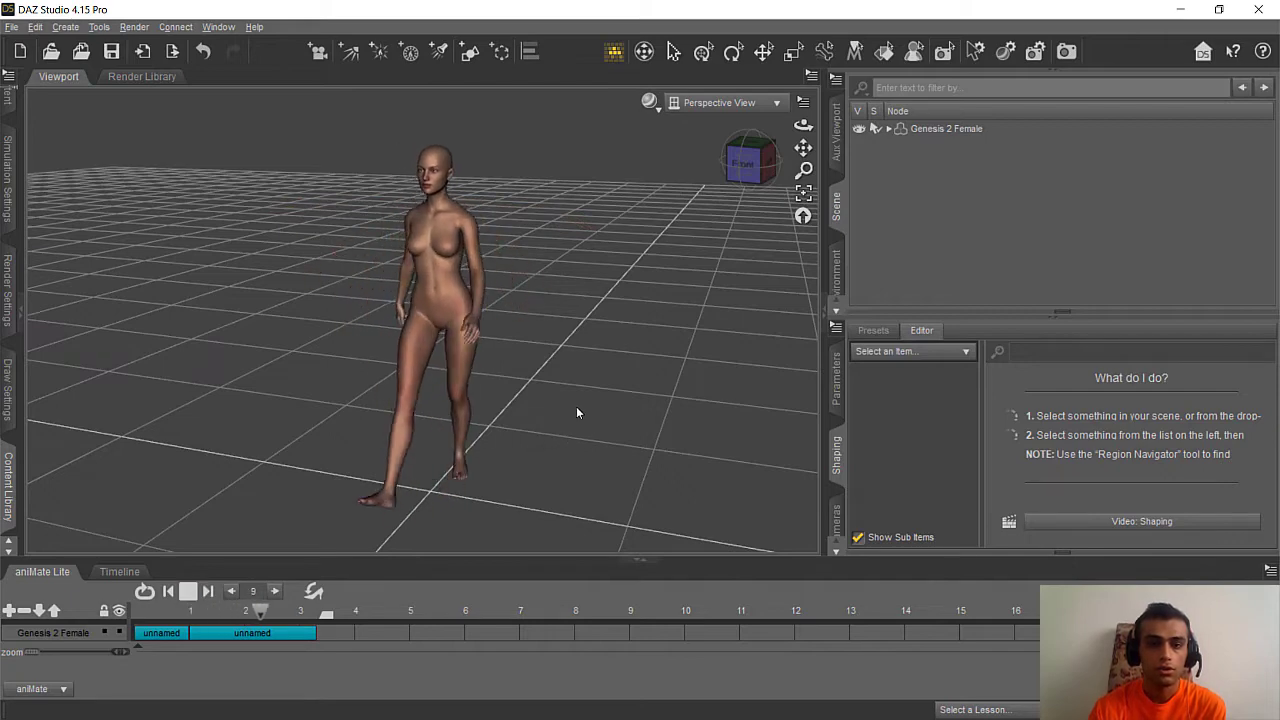
pyautogui.click(745, 163)
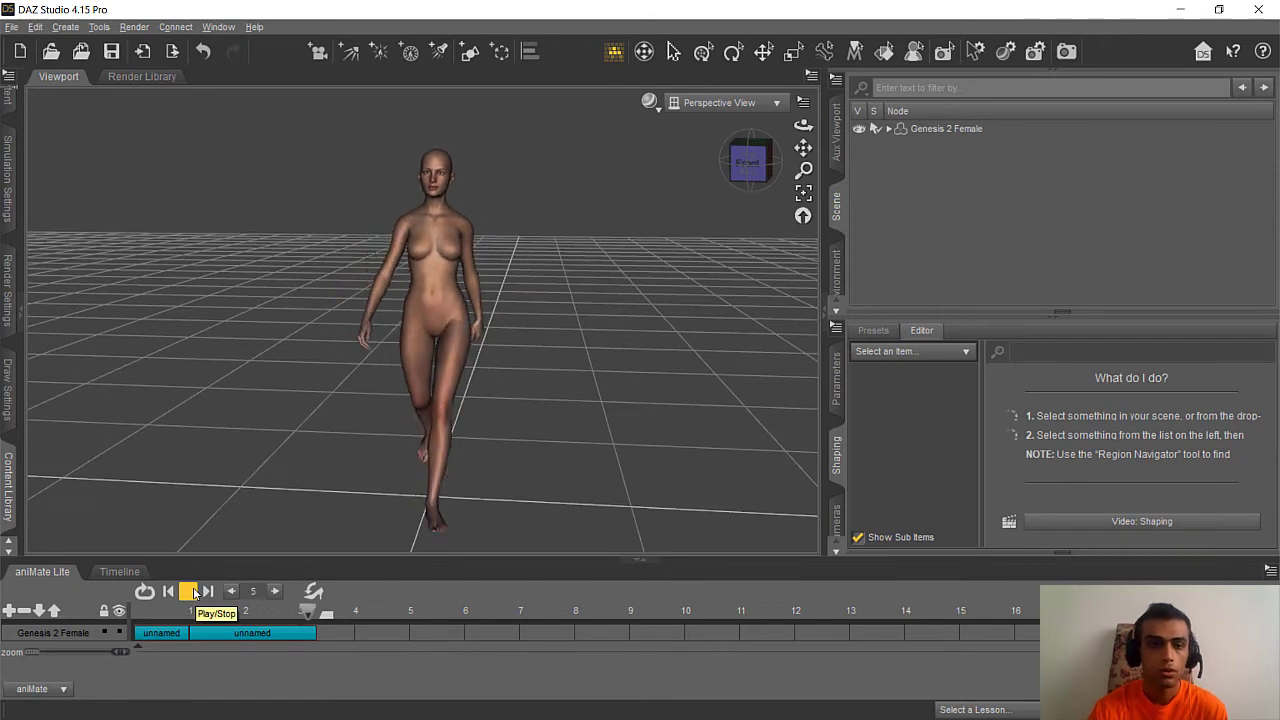
pyautogui.click(192, 592)
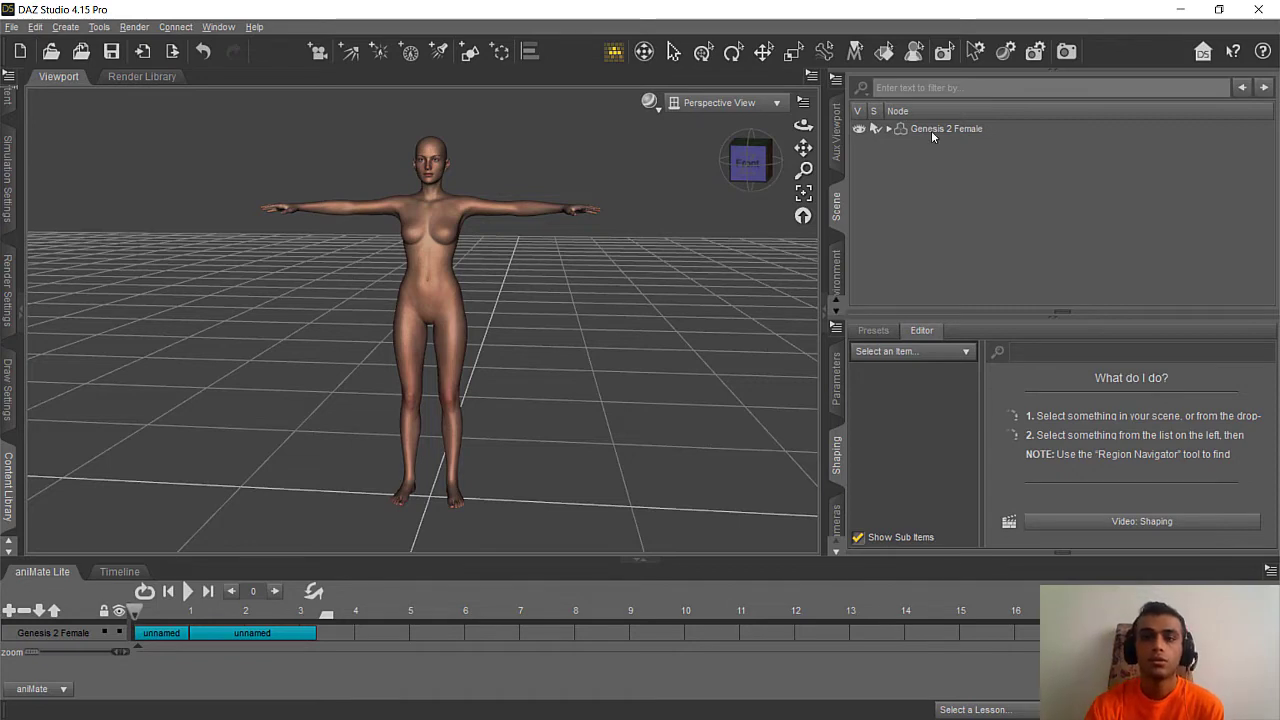
# - Open the Joint Editor on Genesis 2 Female and select her Hip bone
pyautogui.click(897, 132)
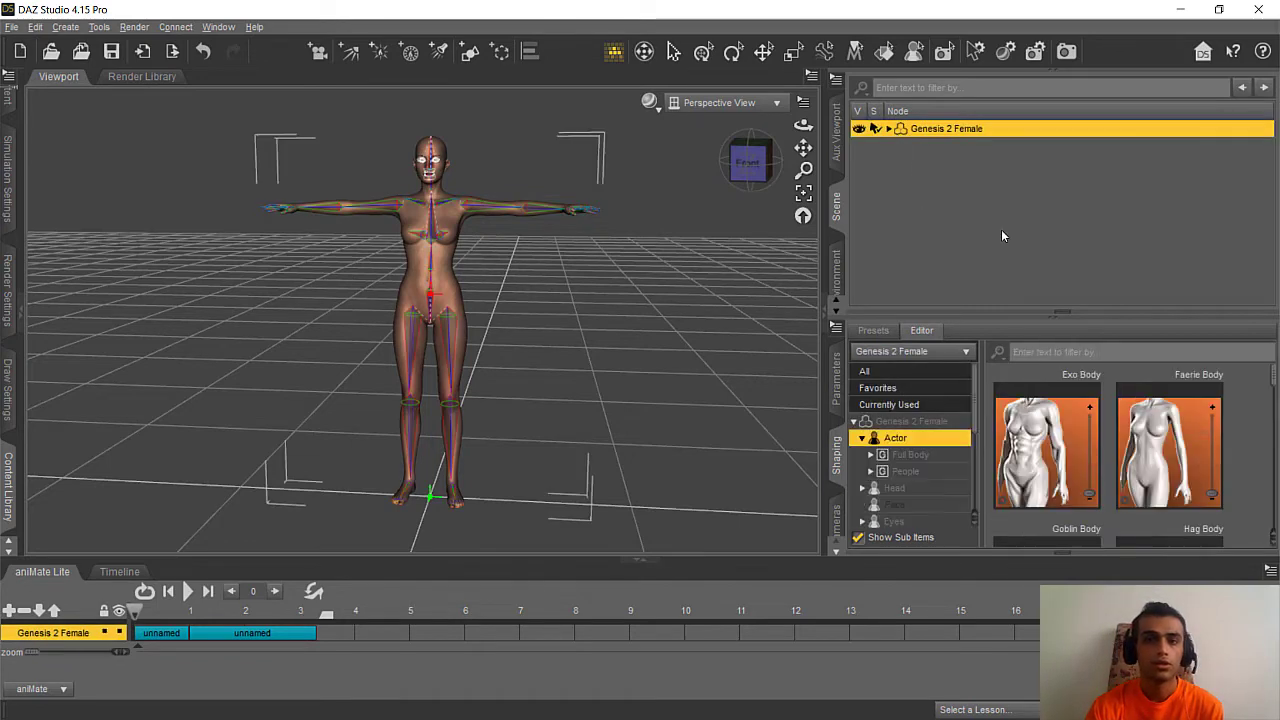
pyautogui.click(97, 27)
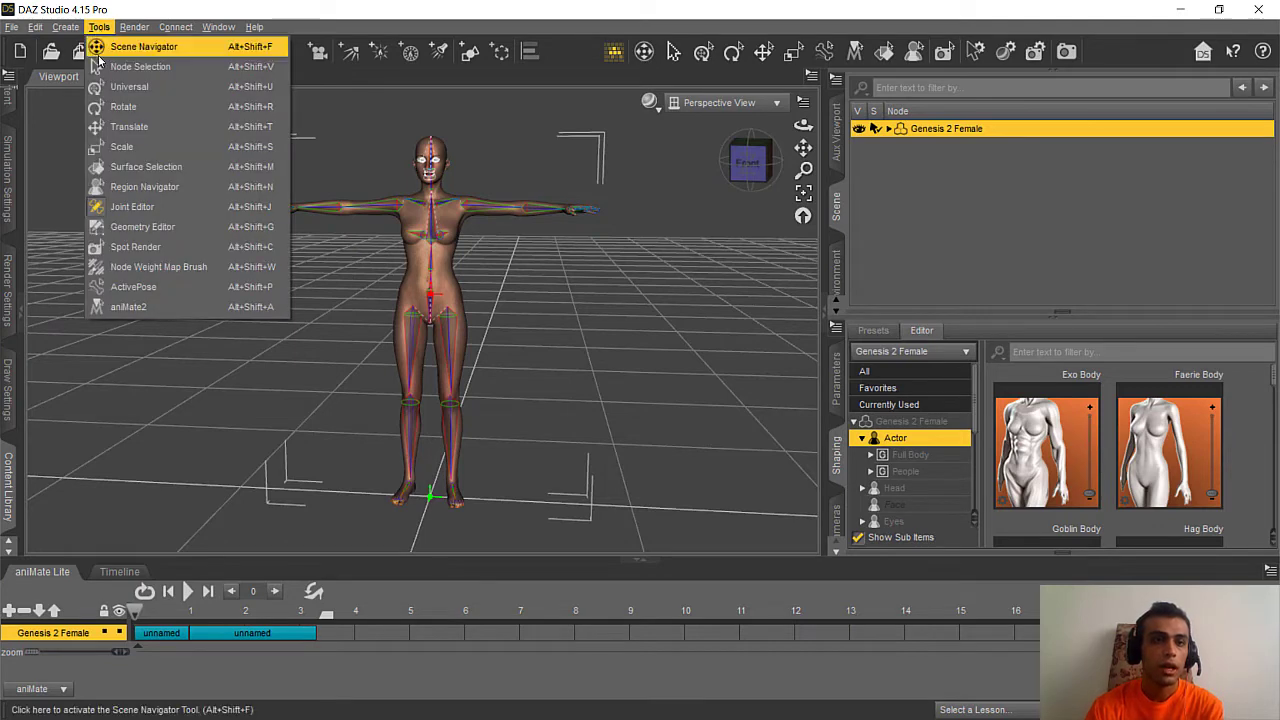
pyautogui.click(169, 207)
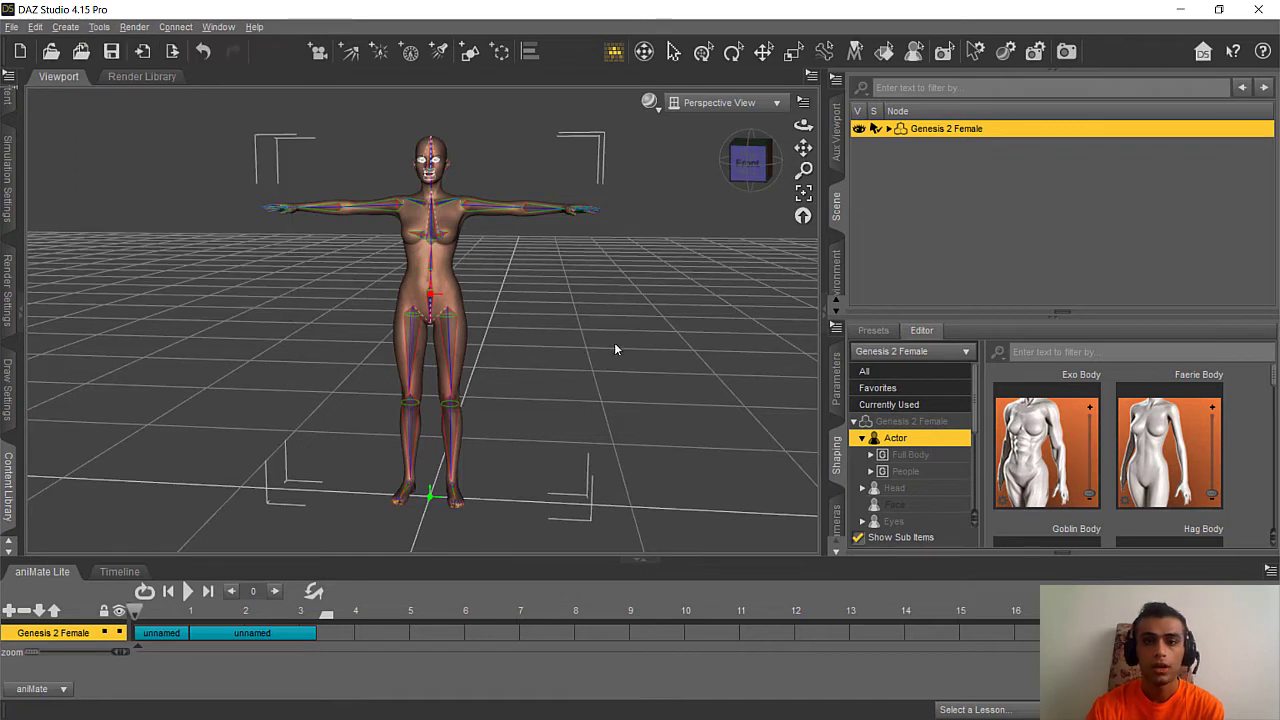
pyautogui.click(888, 130)
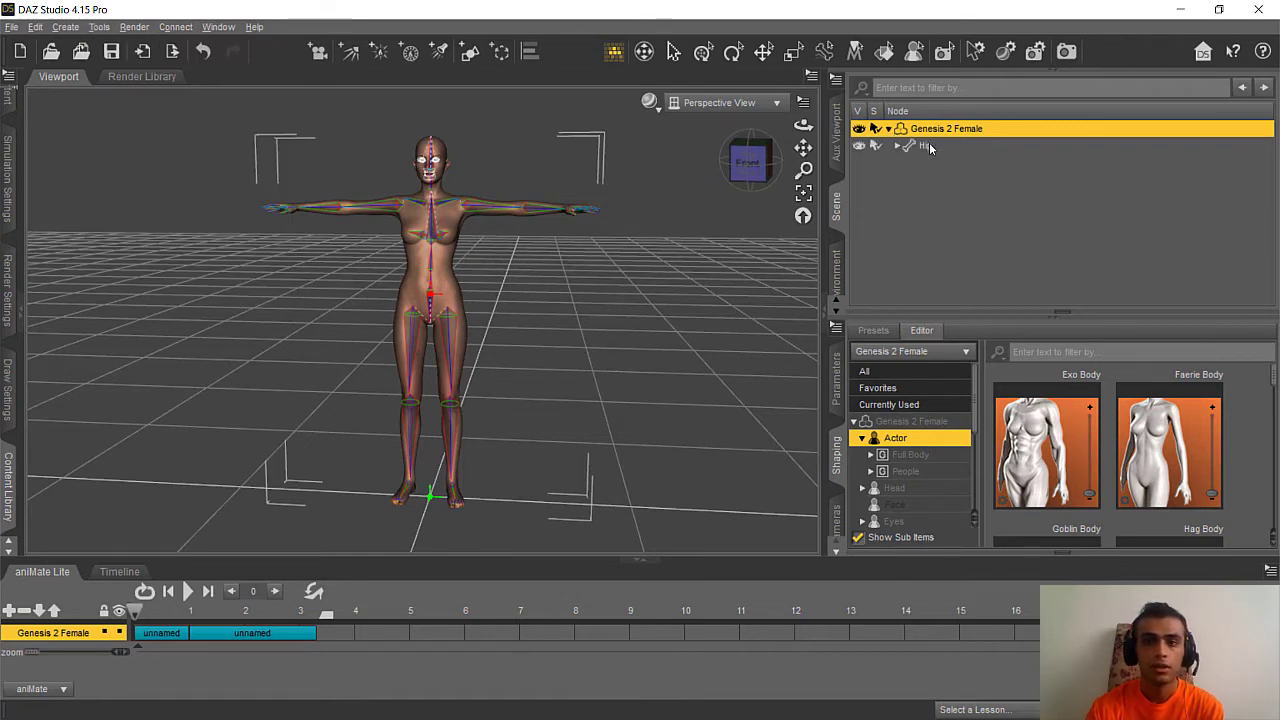
pyautogui.click(928, 146)
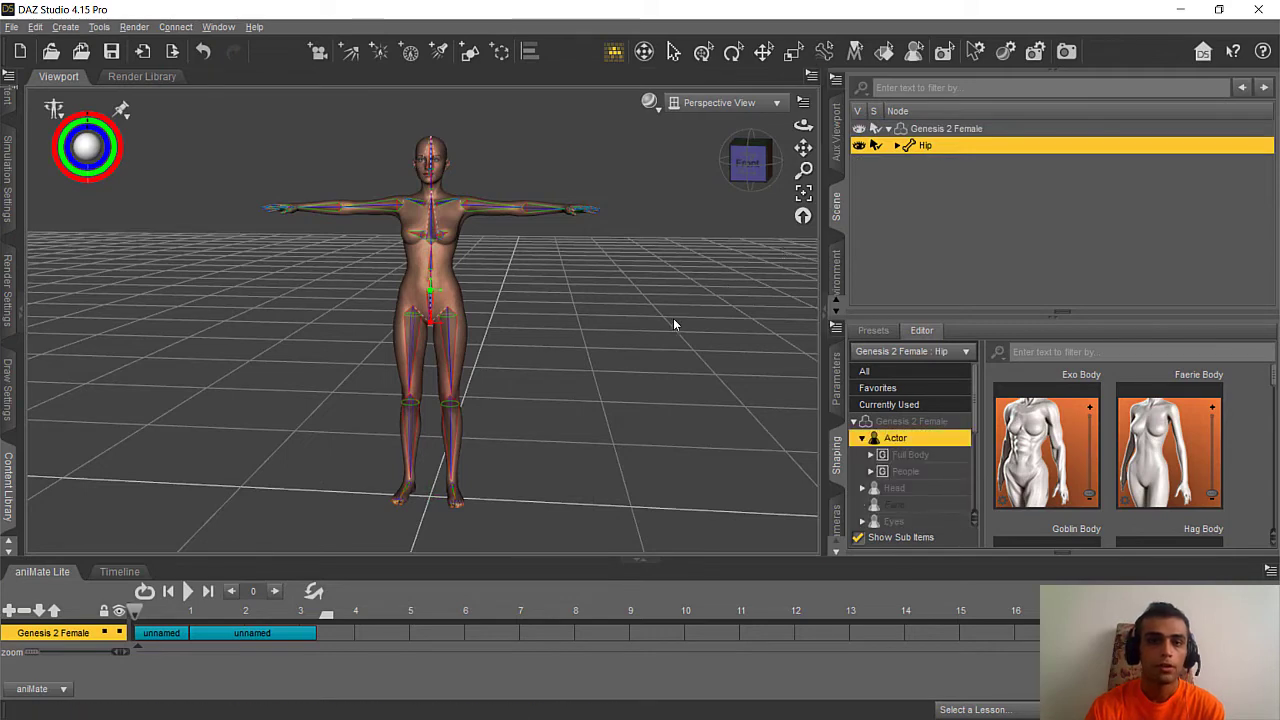
# - In Front view, drag the Hip bone's end point down to the floor between her feet
pyautogui.click(748, 162)
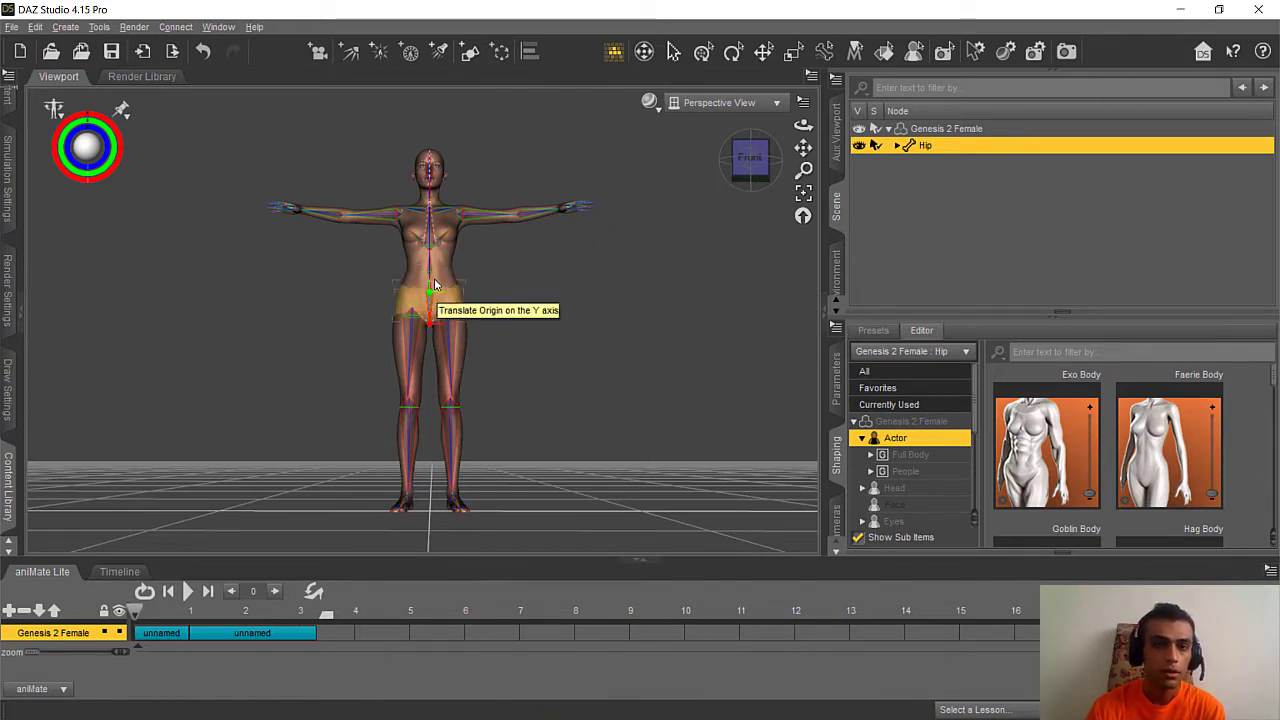
pyautogui.scroll(-1, 430, 290)
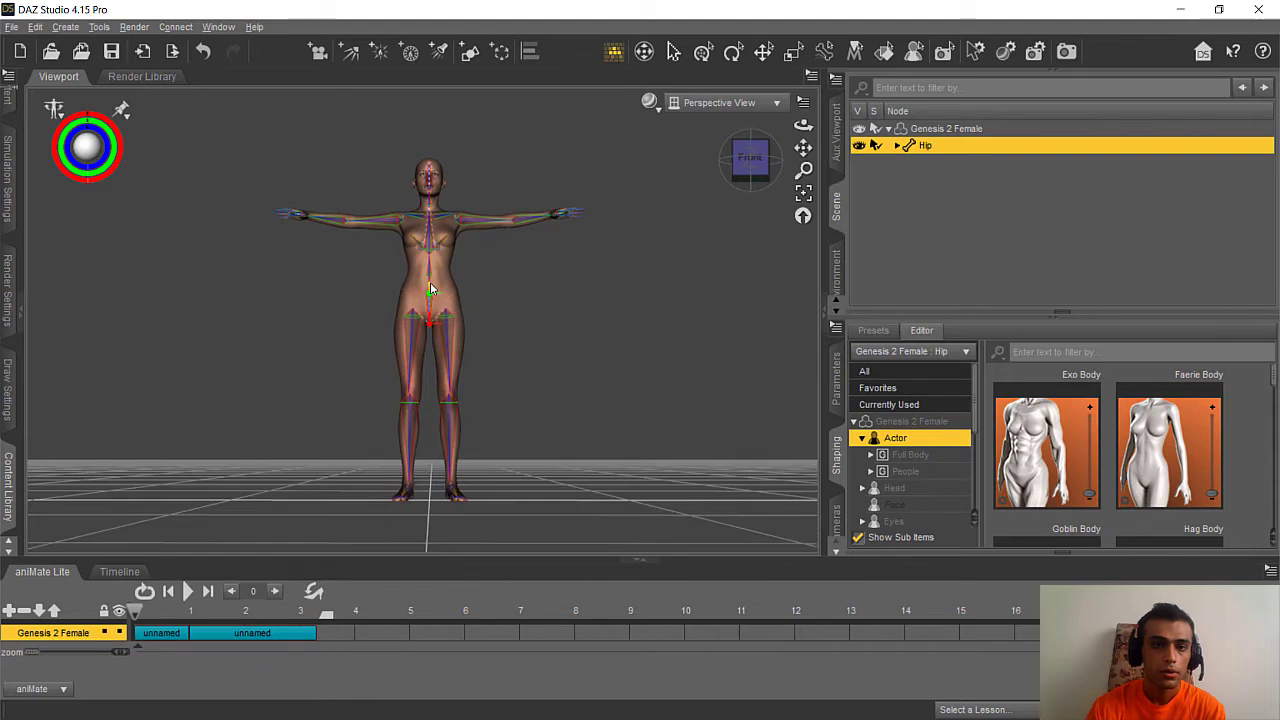
pyautogui.scroll(3, 430, 290)
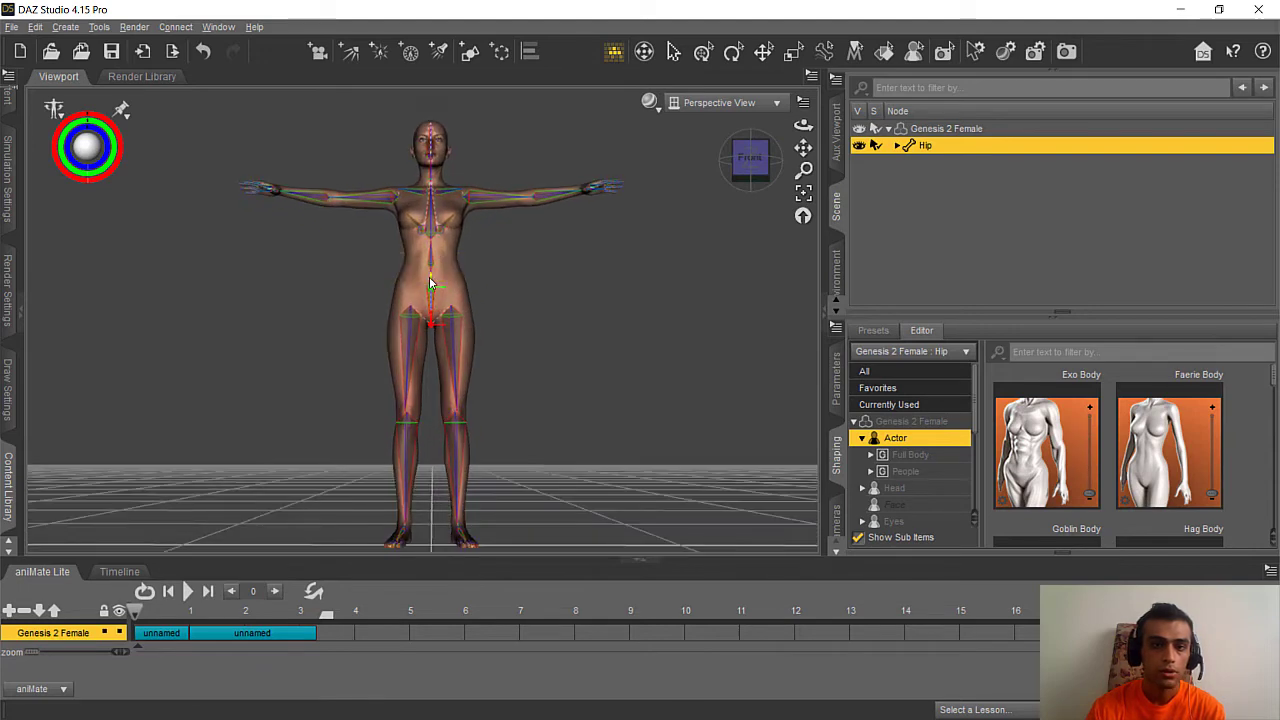
pyautogui.moveTo(430, 284); pyautogui.dragTo(430, 541)
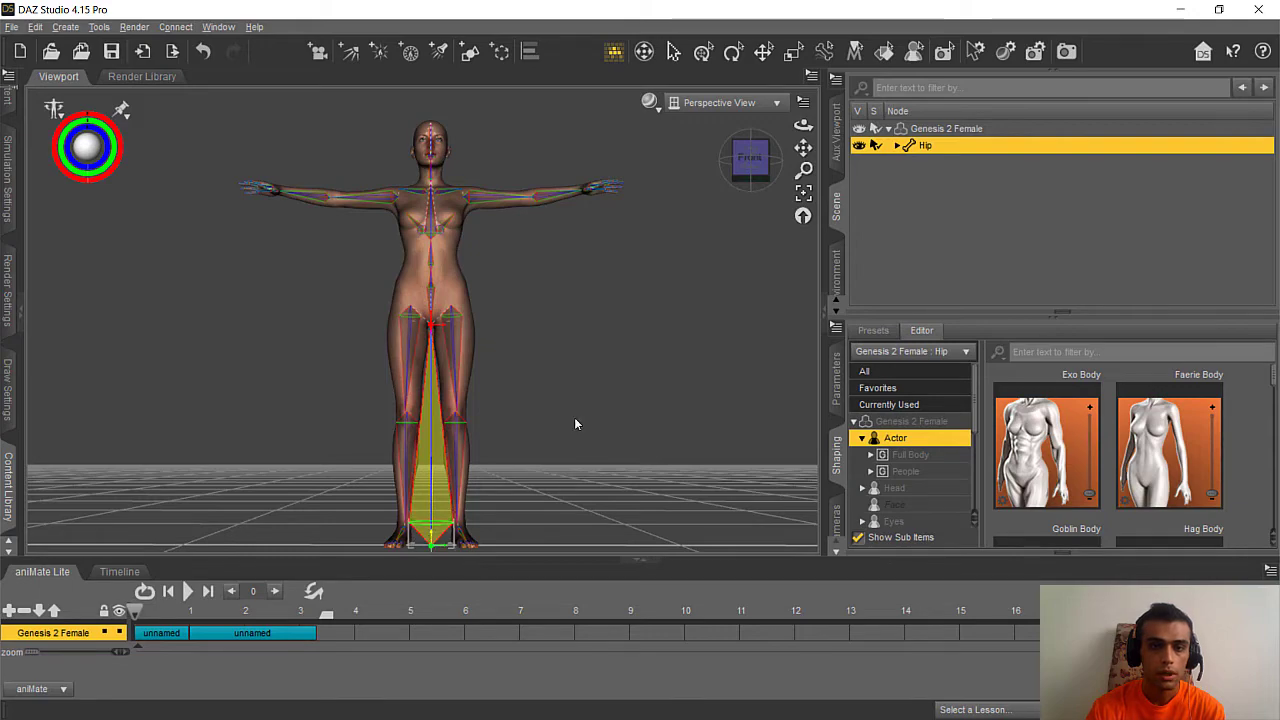
pyautogui.moveTo(750, 158); pyautogui.dragTo(951, 214)
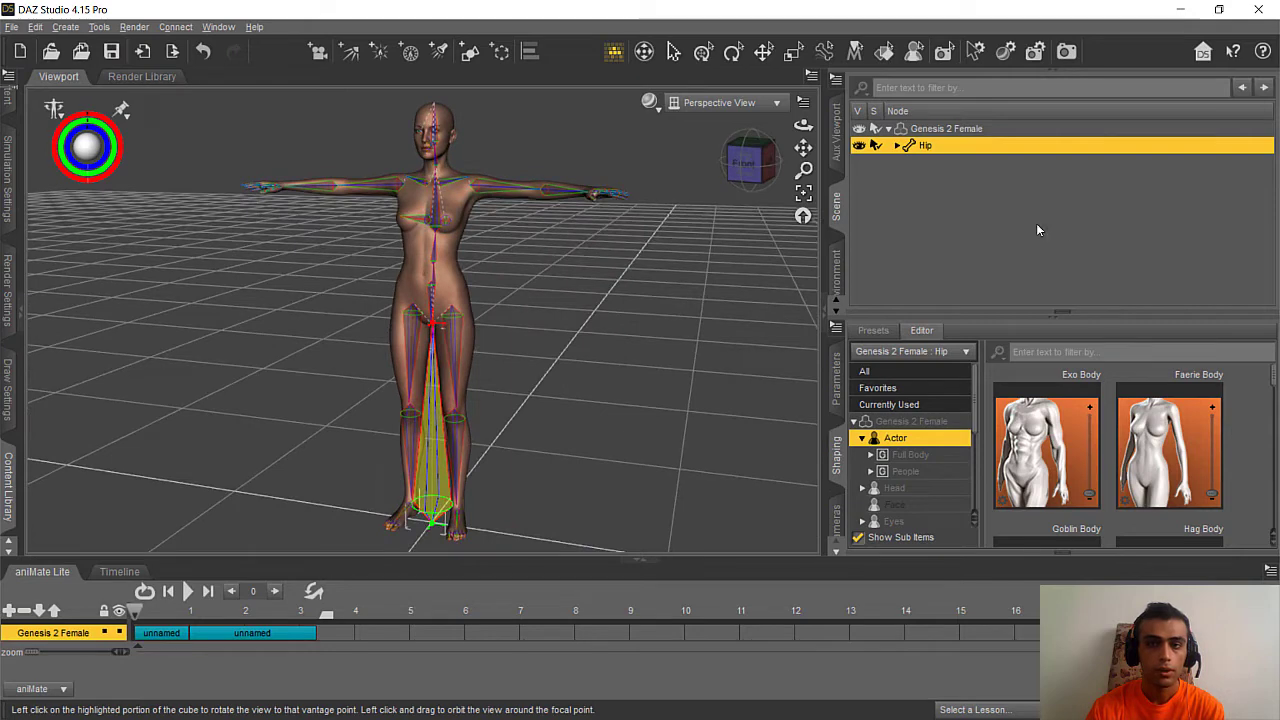
pyautogui.click(960, 192)
pyautogui.click(889, 128)
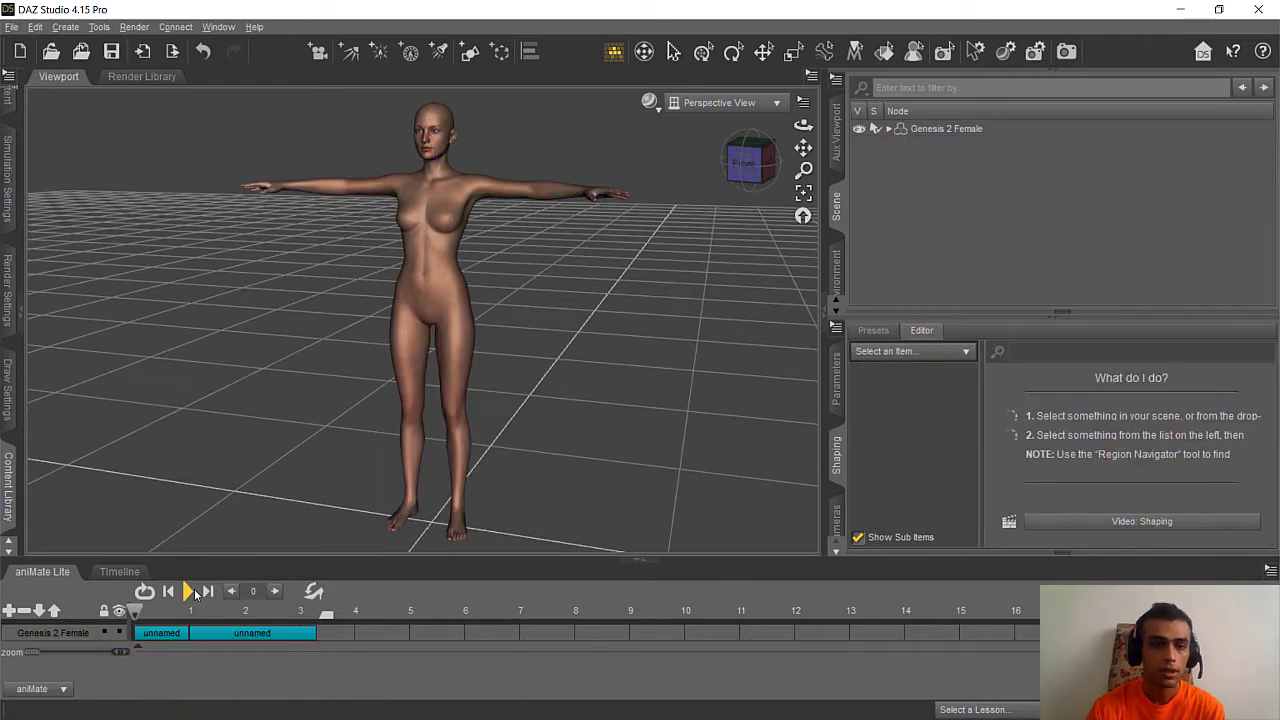
# - Paste two more copies of the walk clip after the existing clips, closing any gap
pyautogui.click(190, 590)
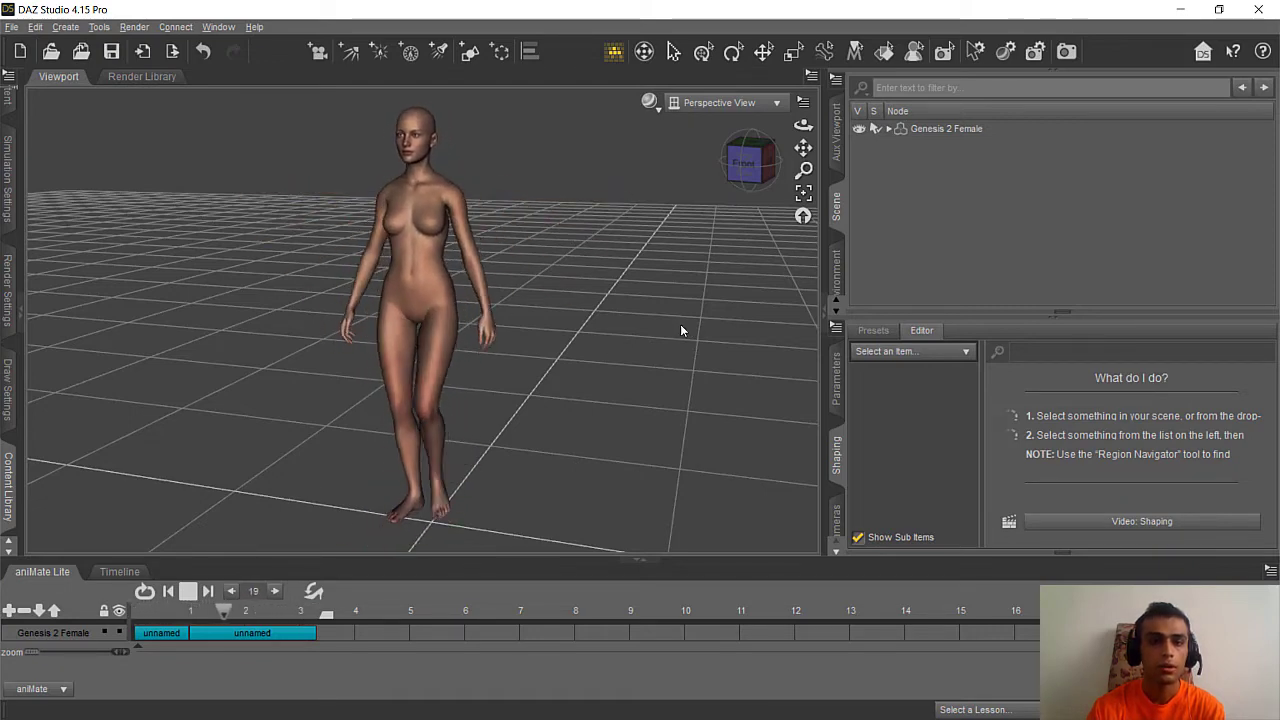
pyautogui.click(188, 591)
pyautogui.click(238, 629)
pyautogui.rightClick(238, 629)
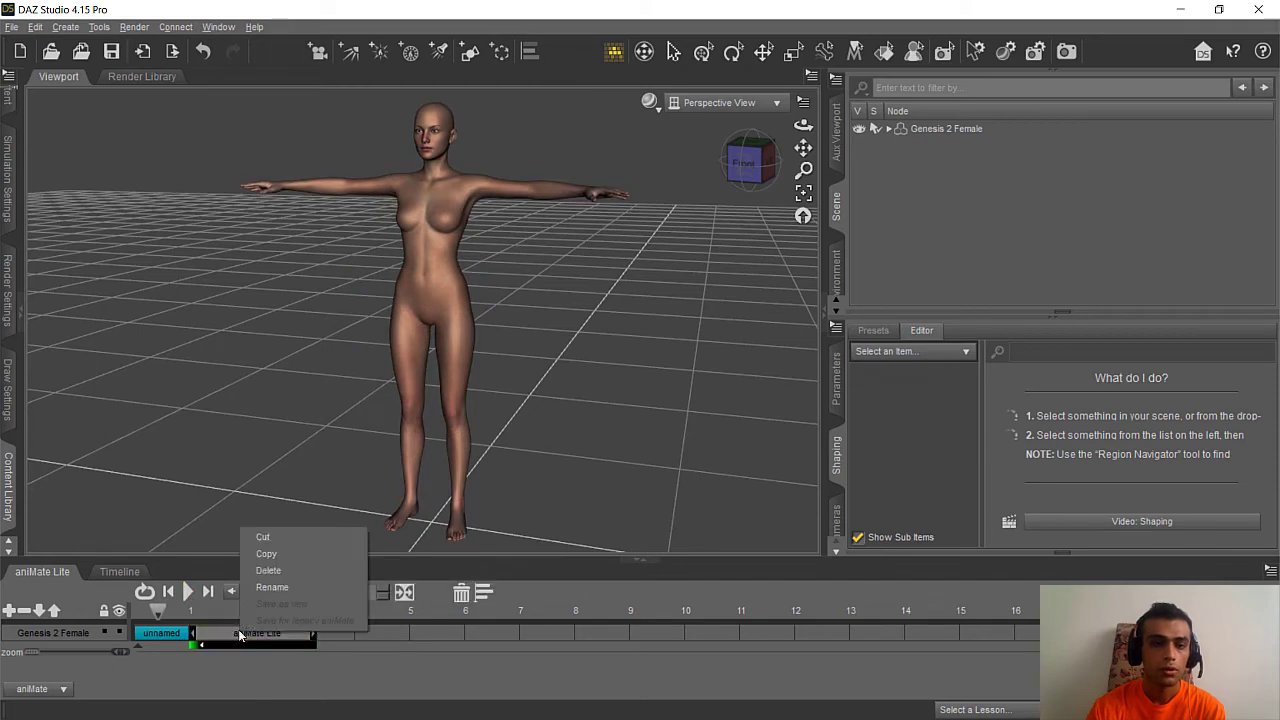
pyautogui.click(264, 556)
pyautogui.rightClick(338, 640)
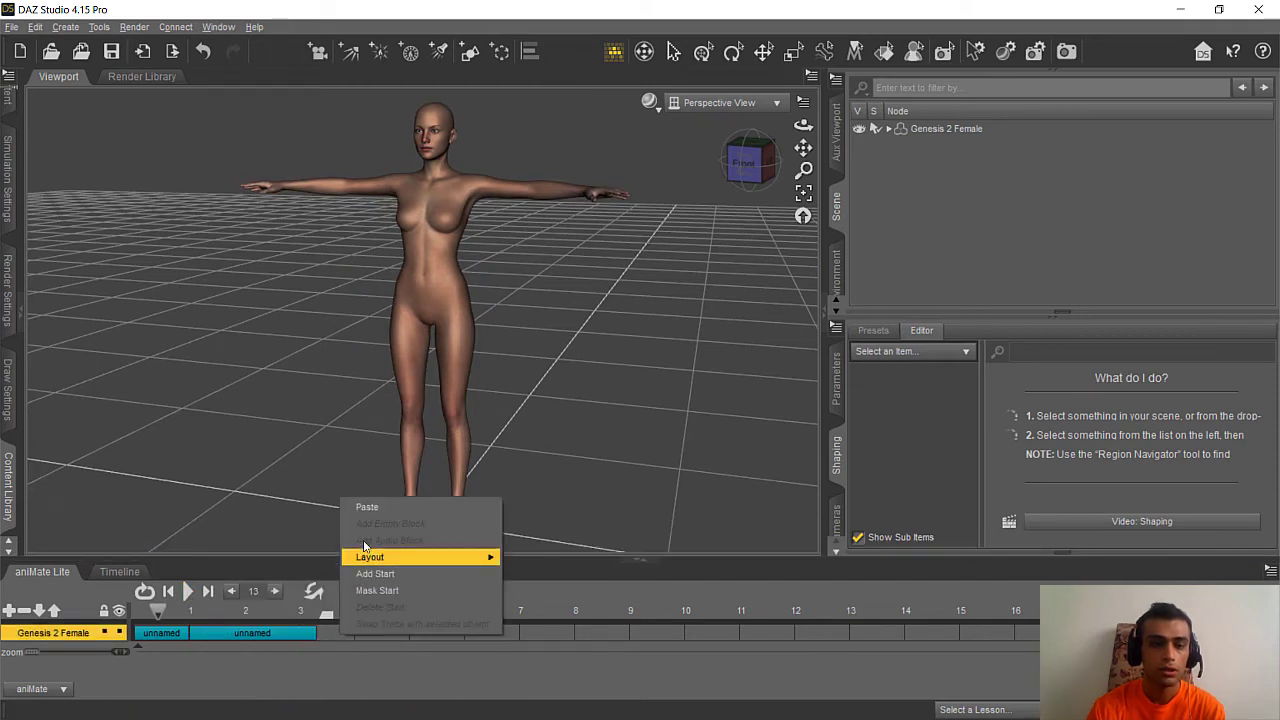
pyautogui.click(368, 511)
pyautogui.rightClick(477, 632)
pyautogui.click(505, 522)
pyautogui.moveTo(500, 633); pyautogui.dragTo(466, 633)
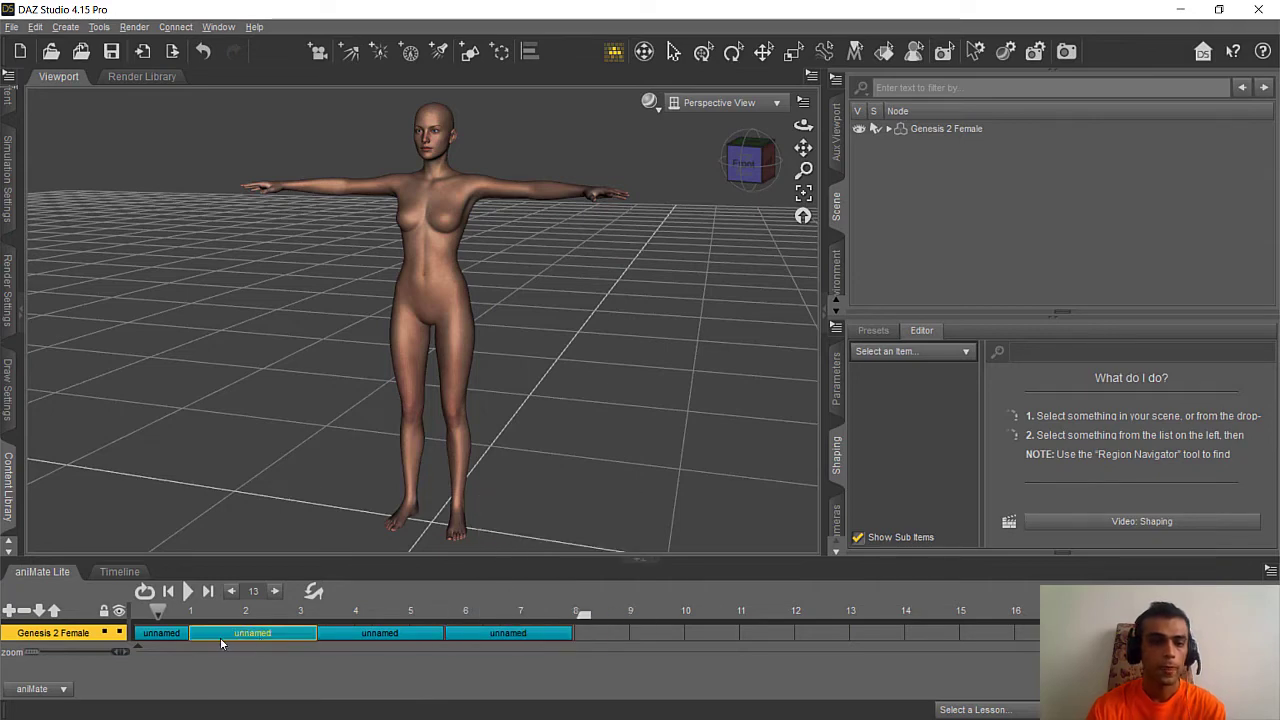
# - Copy the short first clip and paste it at the end of the track
pyautogui.click(170, 633)
pyautogui.click(137, 611)
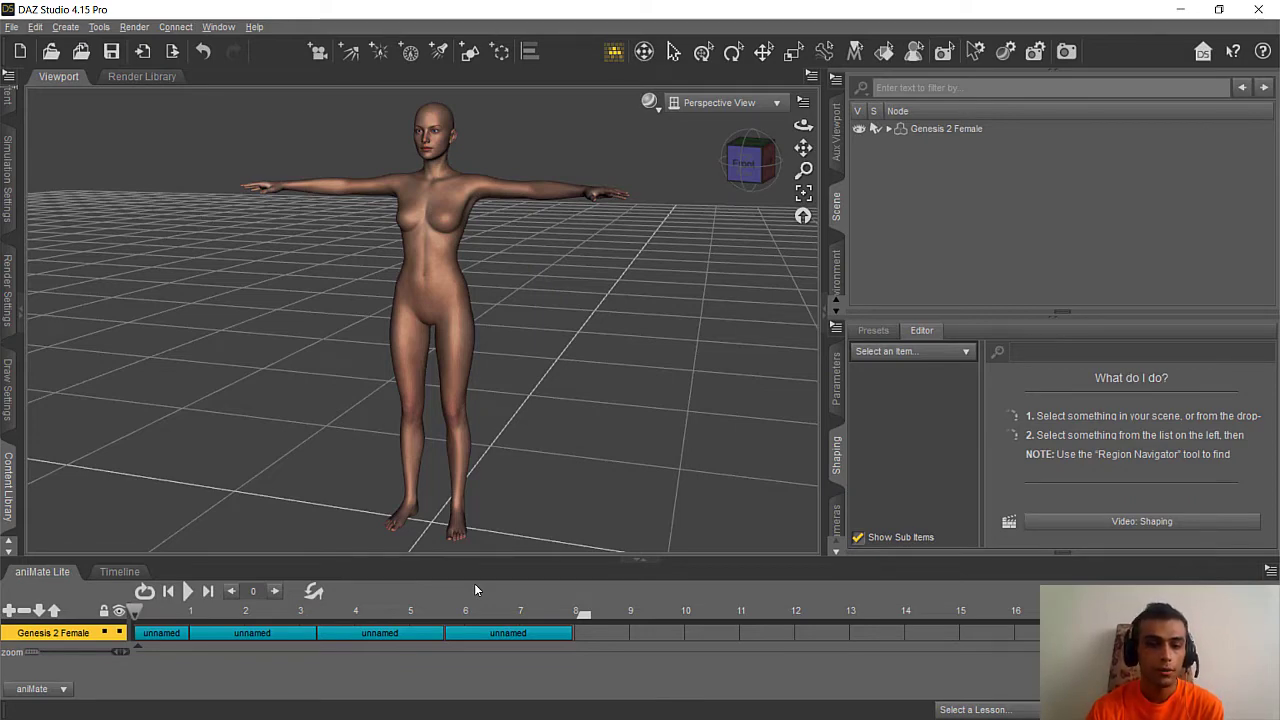
pyautogui.click(158, 636)
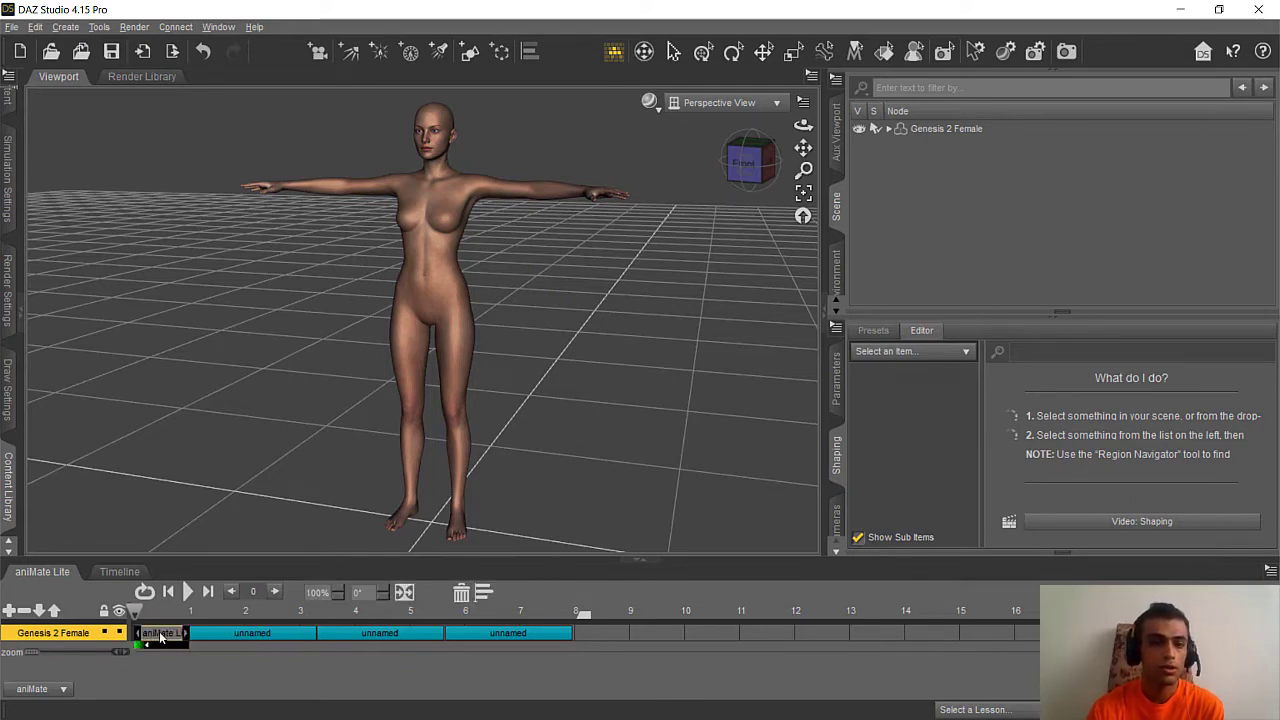
pyautogui.rightClick(160, 637)
pyautogui.click(200, 551)
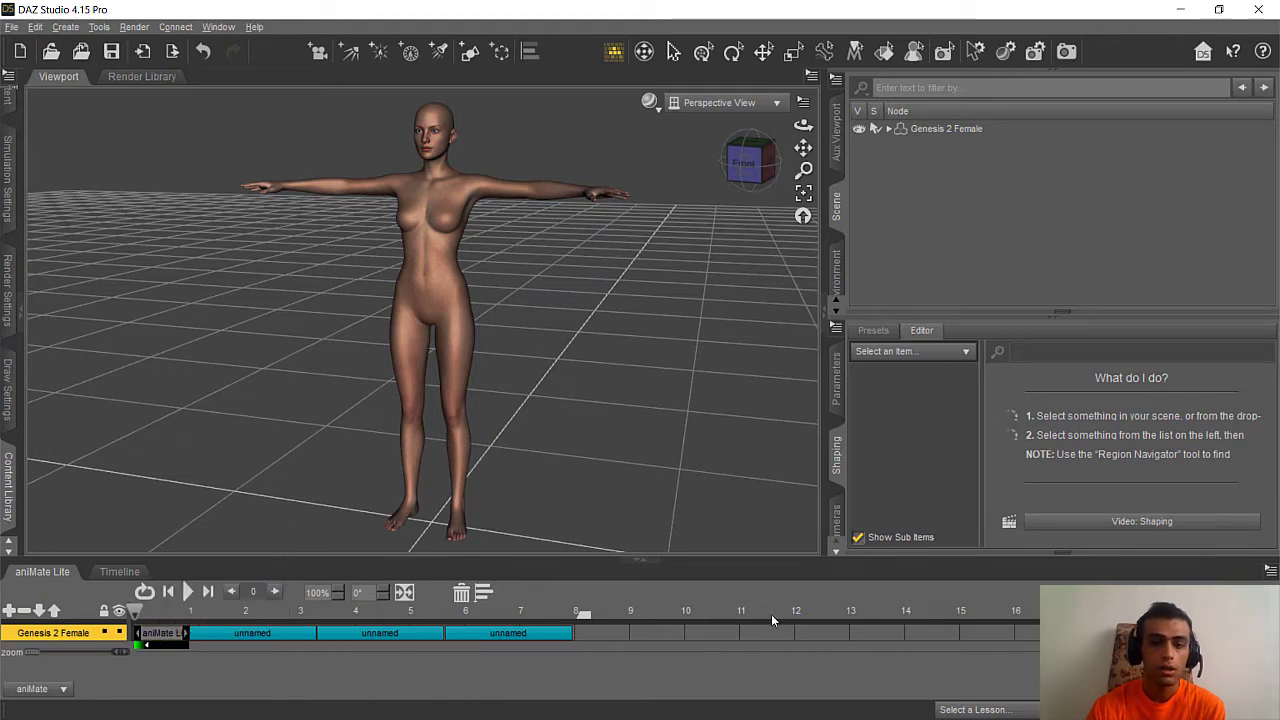
pyautogui.rightClick(602, 633)
pyautogui.click(620, 500)
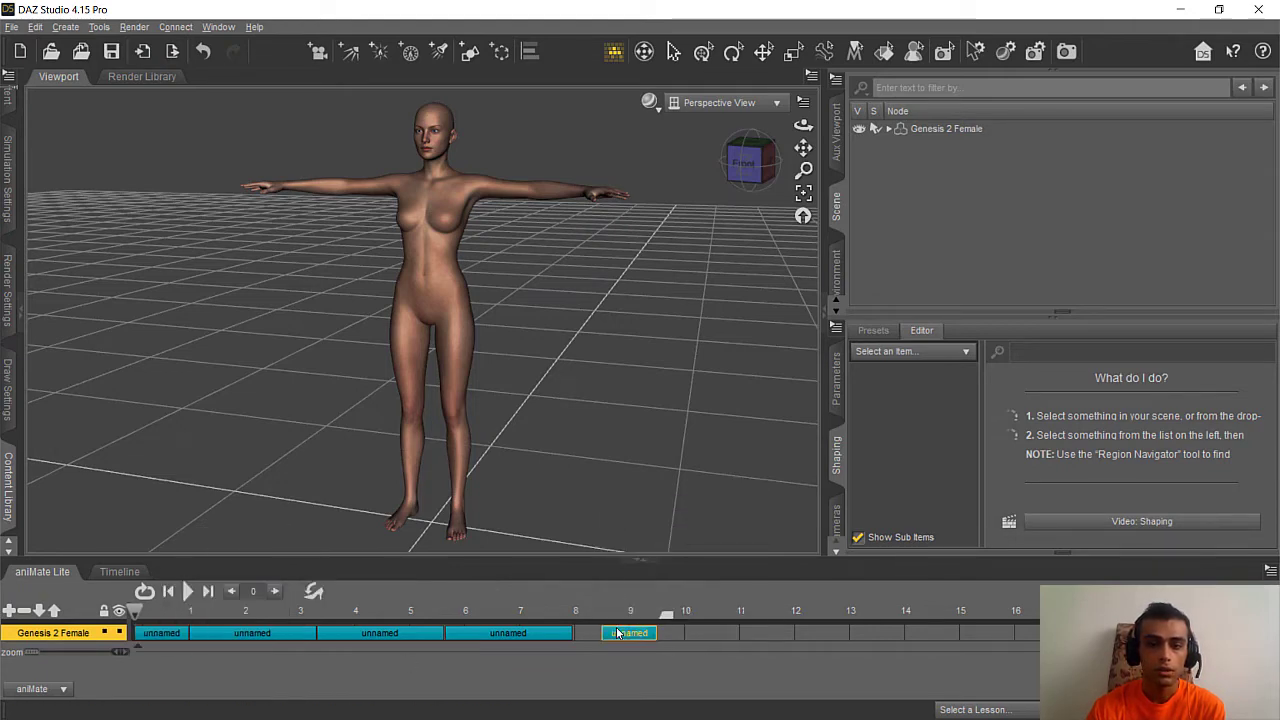
pyautogui.click(578, 636)
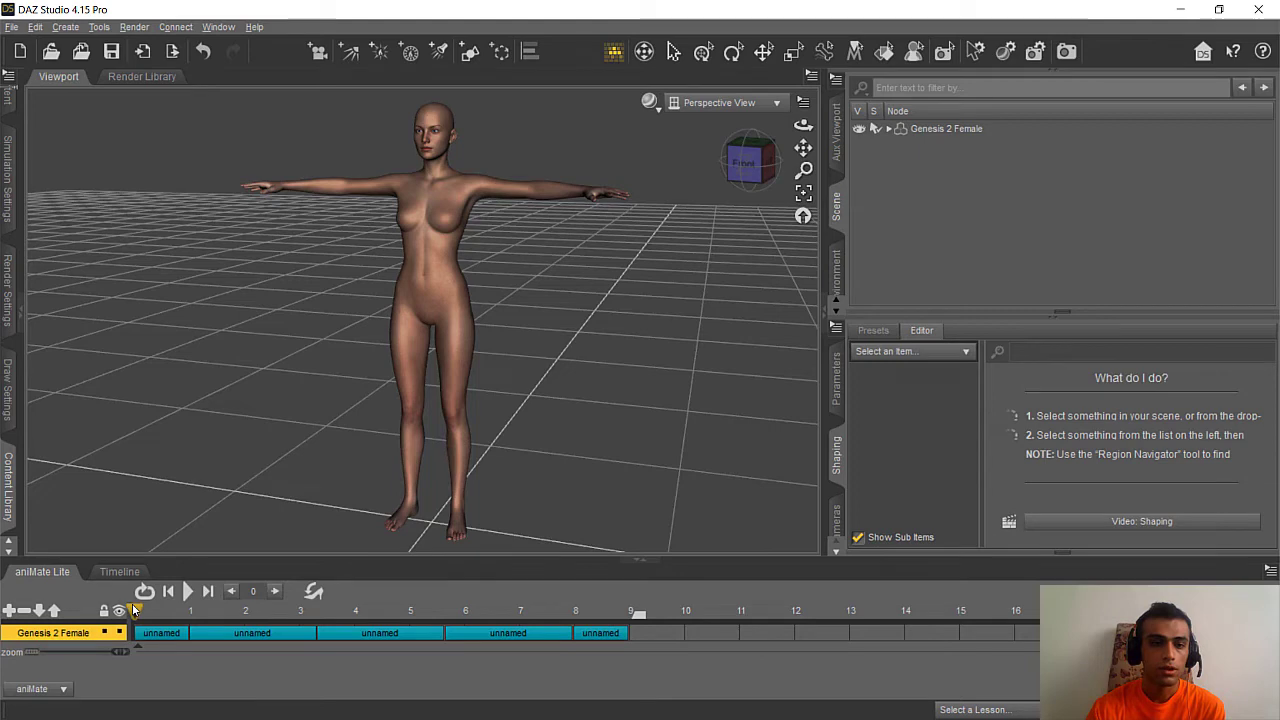
# - Play the extended five-clip walk to check it, then rewind to frame 0
pyautogui.moveTo(128, 612)
pyautogui.mouseDown()
pyautogui.moveTo(559, 608)
pyautogui.moveTo(135, 612)
pyautogui.mouseUp()
pyautogui.click(190, 592)
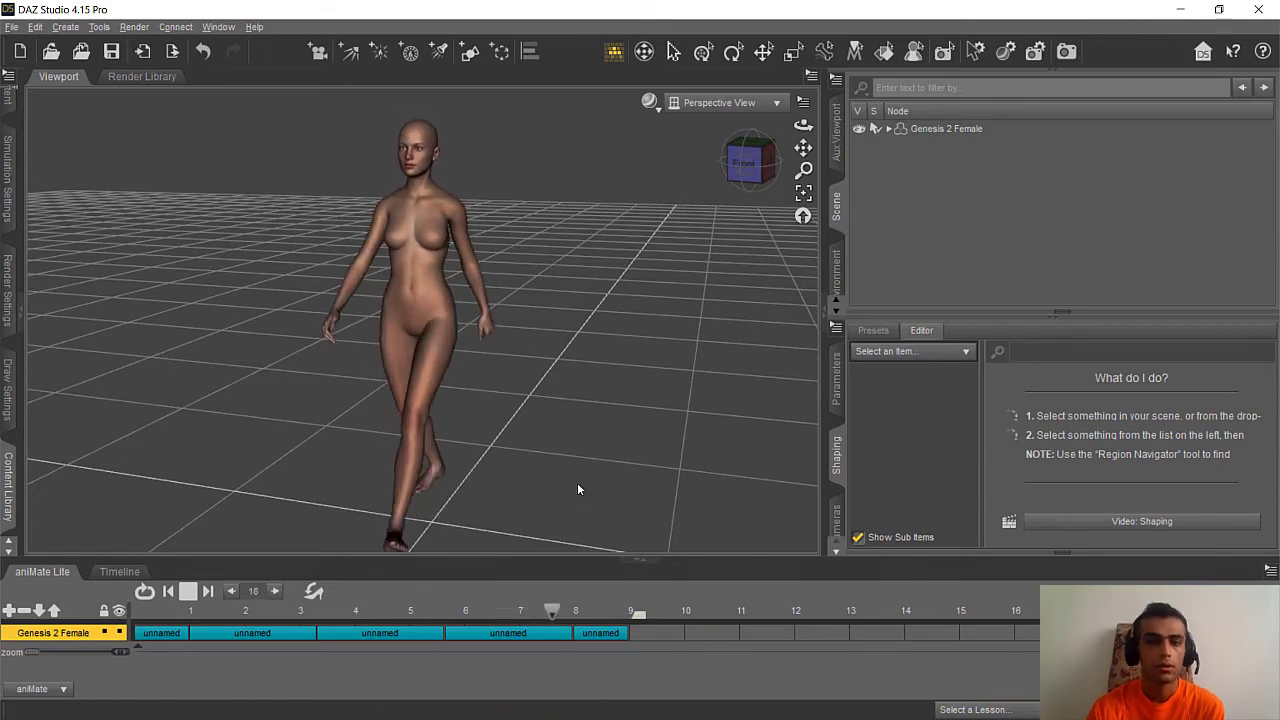
pyautogui.click(188, 591)
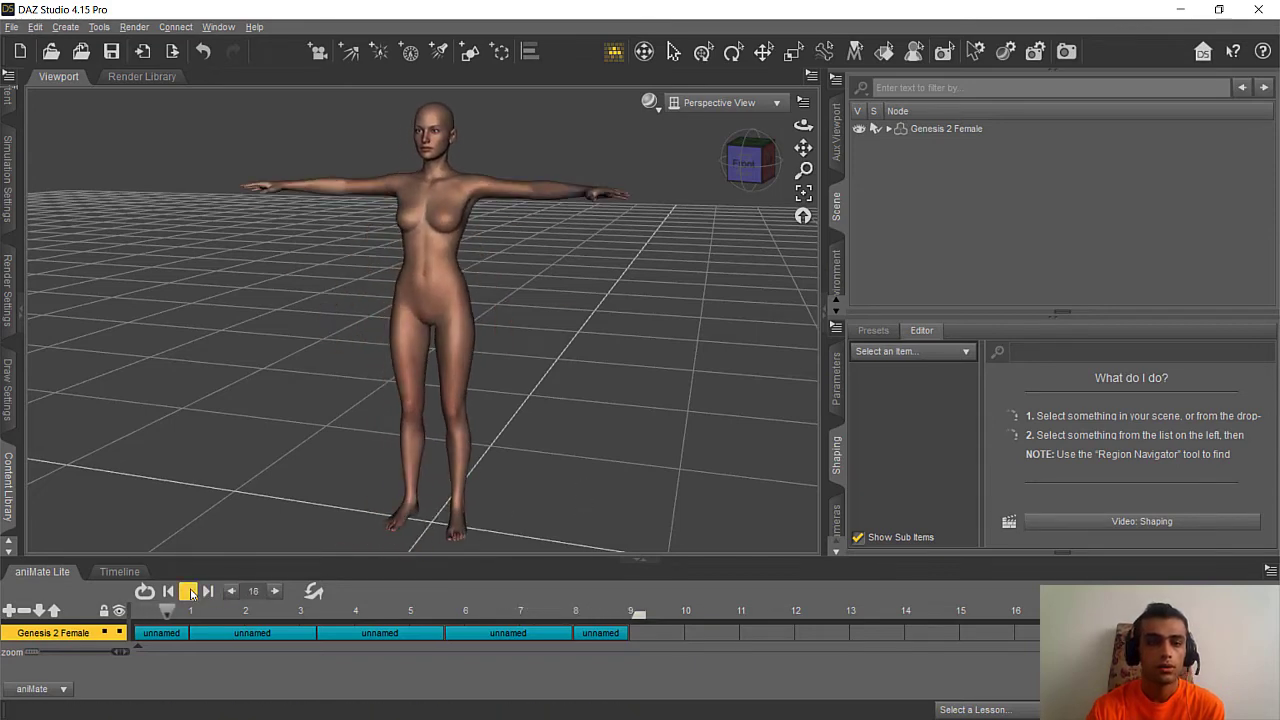
pyautogui.moveTo(168, 610); pyautogui.dragTo(135, 610)
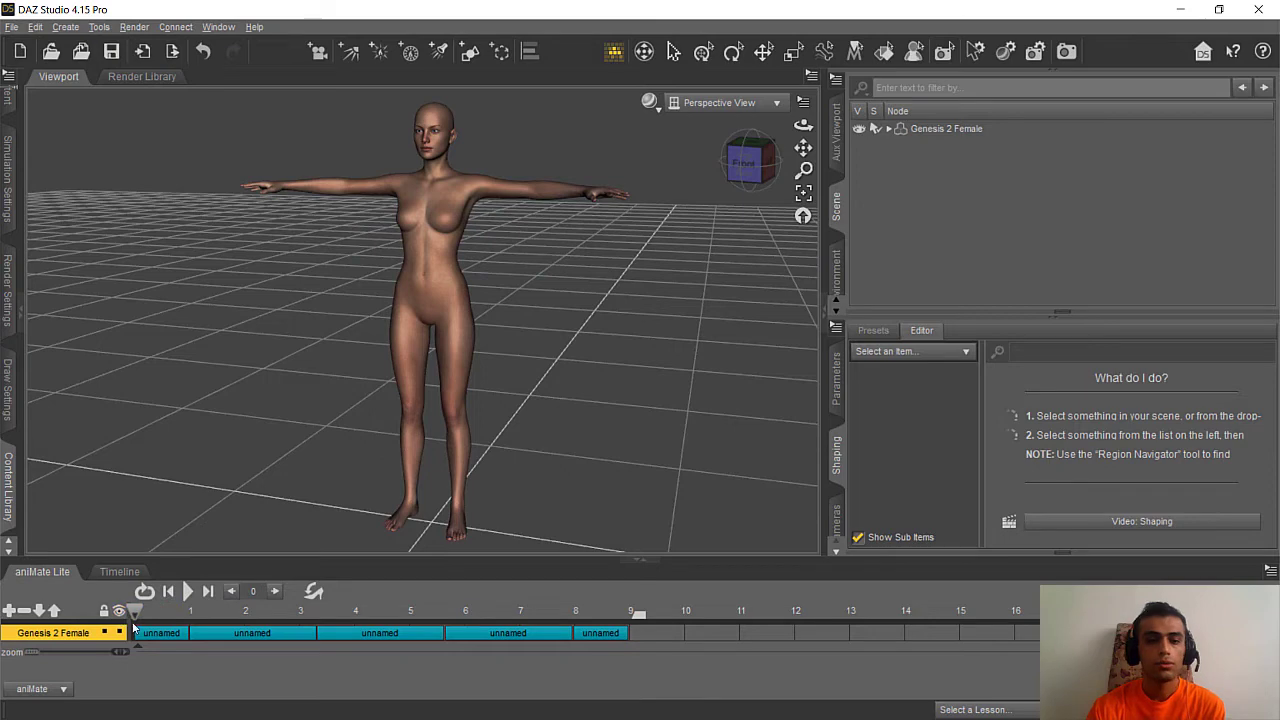
# - Bake the five aniBlocks to Studio keyframes, confirming with Yes, and reselect Genesis 2 Female
pyautogui.rightClick(278, 674)
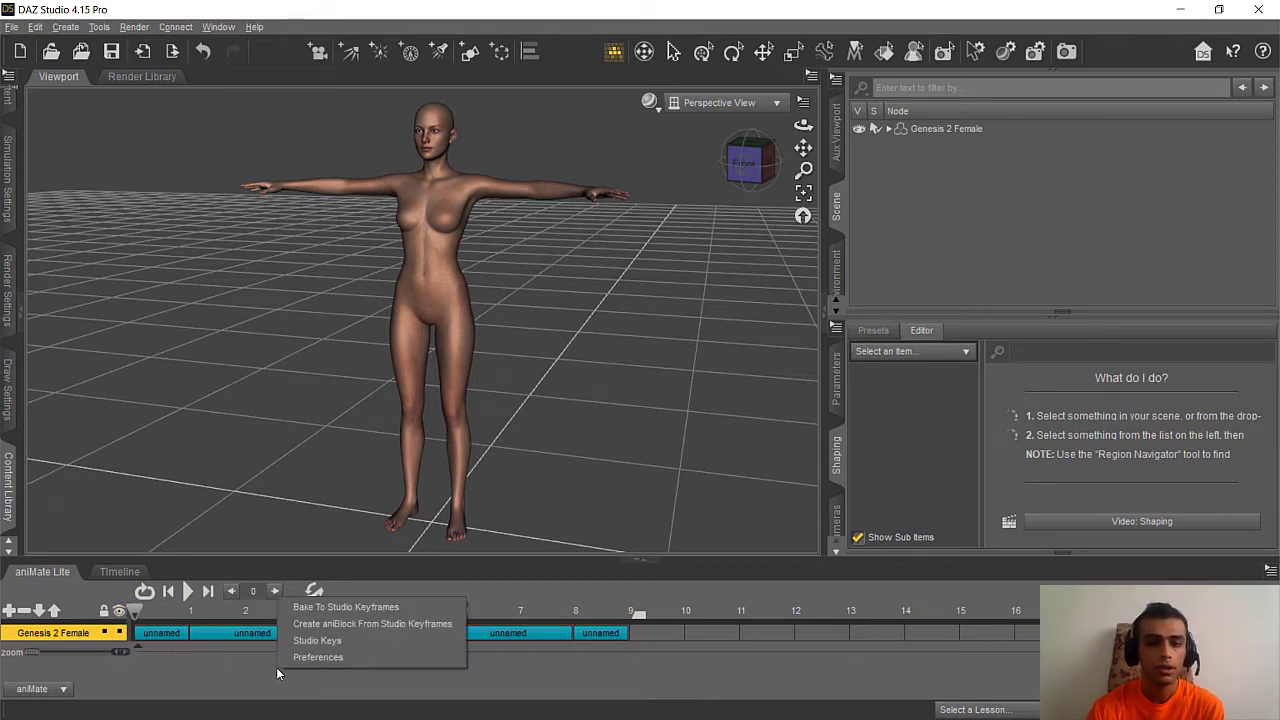
pyautogui.click(374, 607)
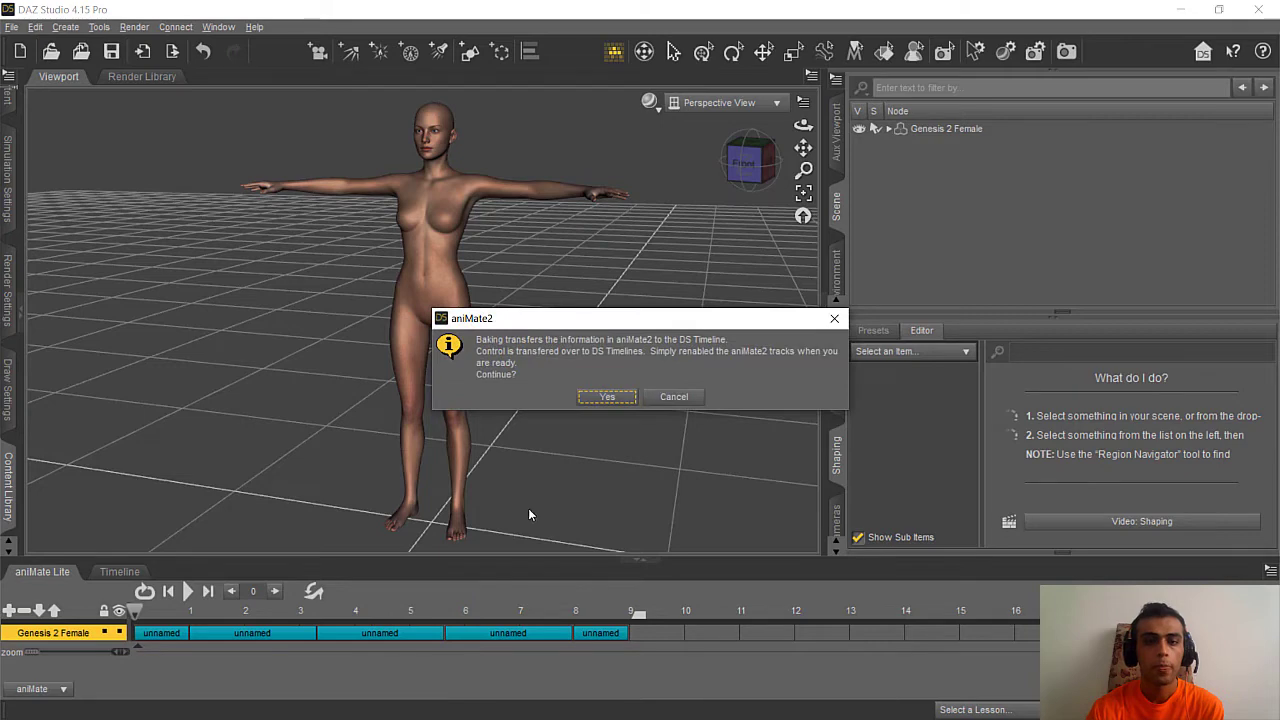
pyautogui.click(604, 397)
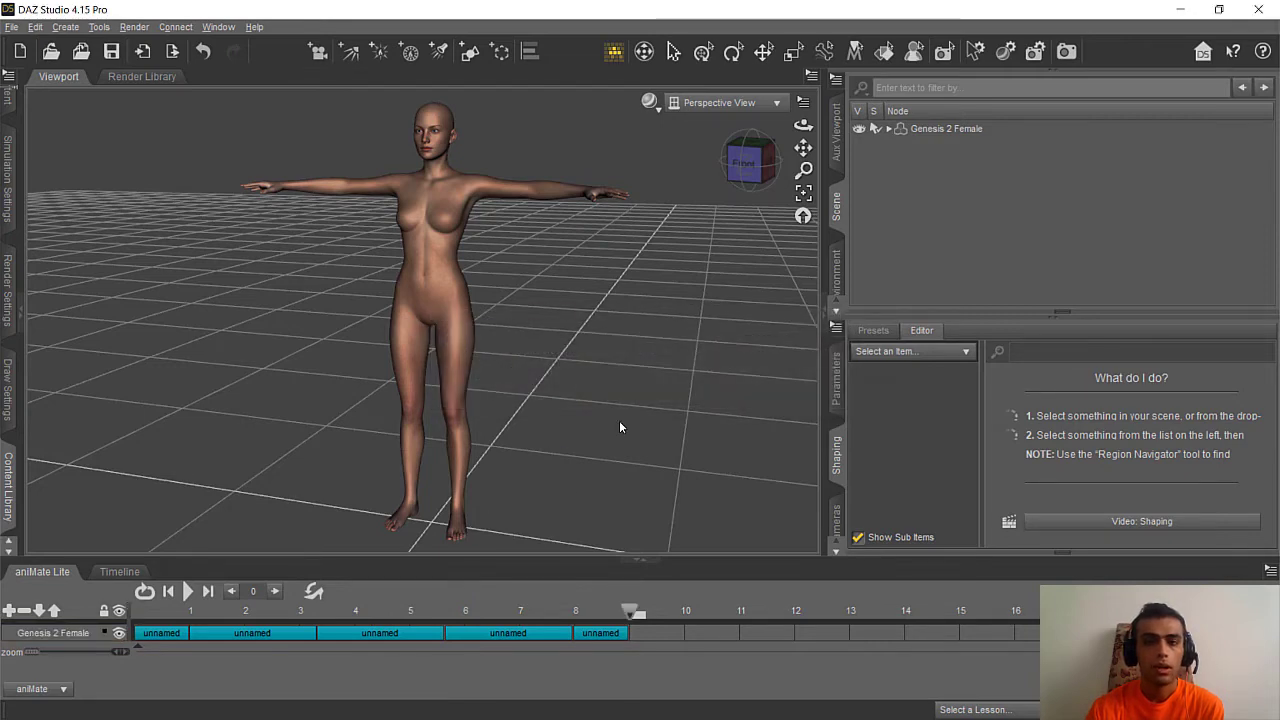
pyautogui.click(940, 128)
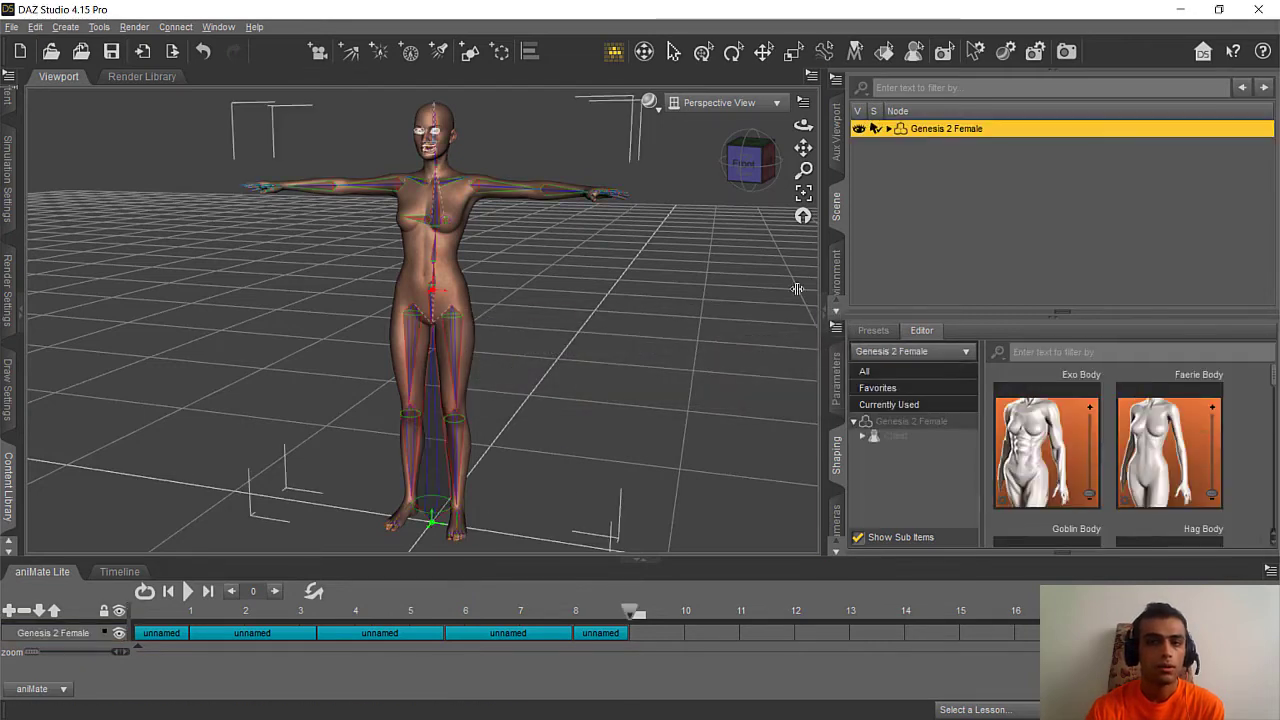
# - Export the figure as FBX file '2' on the Desktop with Animations enabled
pyautogui.click(10, 27)
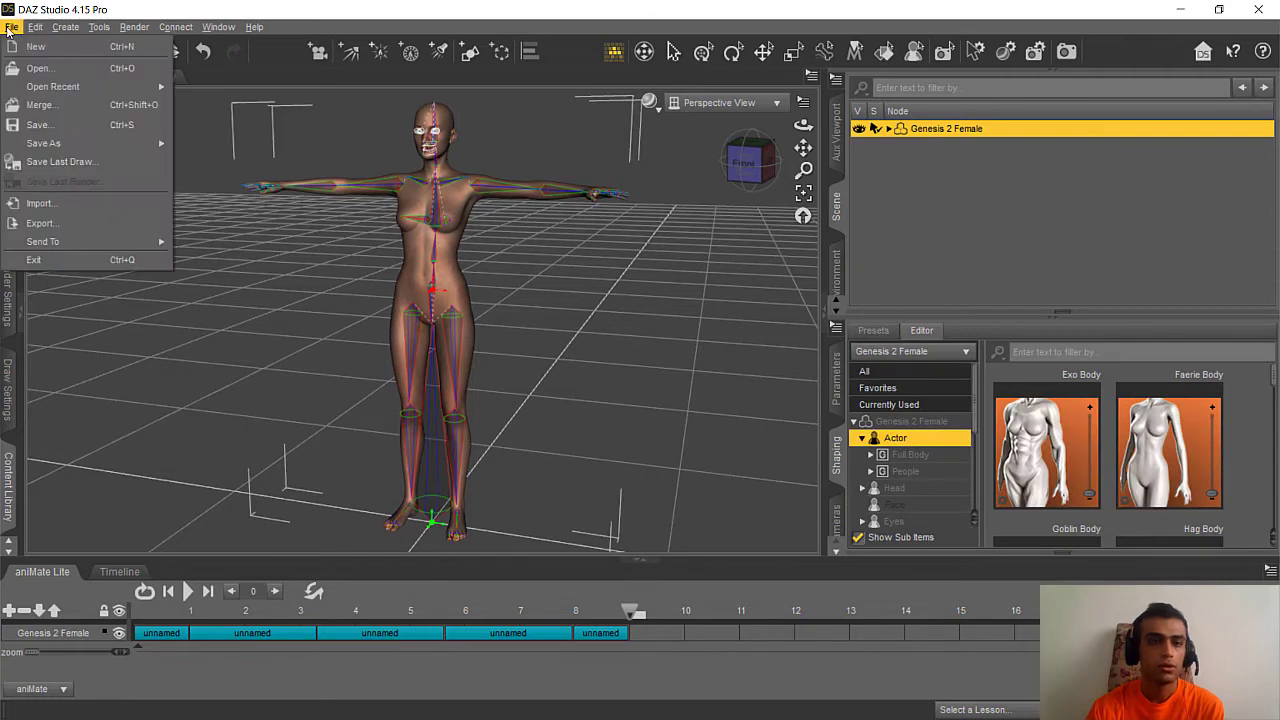
pyautogui.click(42, 223)
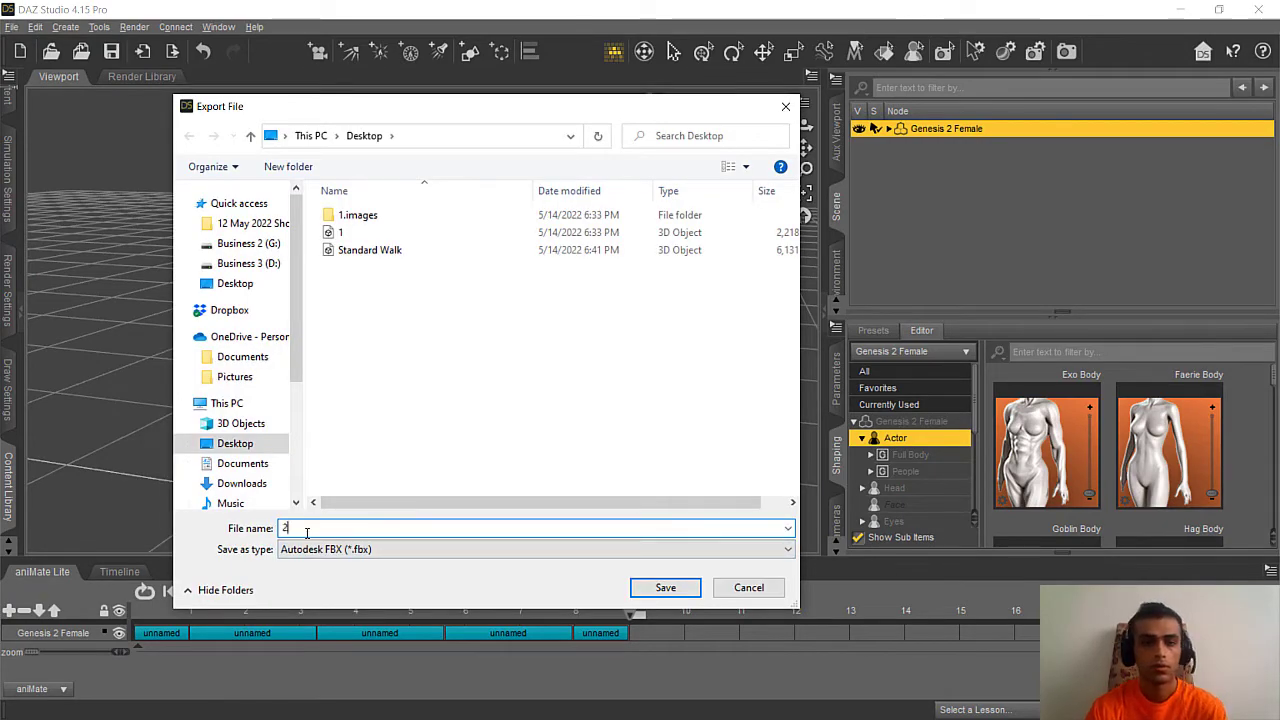
pyautogui.click(665, 587)
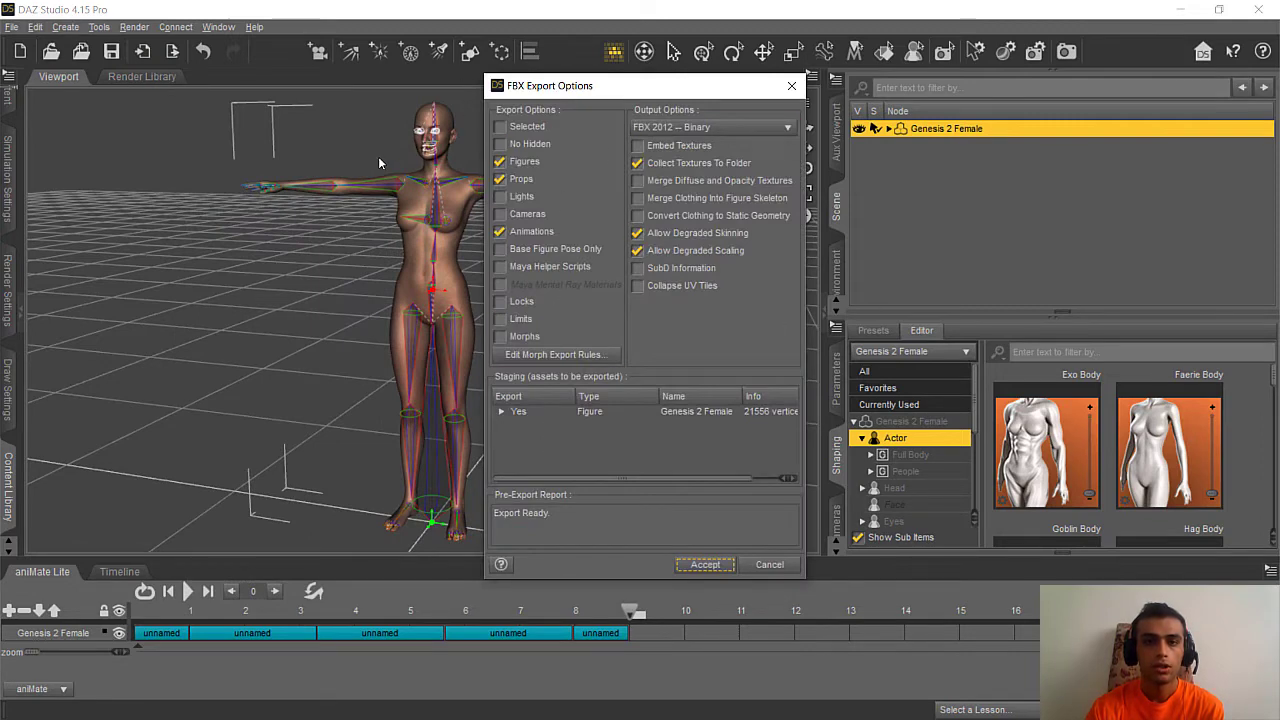
pyautogui.click(527, 242)
pyautogui.click(511, 232)
pyautogui.click(510, 233)
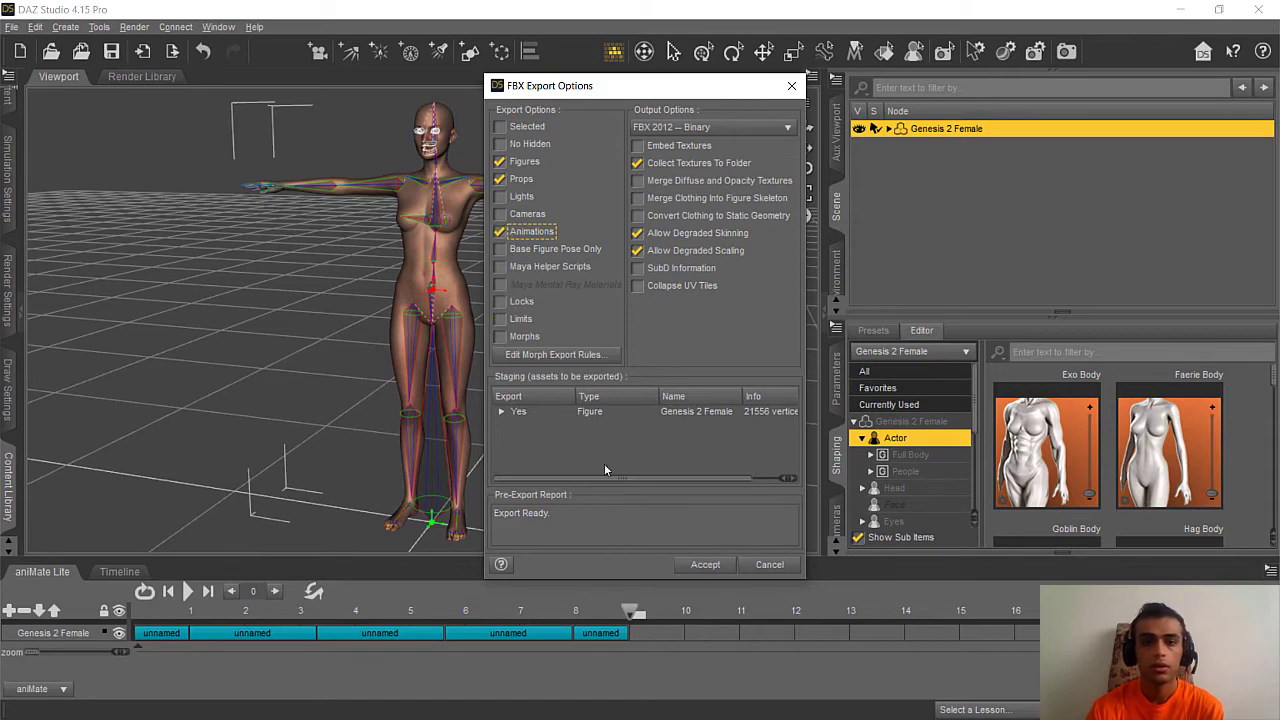
pyautogui.click(704, 564)
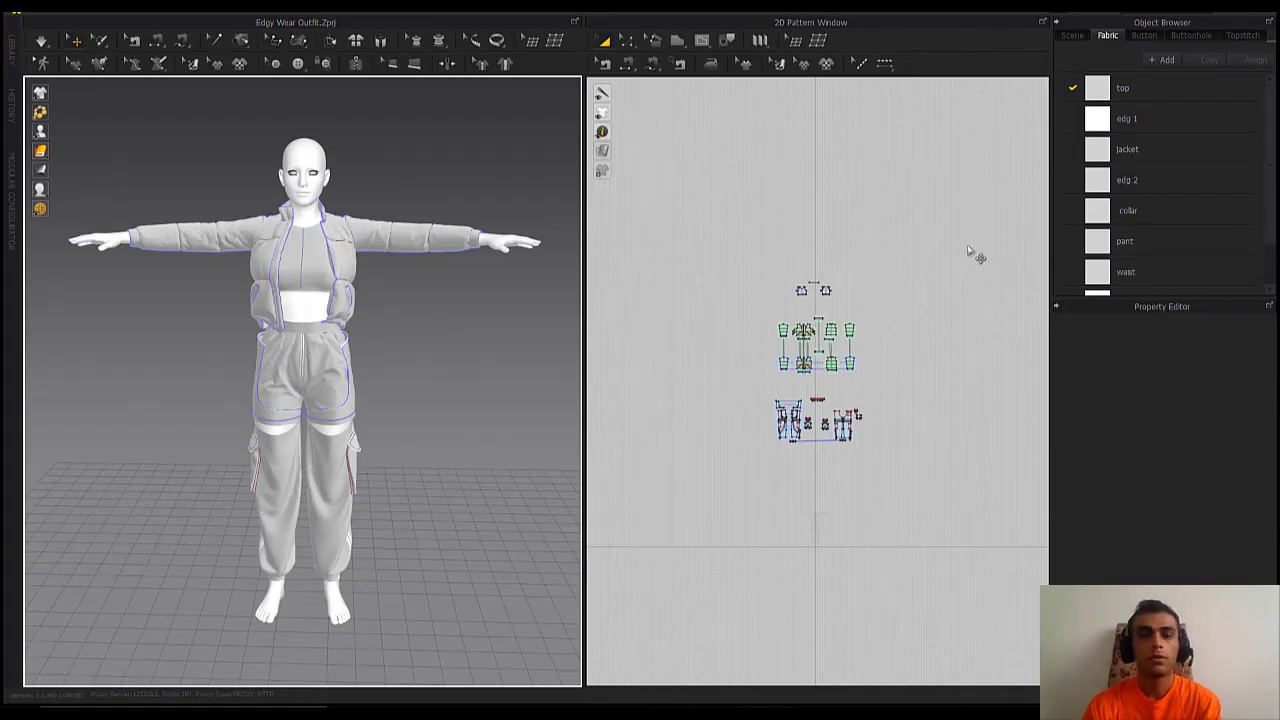
# - Delete the old avatar from the outfit scene
pyautogui.click(740, 528)
pyautogui.moveTo(953, 232); pyautogui.dragTo(740, 566)
pyautogui.click(700, 409)
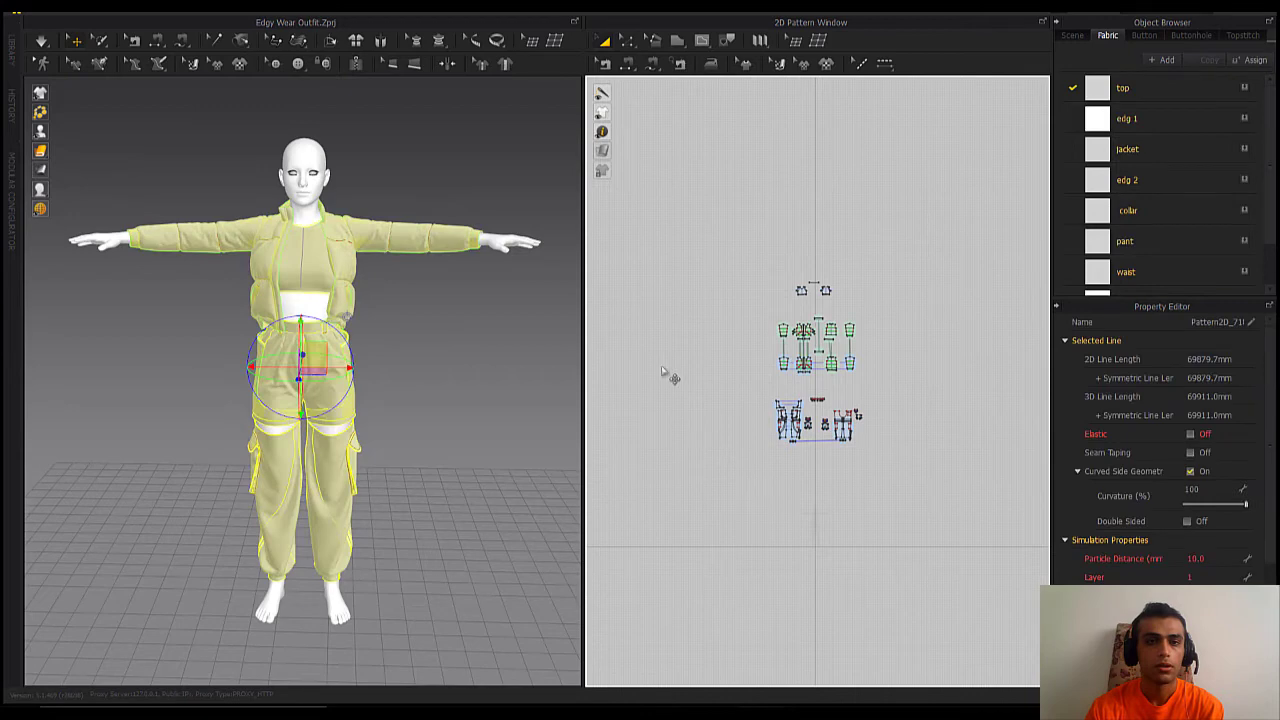
pyautogui.click(301, 157)
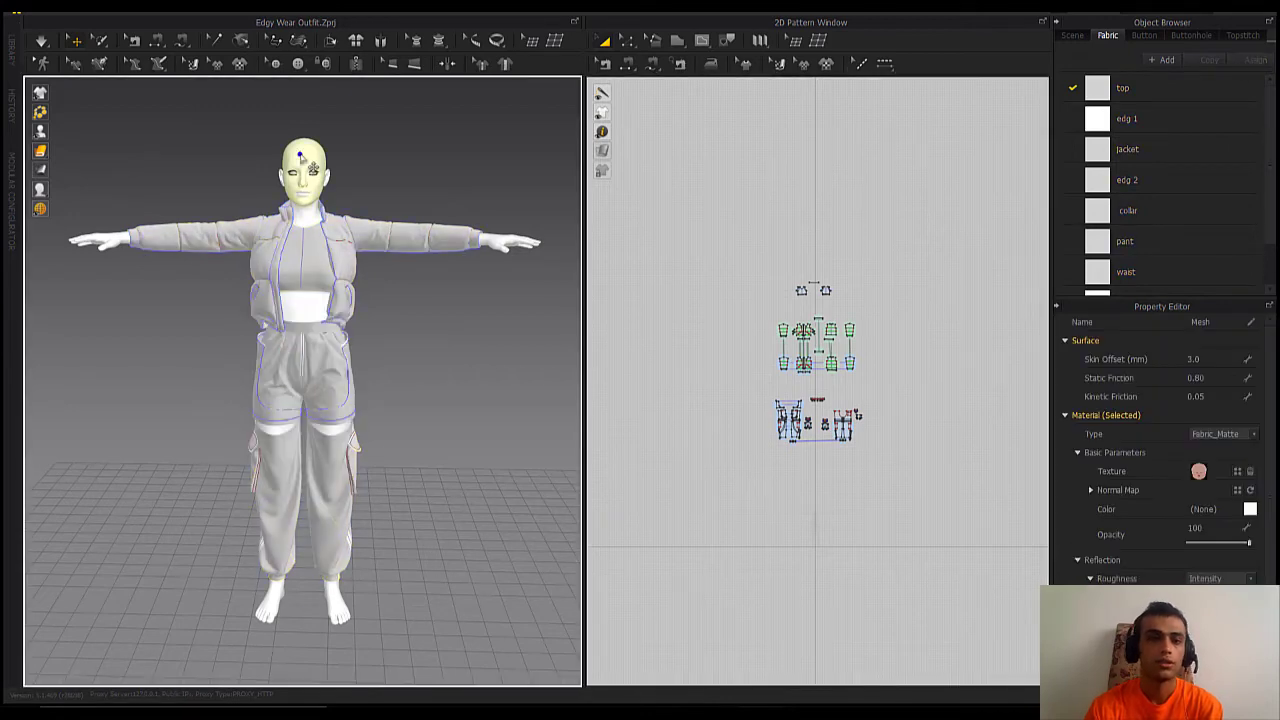
pyautogui.press('Delete')
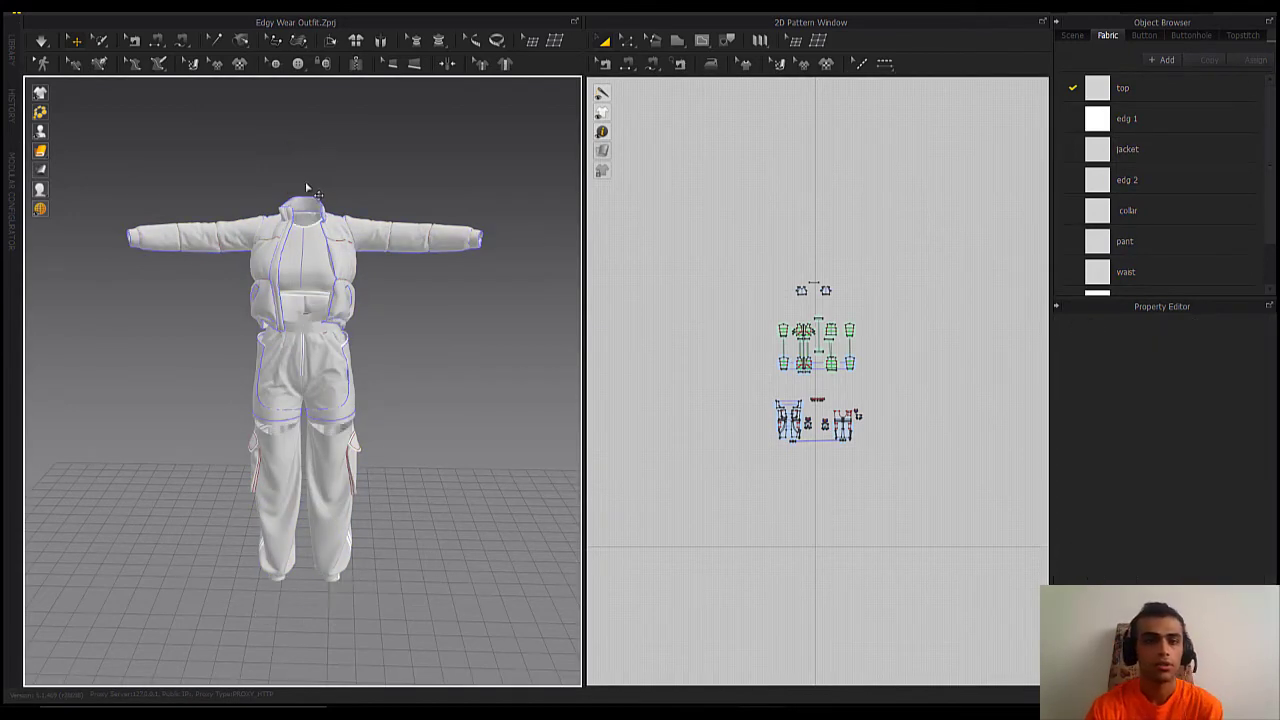
# - Choose Desktop file 2 for FBX import
pyautogui.click(30, 3)
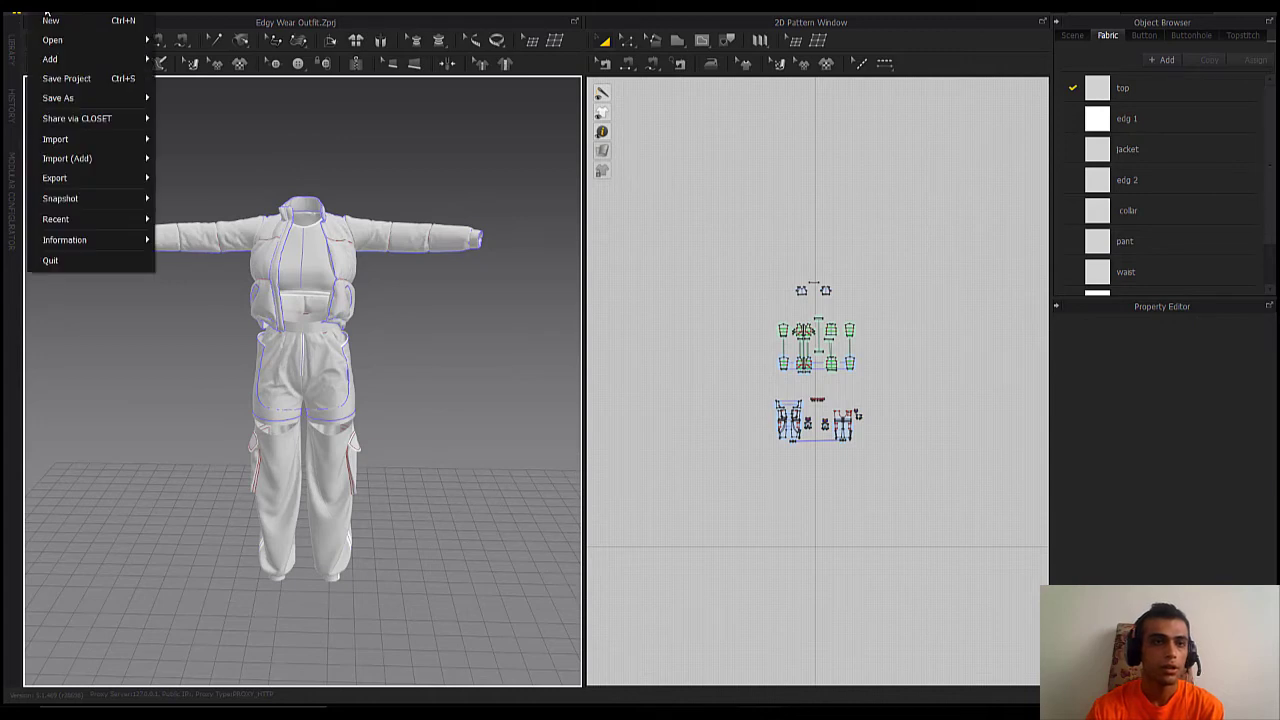
pyautogui.moveTo(88, 139)
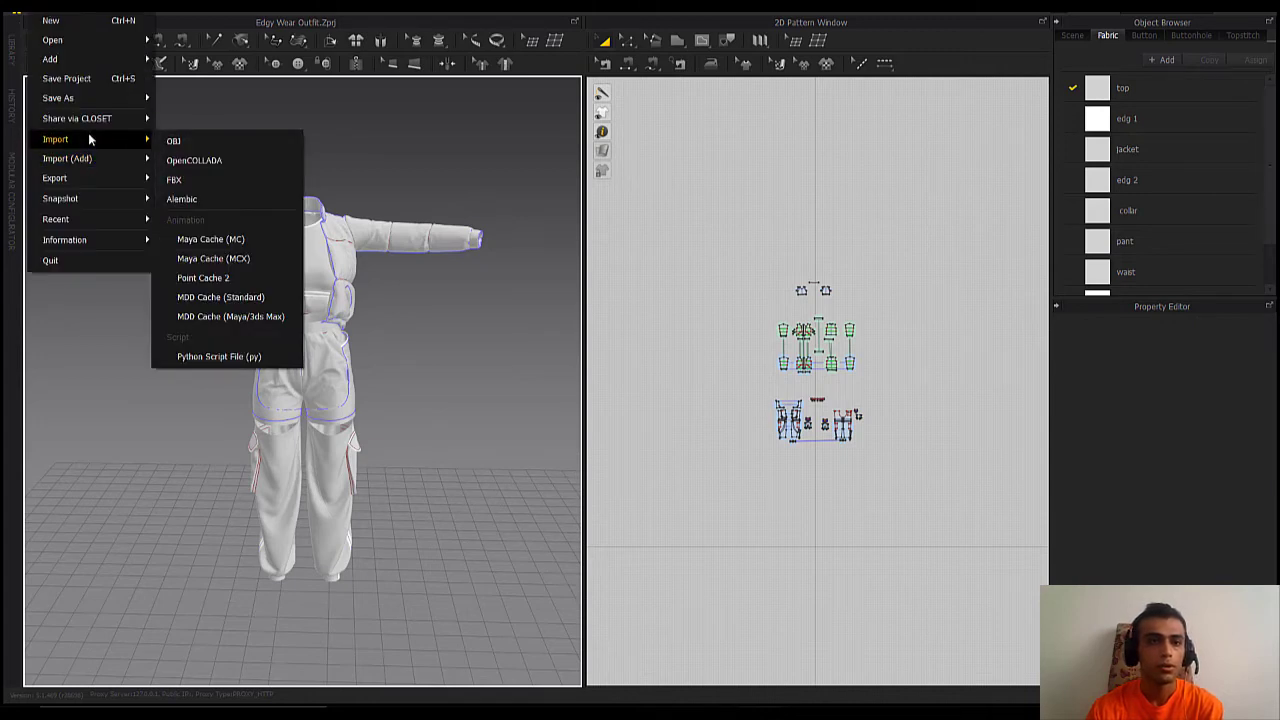
pyautogui.click(230, 177)
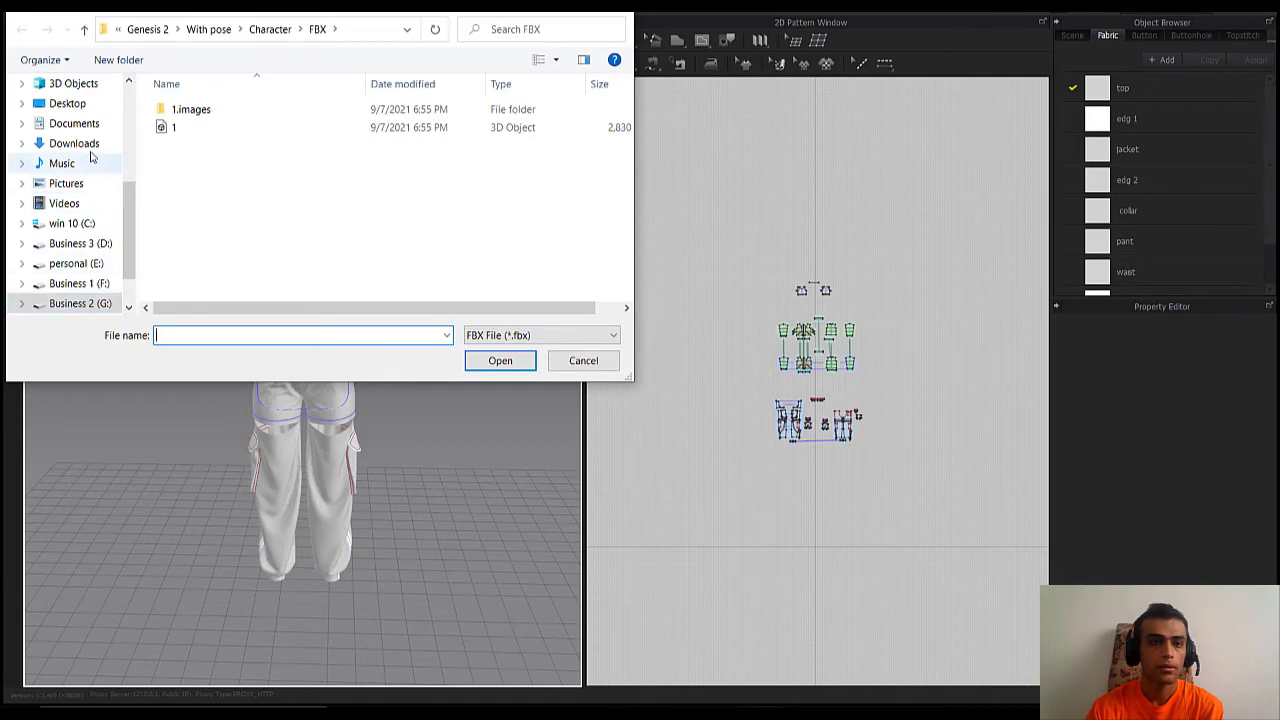
pyautogui.click(68, 104)
pyautogui.click(203, 163)
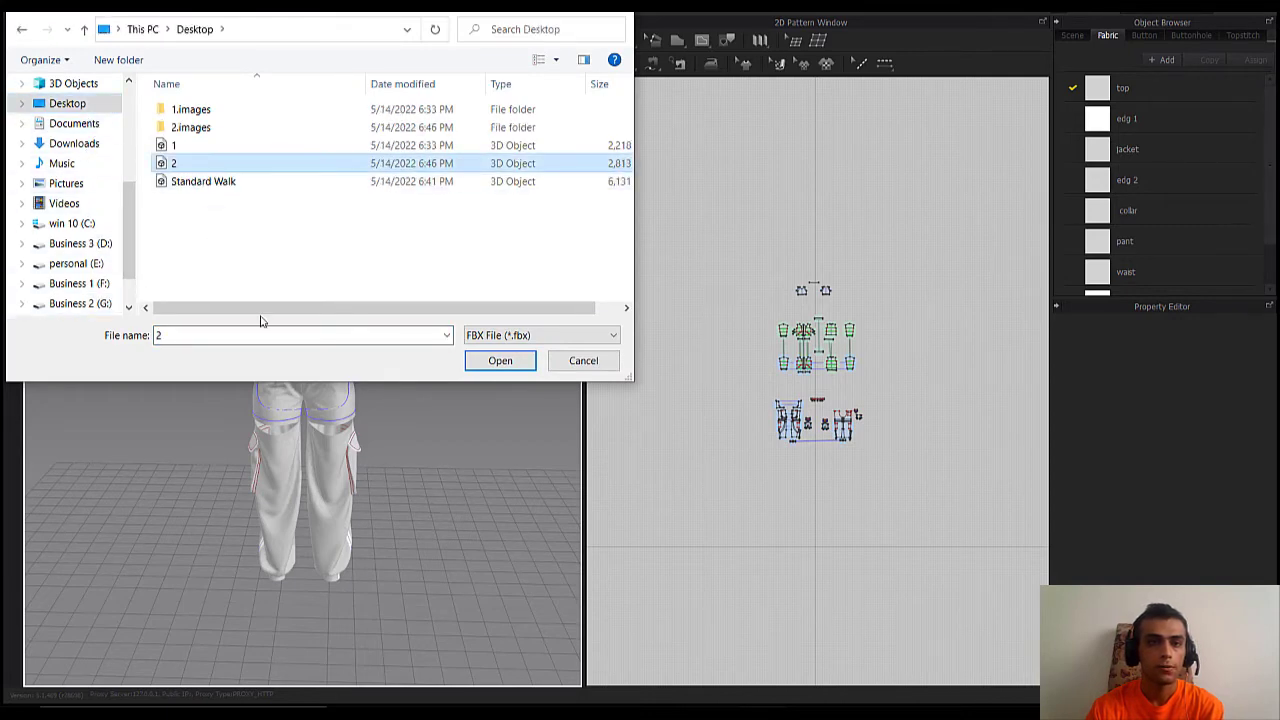
pyautogui.click(500, 360)
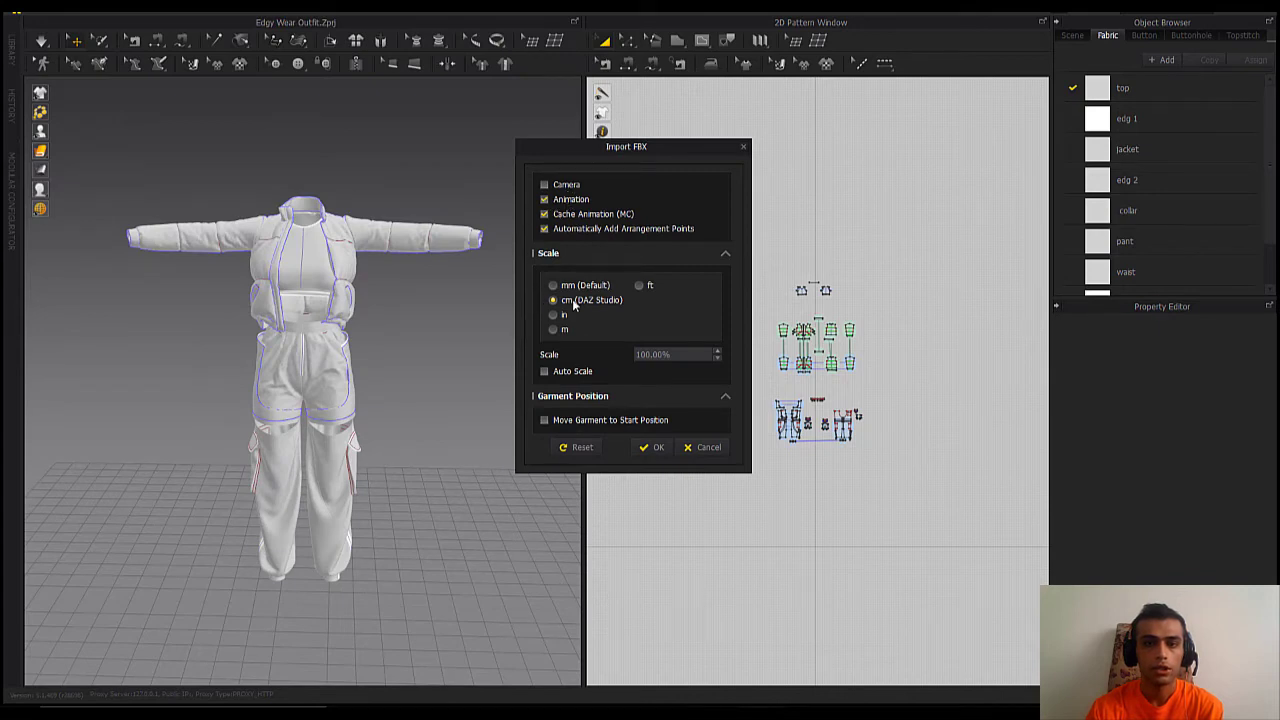
# - Accept the Import FBX settings to load file 2 as the avatar, then orbit to check it
pyautogui.click(670, 452)
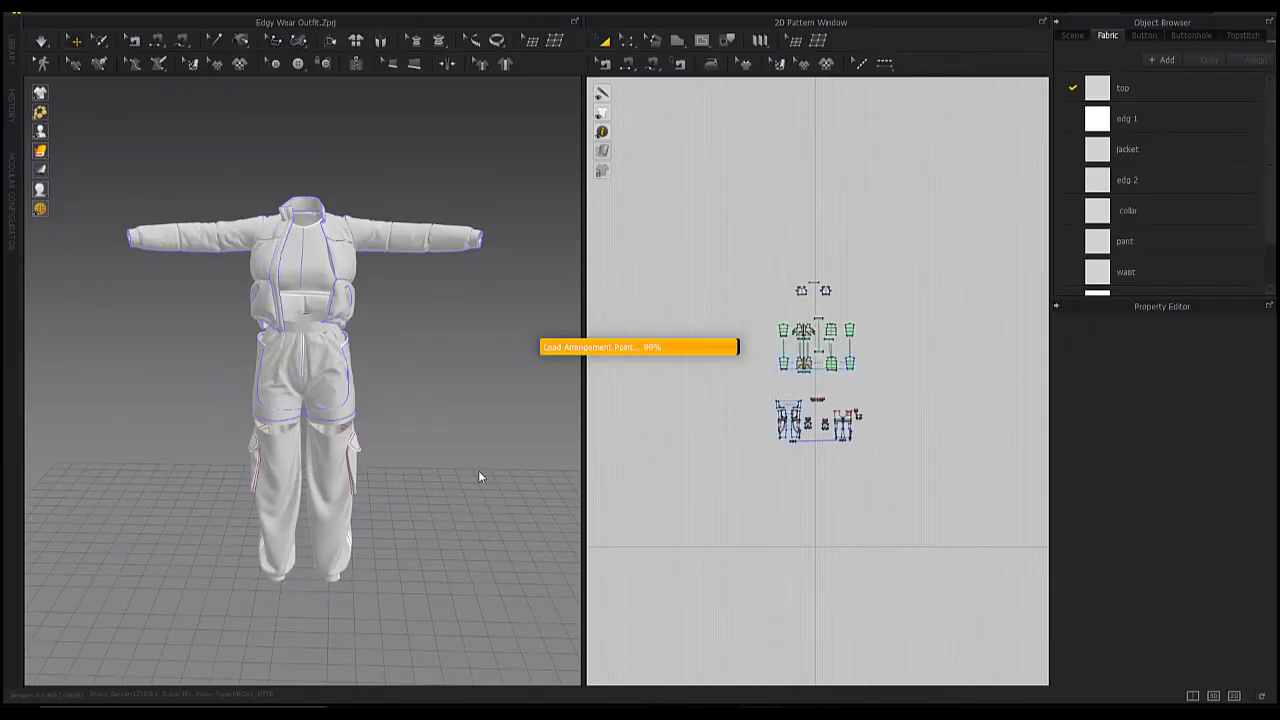
pyautogui.press('Return')
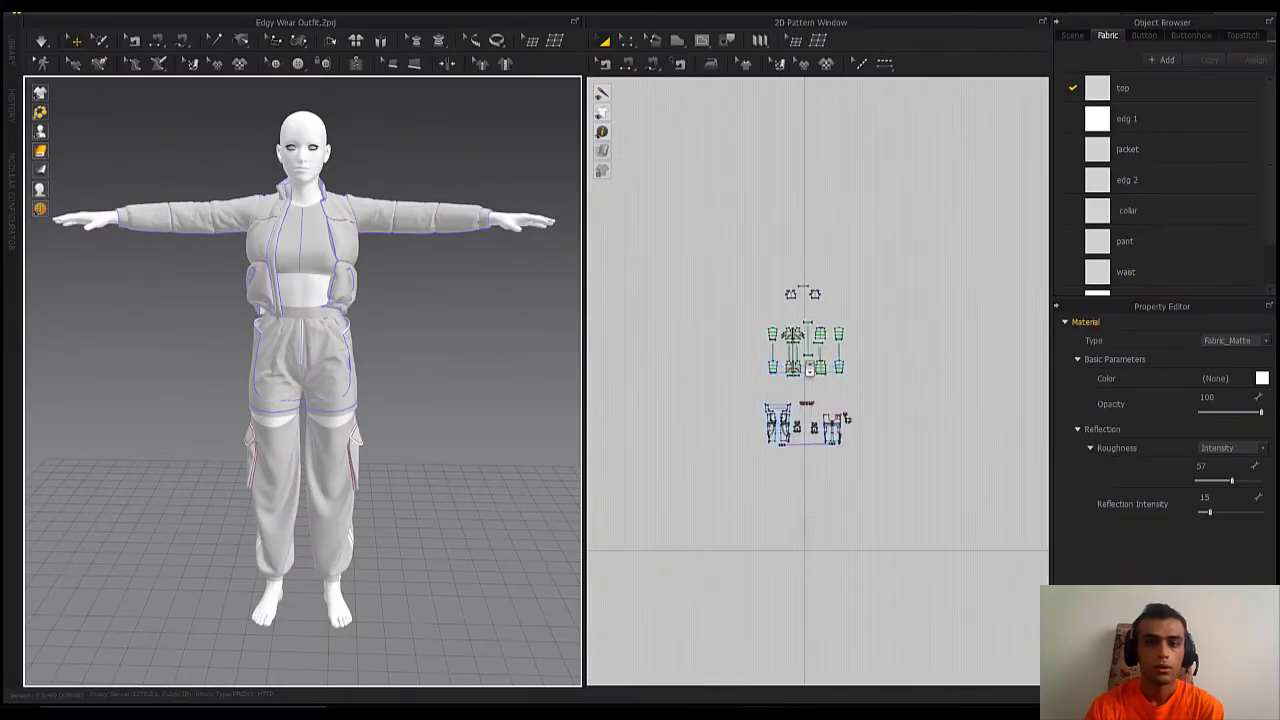
pyautogui.moveTo(525, 423); pyautogui.dragTo(474, 420, button='right')
pyautogui.scroll(3, 491, 431)
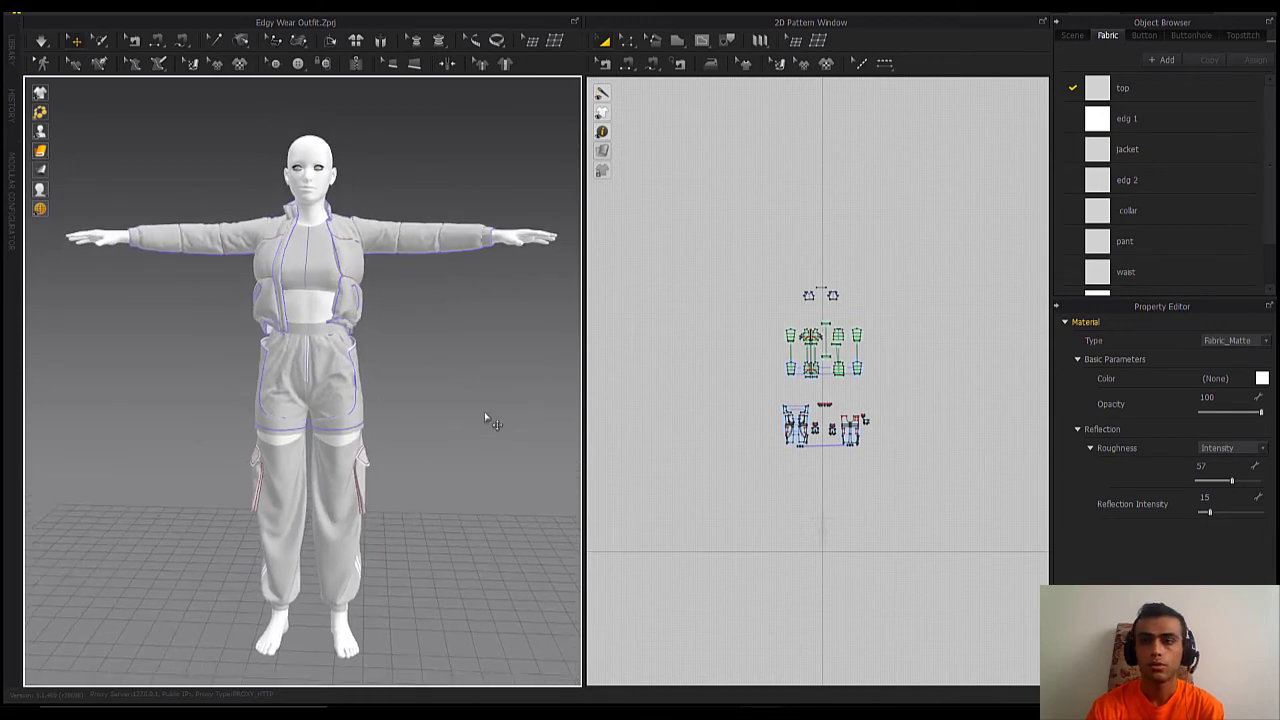
pyautogui.click(1190, 14)
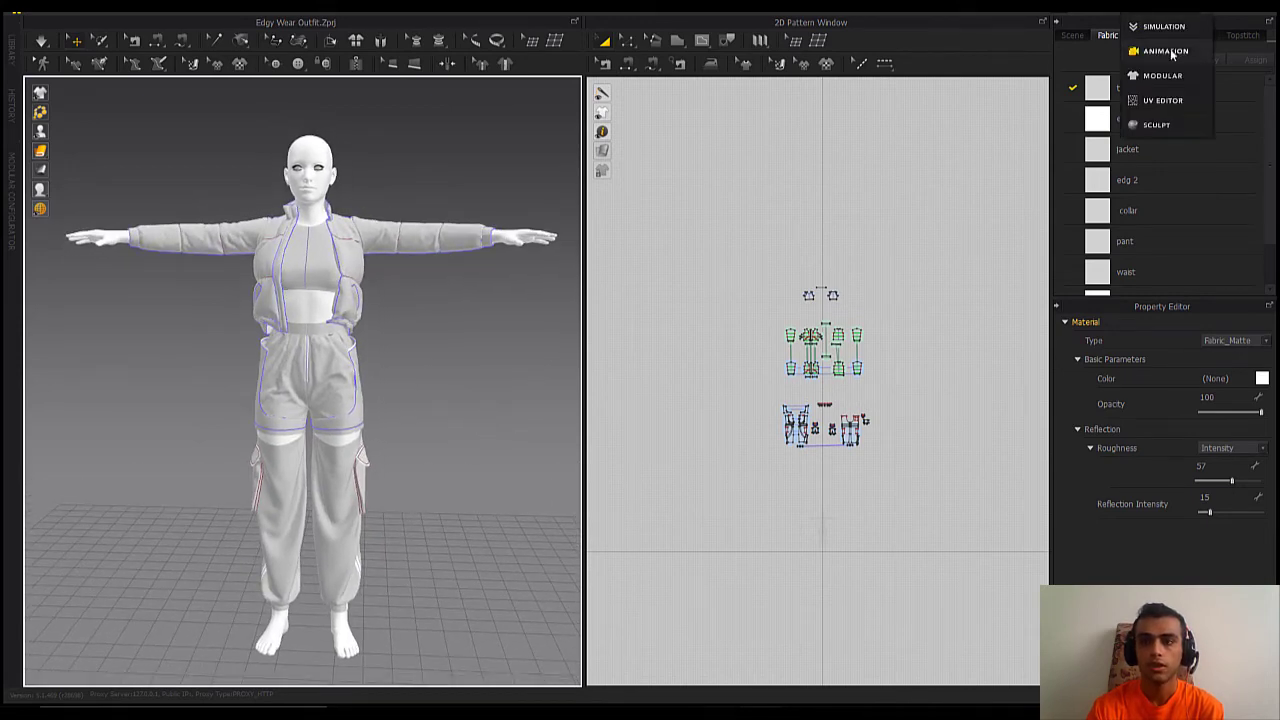
# - Switch to Animation mode, keep Complete simulation quality, and record the outfit simulation
pyautogui.click(1170, 53)
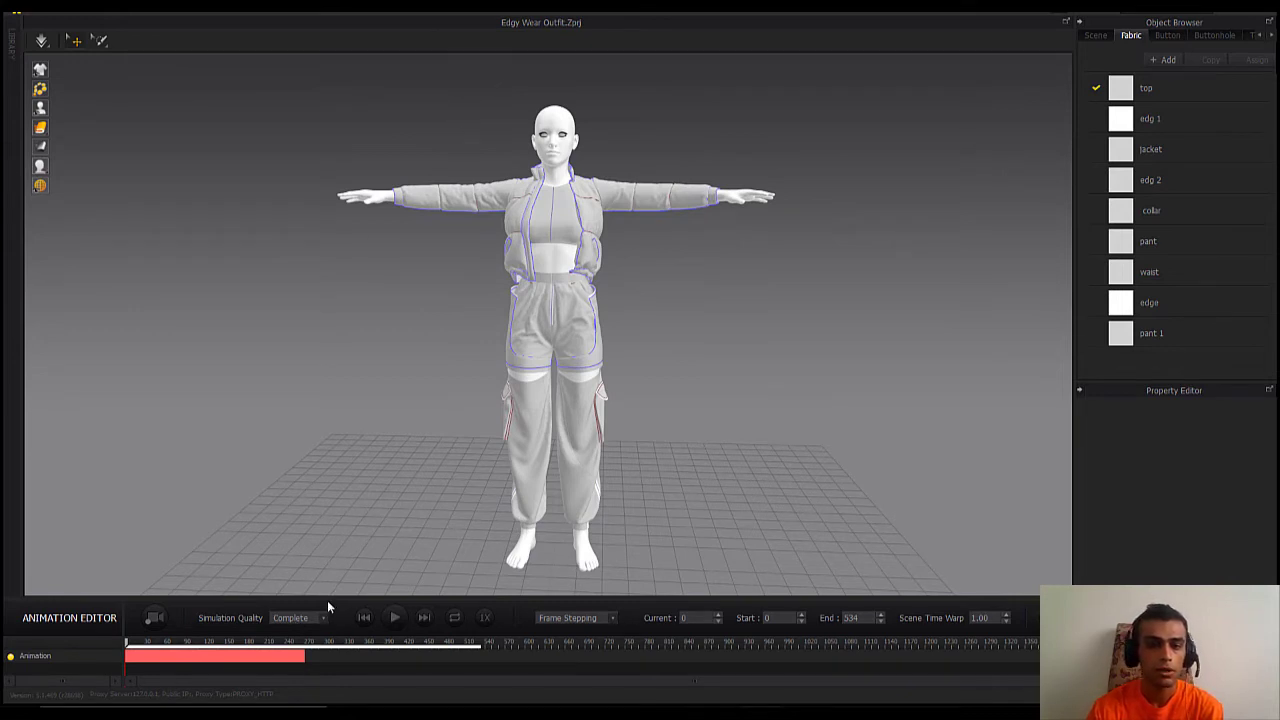
pyautogui.click(296, 619)
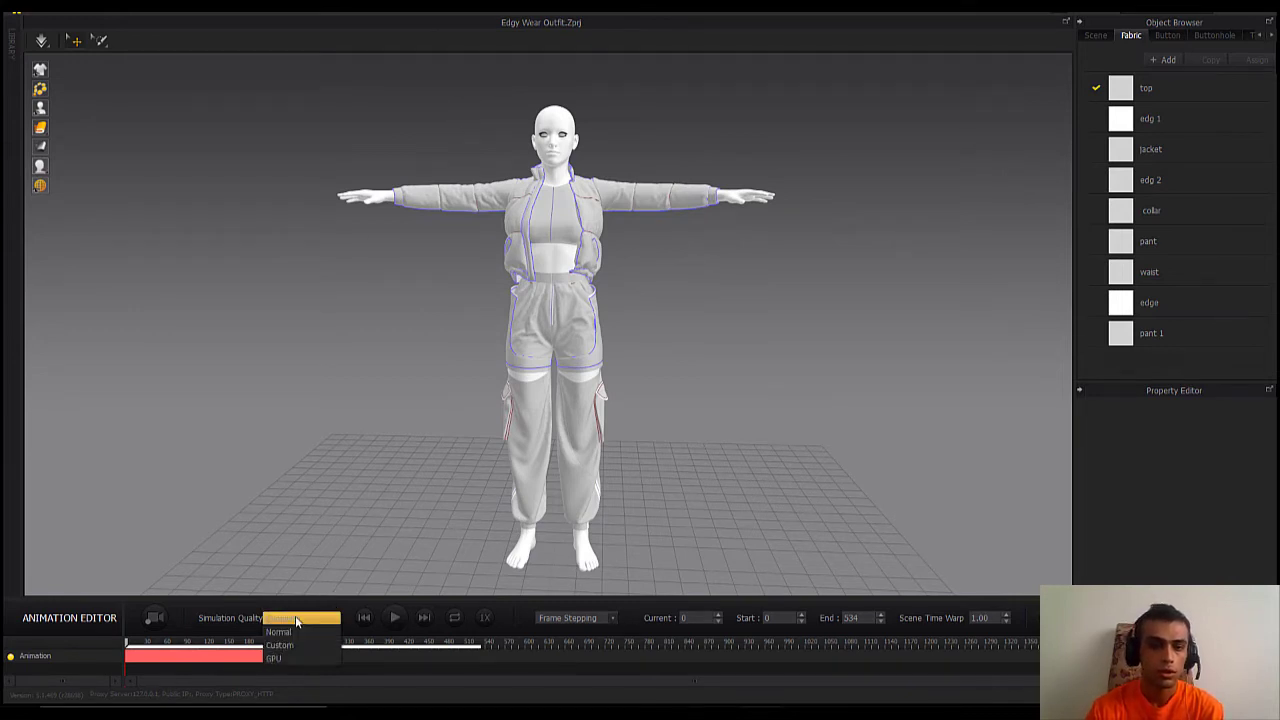
pyautogui.click(189, 615)
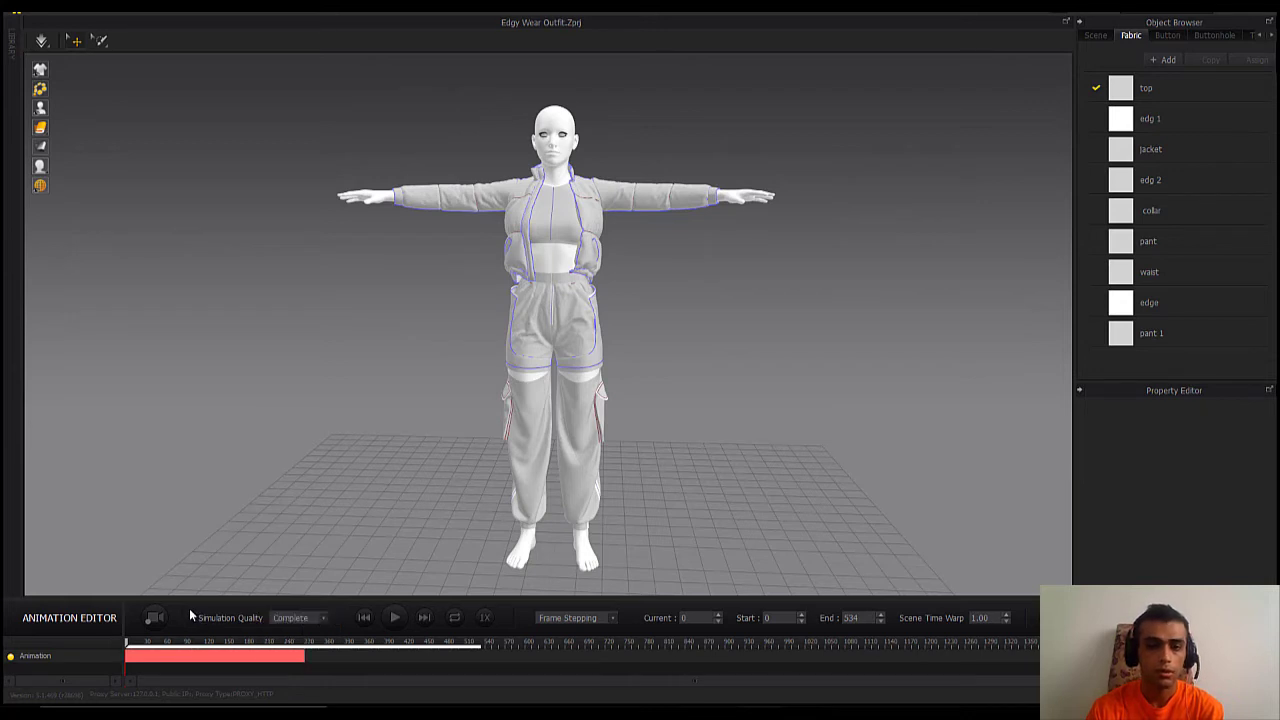
pyautogui.click(291, 620)
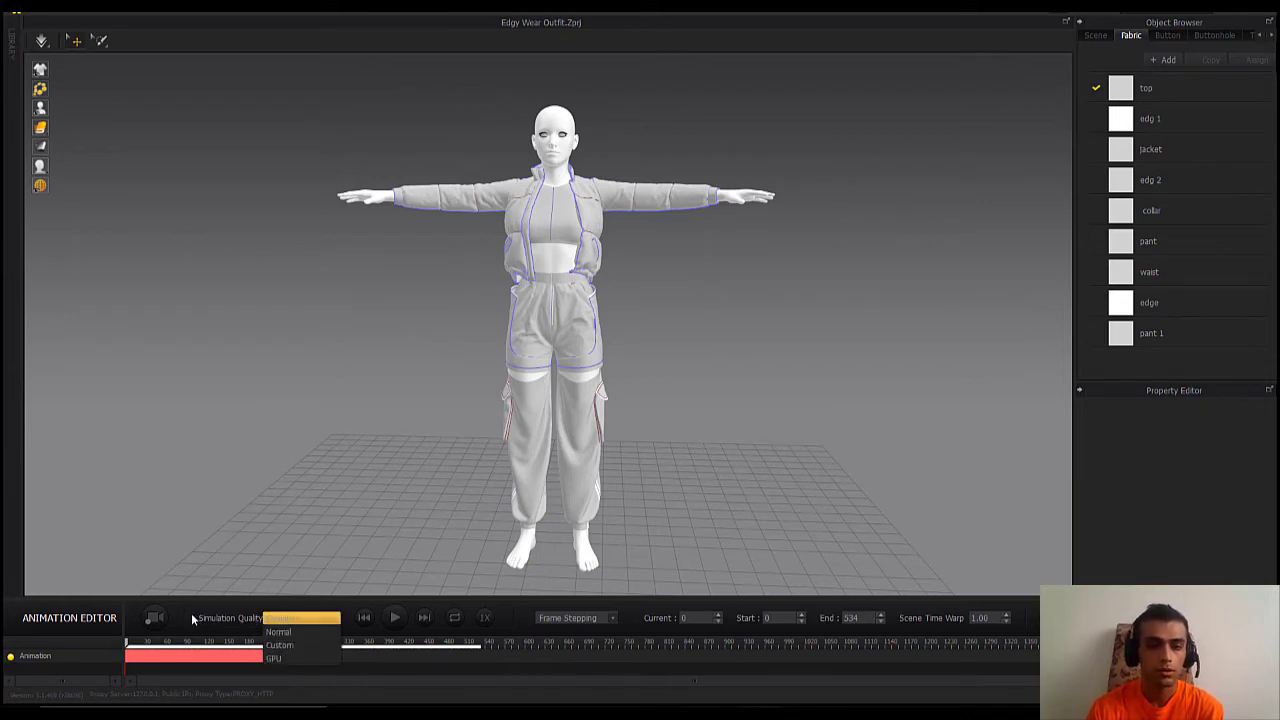
pyautogui.click(290, 618)
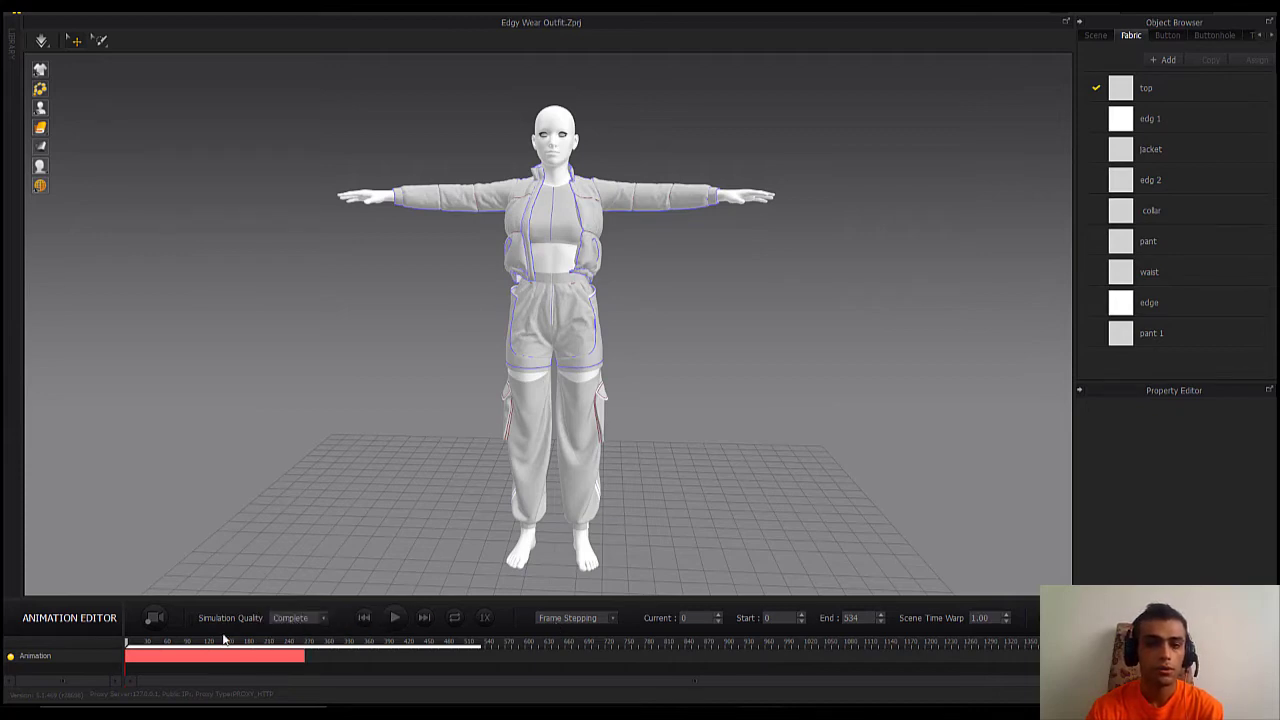
pyautogui.click(151, 621)
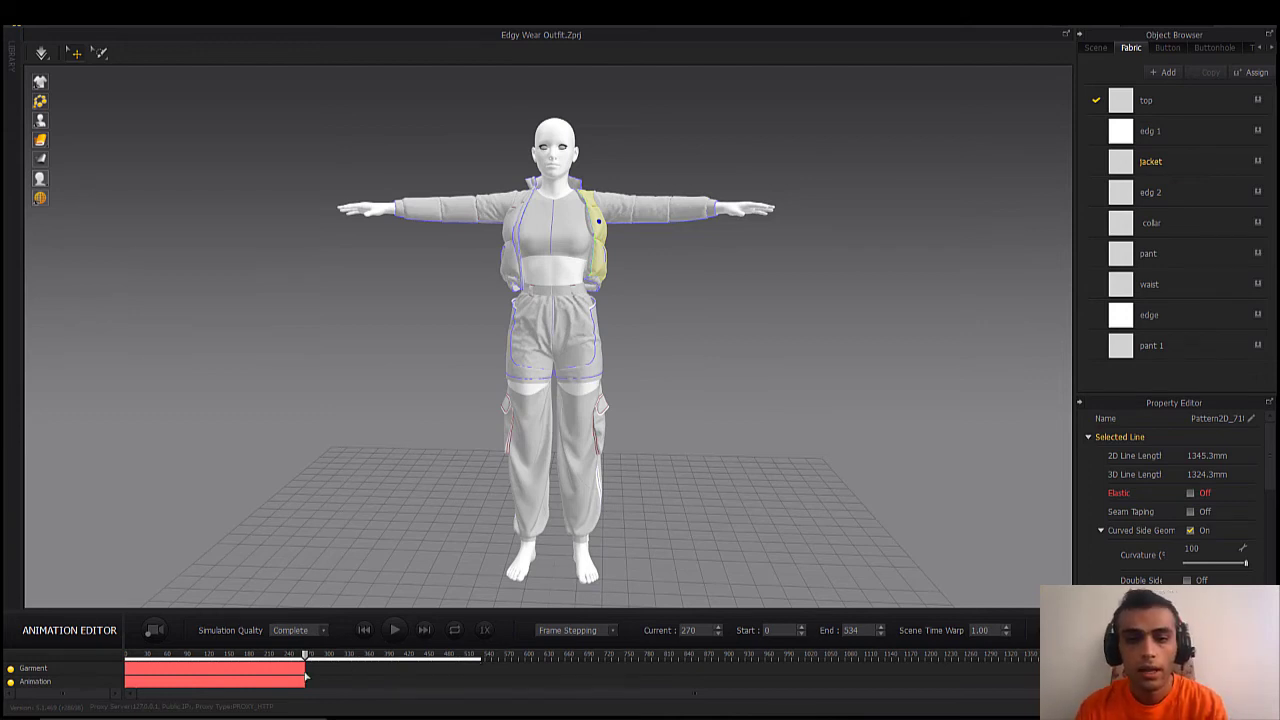
# - Play the recorded walk in Real Time, then return to Frame Stepping, stop, and orbit
pyautogui.click(549, 630)
pyautogui.click(568, 642)
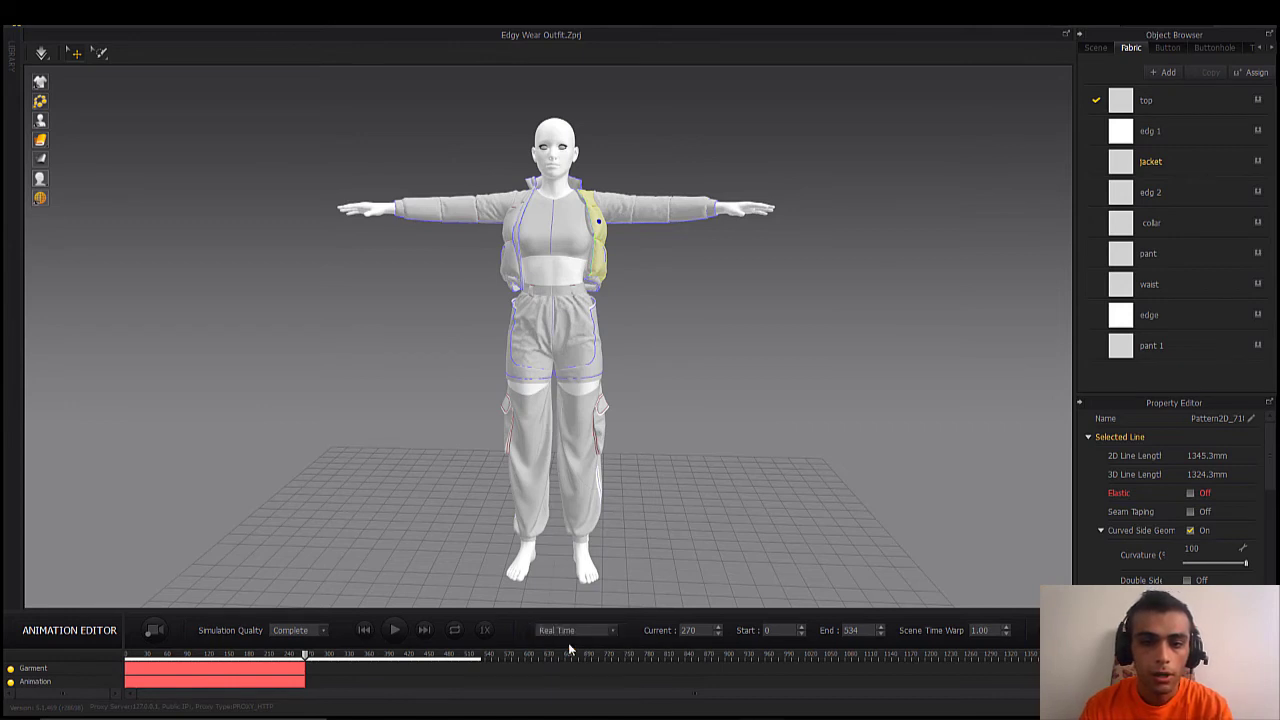
pyautogui.click(394, 633)
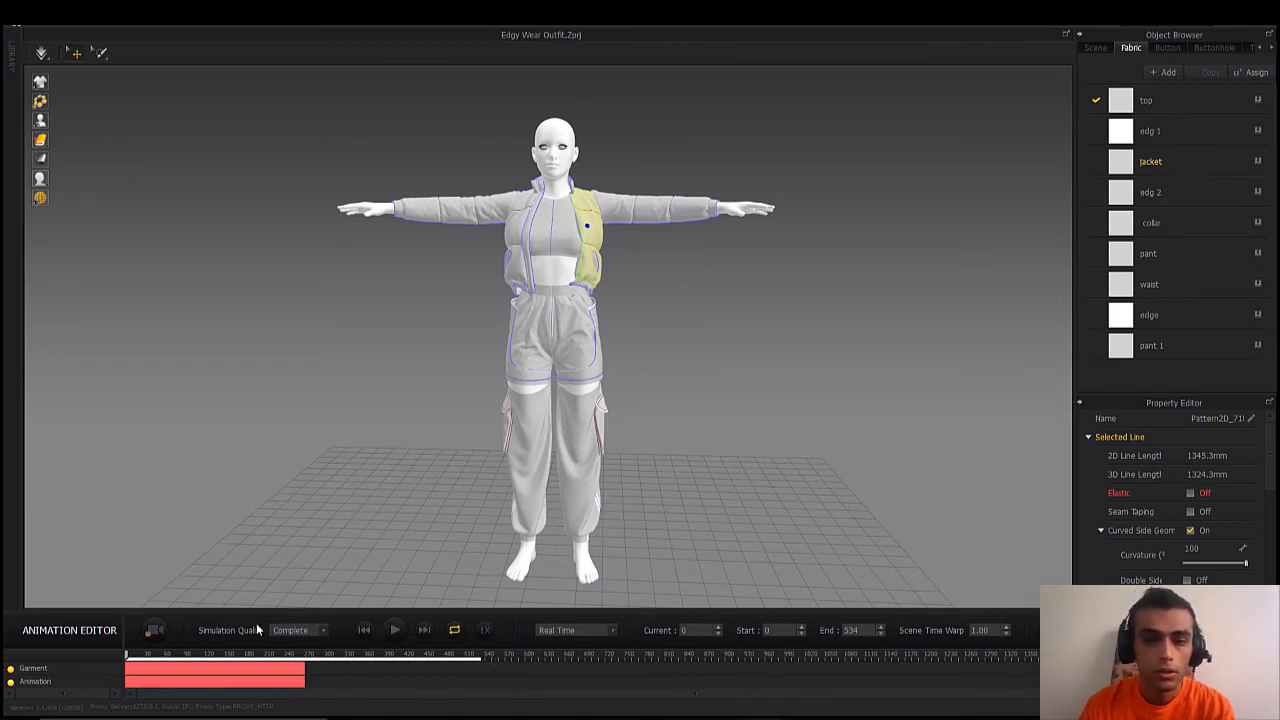
pyautogui.click(397, 629)
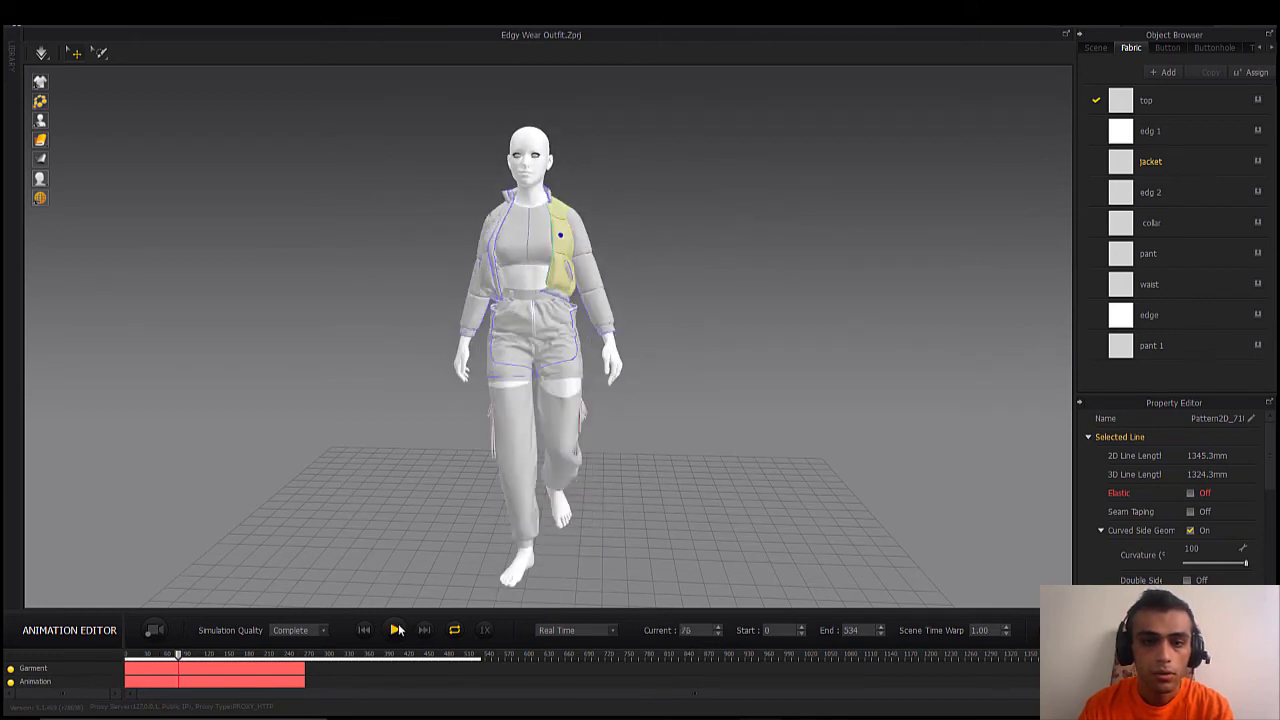
pyautogui.click(565, 615)
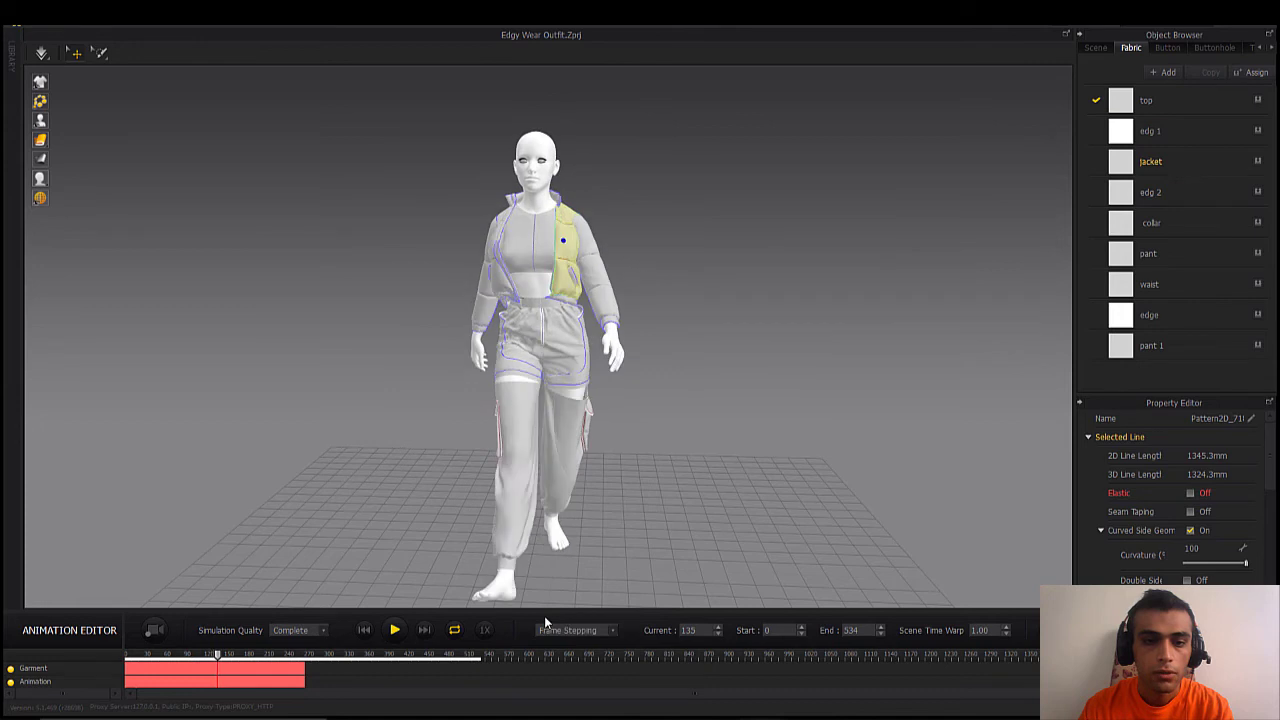
pyautogui.click(396, 630)
pyautogui.click(442, 550)
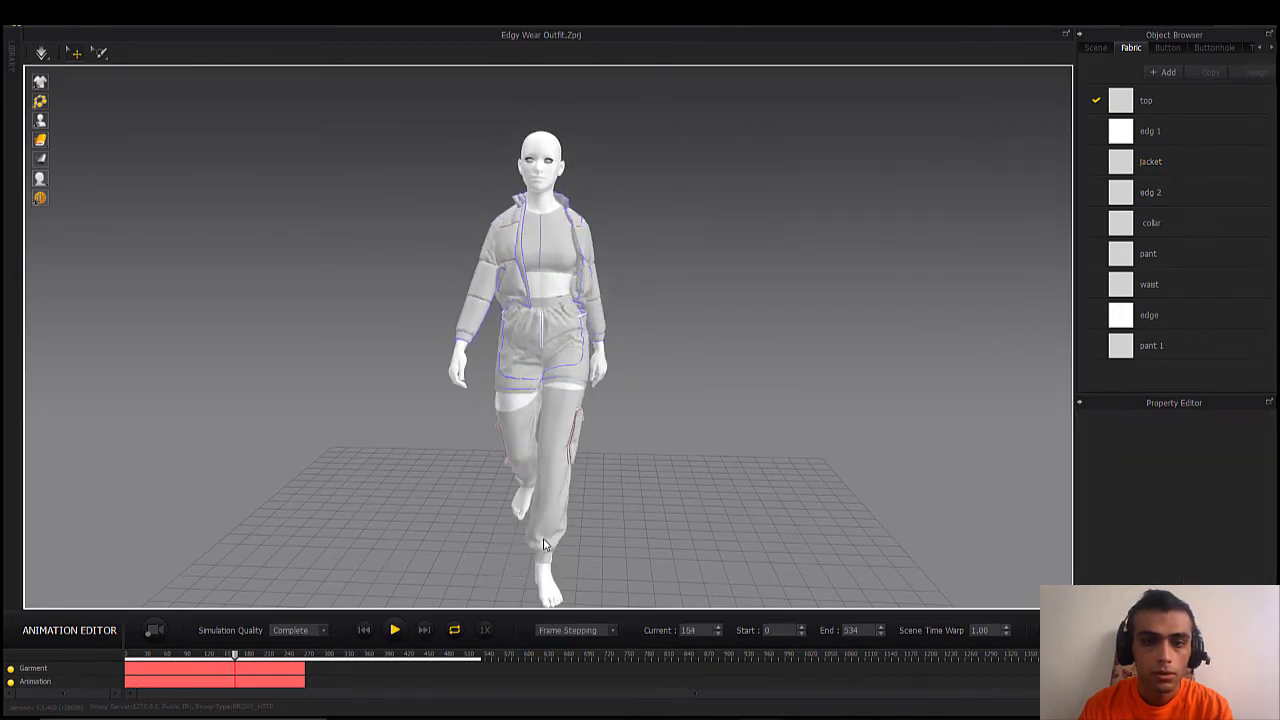
pyautogui.moveTo(618, 529)
pyautogui.mouseDown(button='right')
pyautogui.moveTo(734, 517)
pyautogui.moveTo(825, 530)
pyautogui.moveTo(600, 537)
pyautogui.mouseUp(button='right')
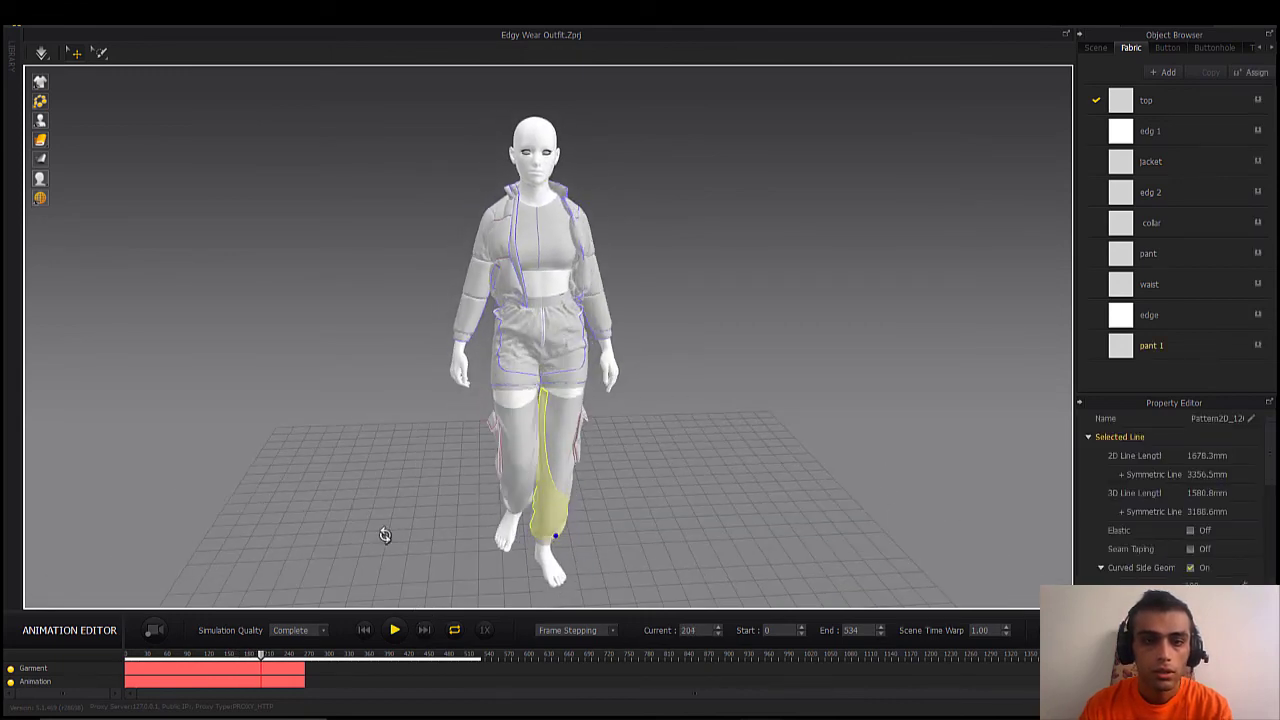